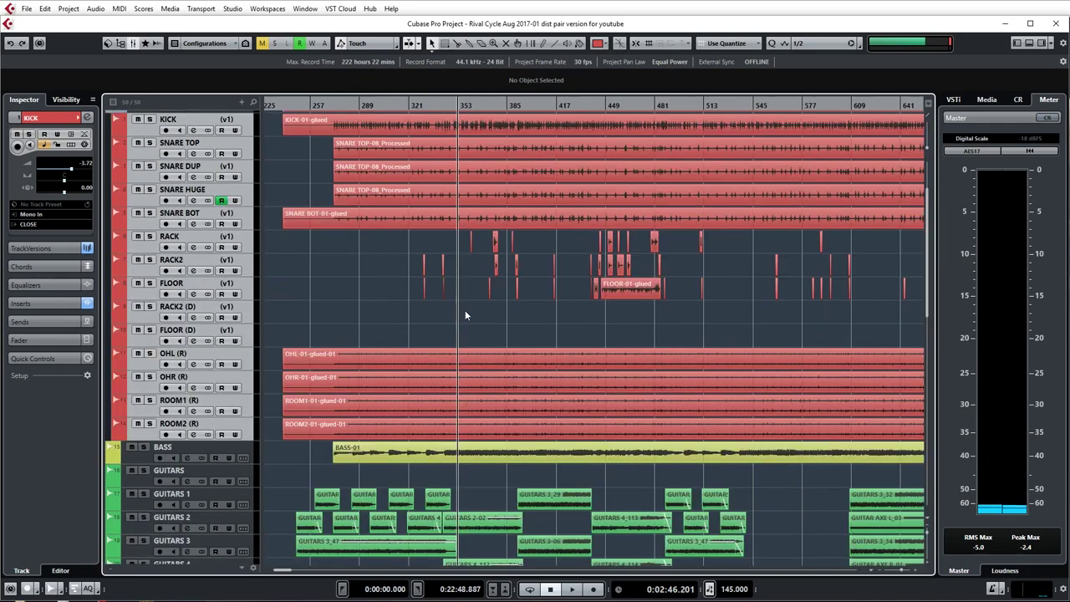
Step: Look over the project's drum, bass, guitar and vocal tracks across all the songs, ending around the song 2 vocals
key(g)
key(g)
scroll(445, 349, up, 3)
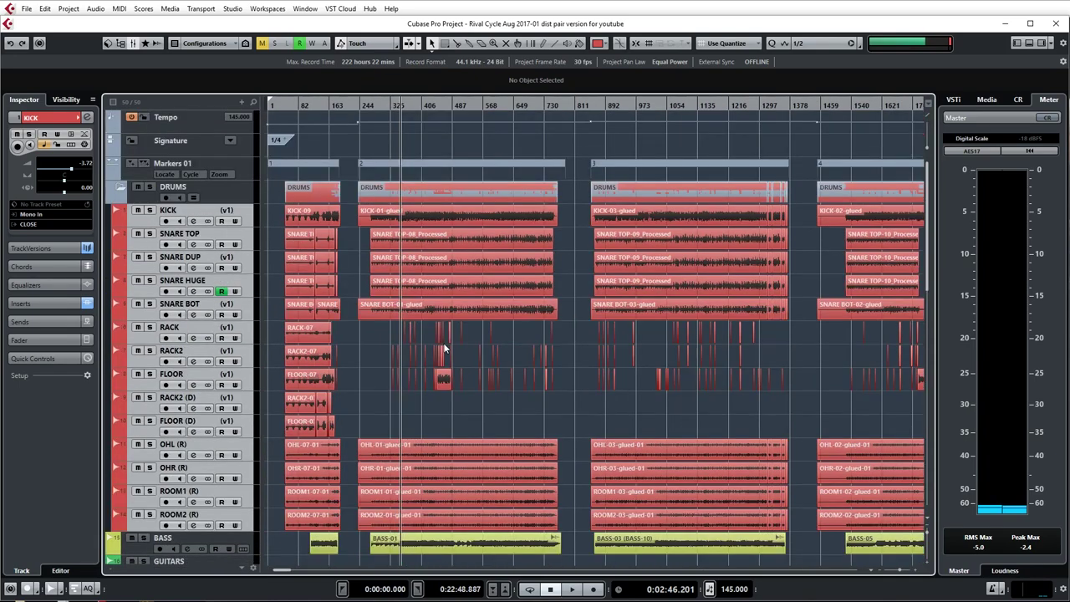
key(g)
scroll(442, 342, down, 5)
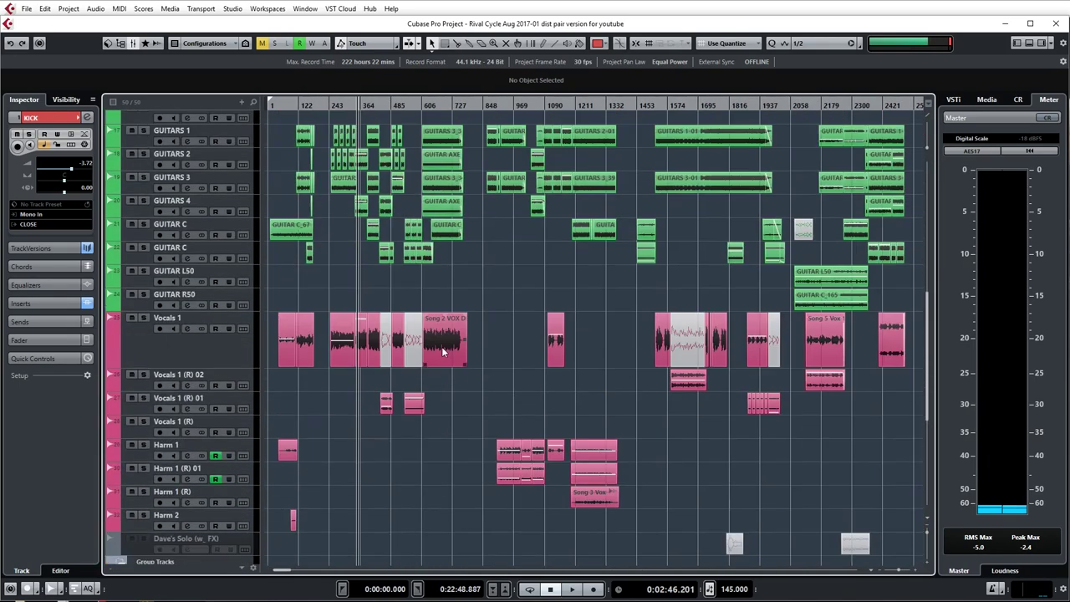
scroll(442, 346, up, 4)
scroll(443, 351, up, 3)
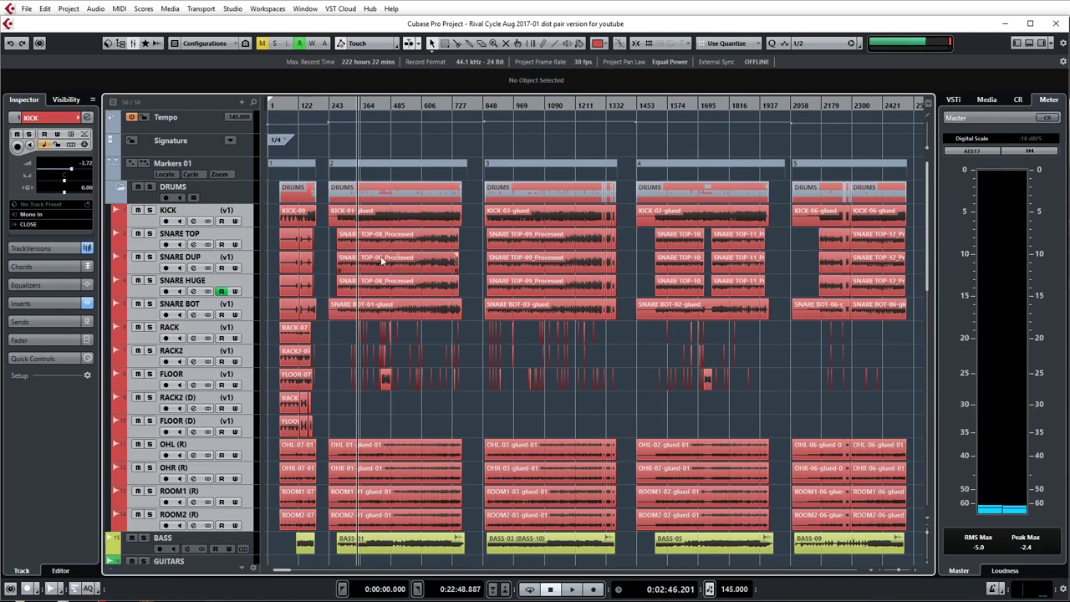
scroll(448, 448, down, 9)
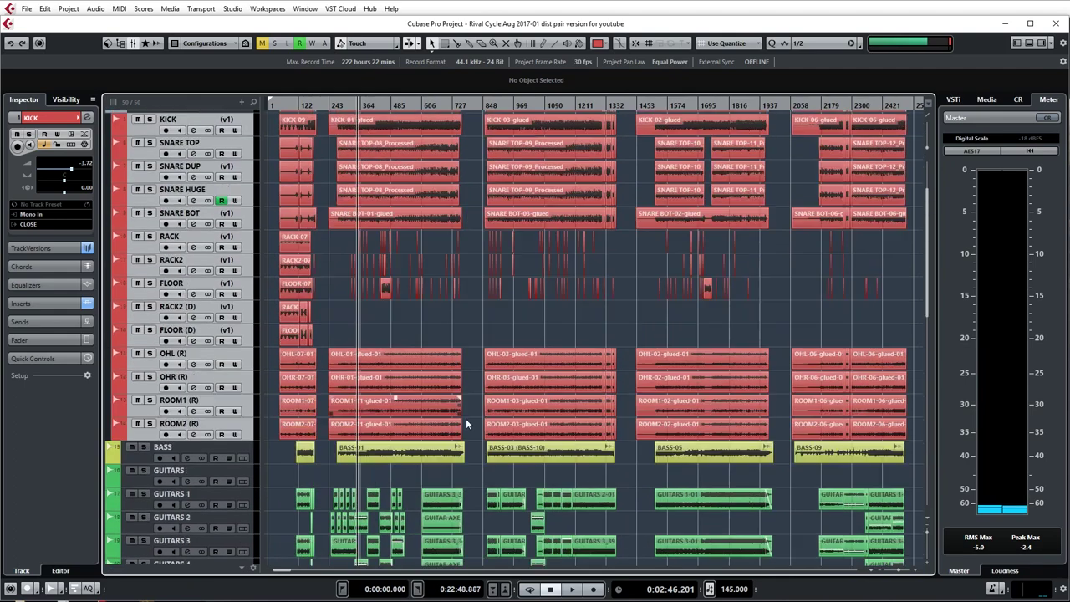
scroll(479, 455, down, 3)
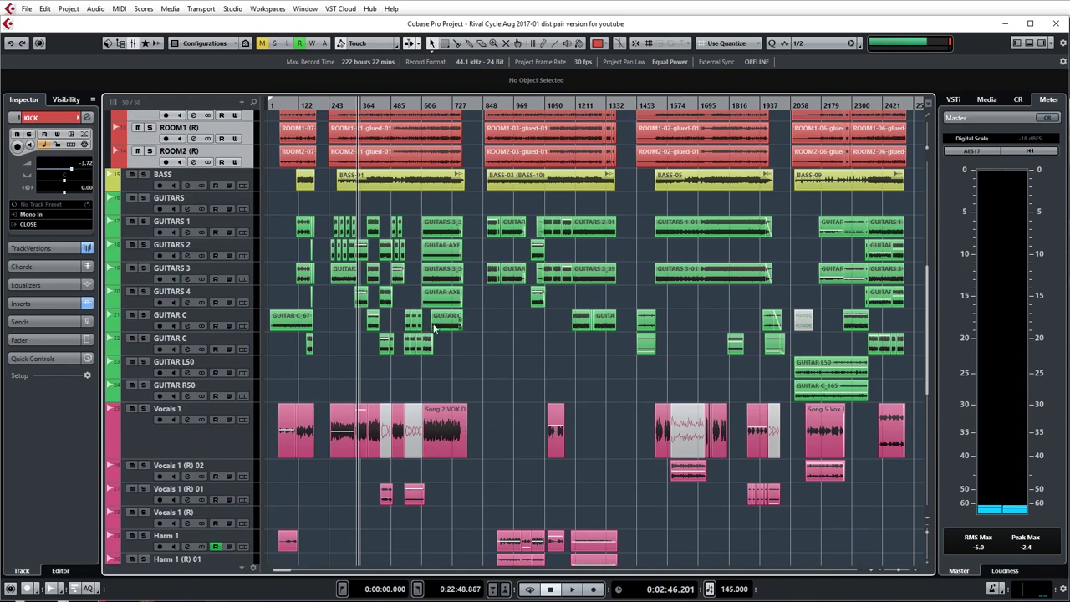
ctrl+scroll(369, 391, up, 12)
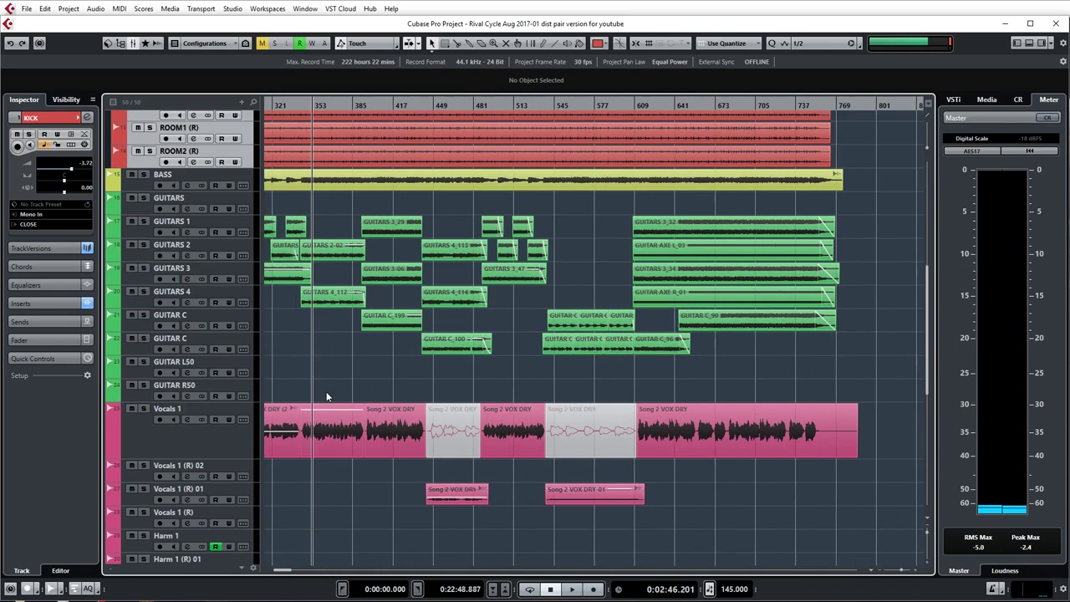
scroll(489, 362, left, 3)
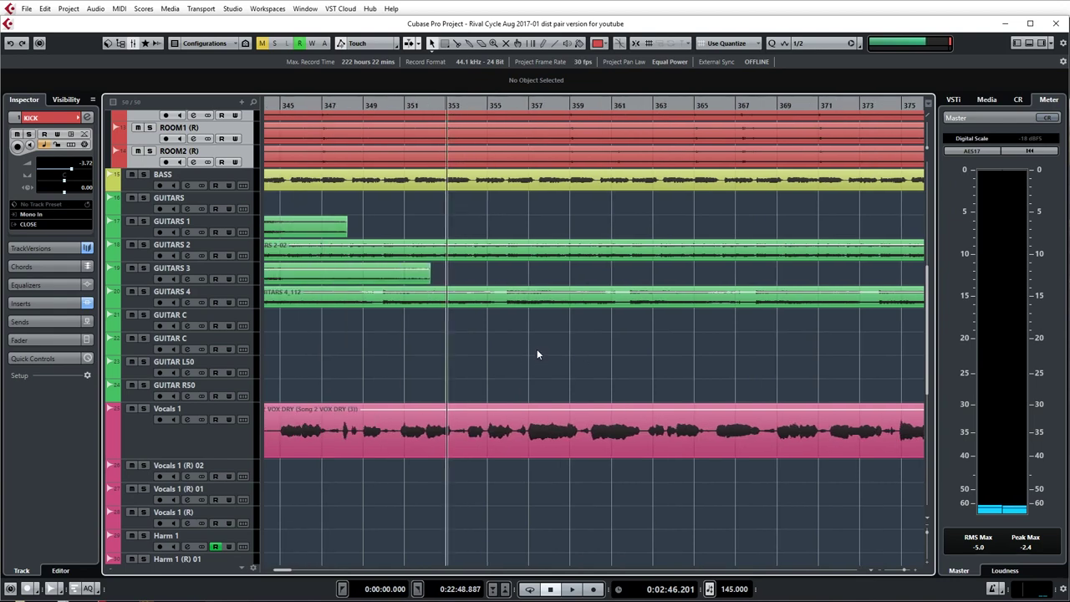
ctrl+scroll(535, 361, down, 4)
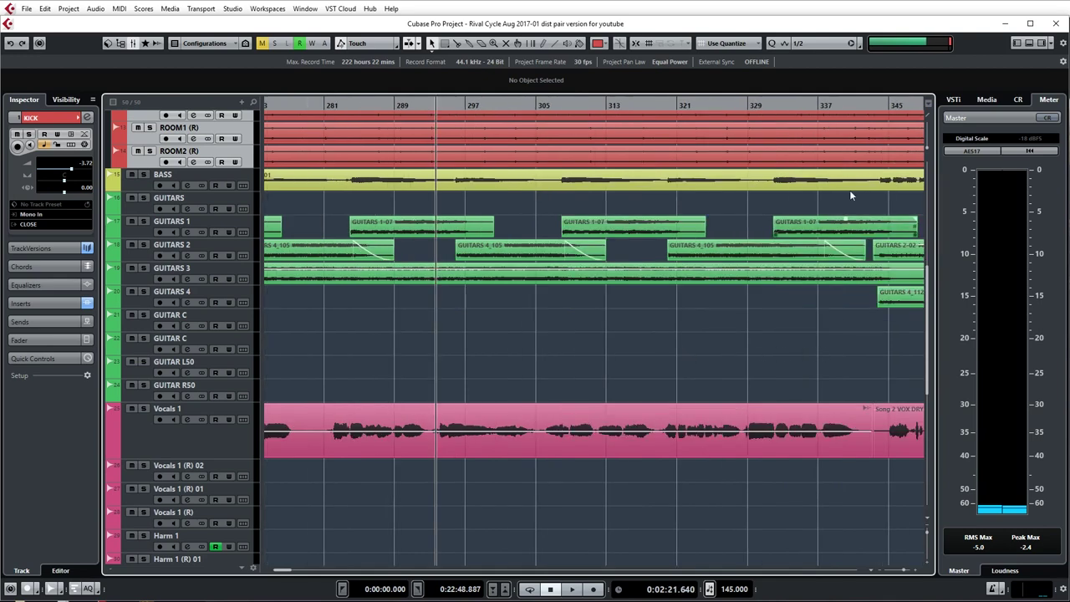
Step: Select the Song 2 VOX DRY (2) event on the Vocals 1 track and open Direct Offline Processing for it
click(861, 105)
ctrl+scroll(867, 356, up, 4)
scroll(878, 401, right, 3)
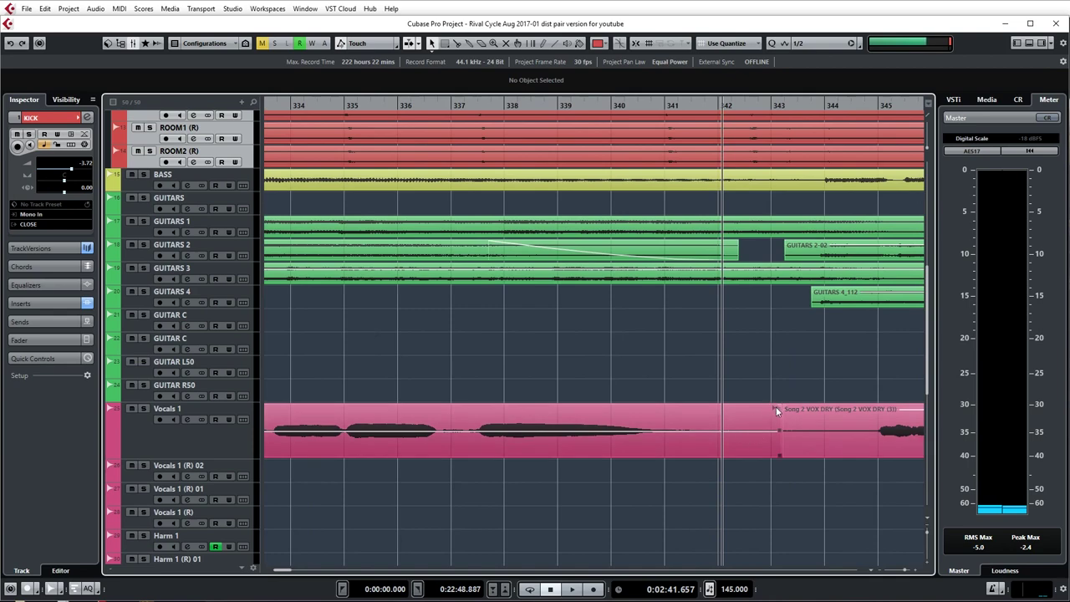
ctrl+scroll(631, 391, down, 4)
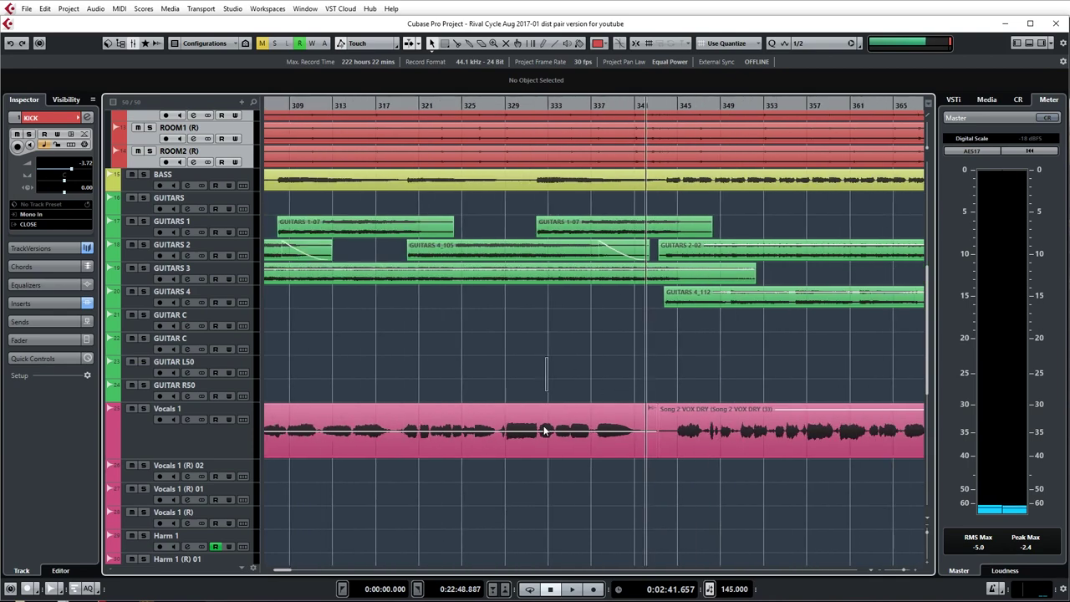
click(575, 422)
ctrl+scroll(587, 400, down, 2)
click(429, 105)
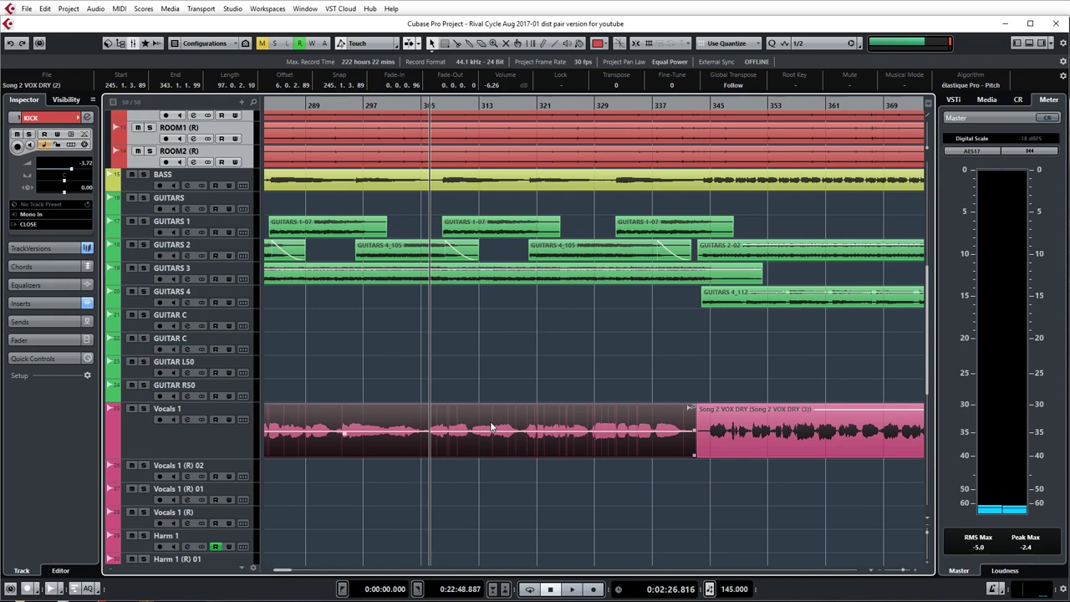
key(F7)
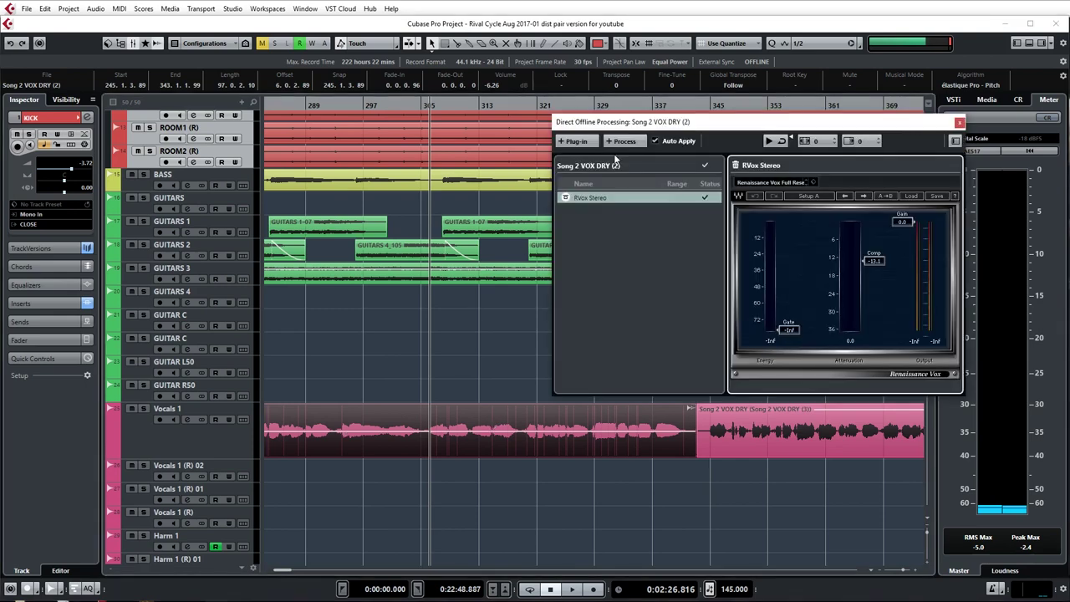
drag(699, 121, 667, 131)
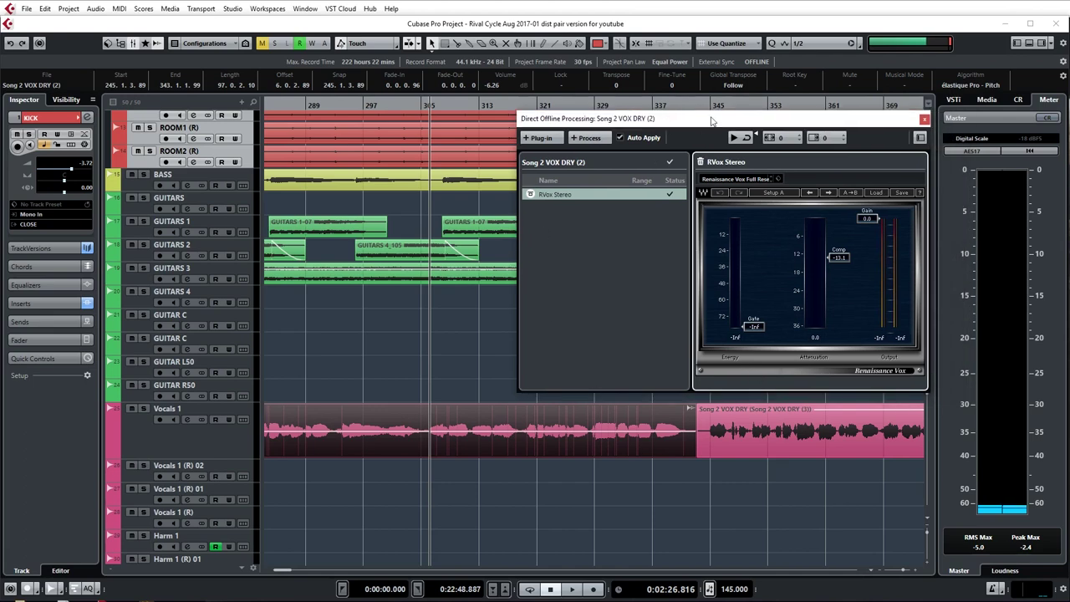
drag(632, 125, 642, 127)
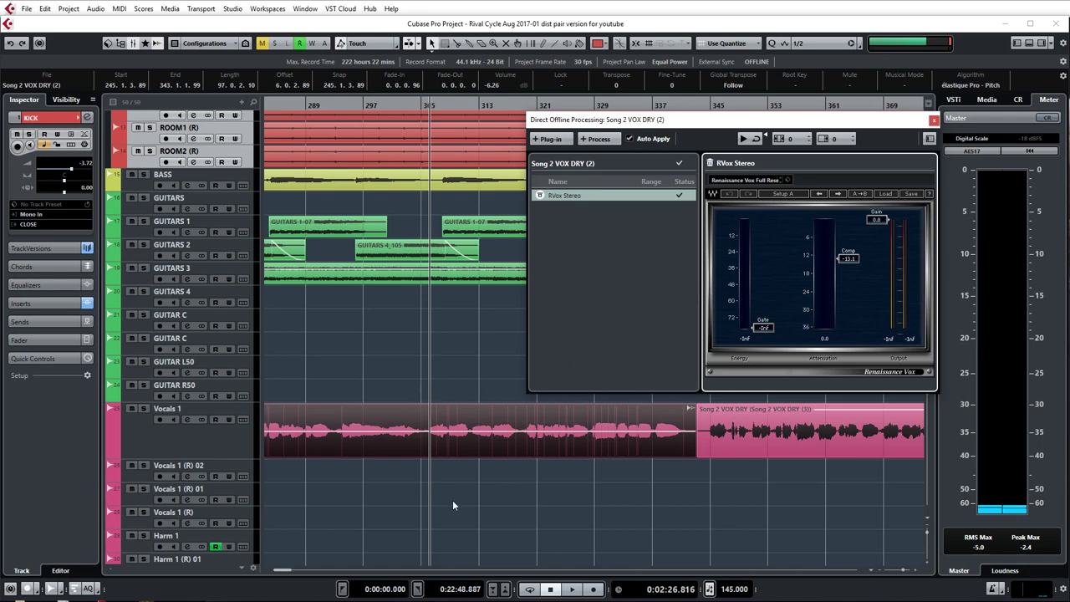
Step: Play the song from around bar 293 to audition the vocal processed with RVox Stereo, and select the Vocals 1 track
key(g)
key(g)
key(g)
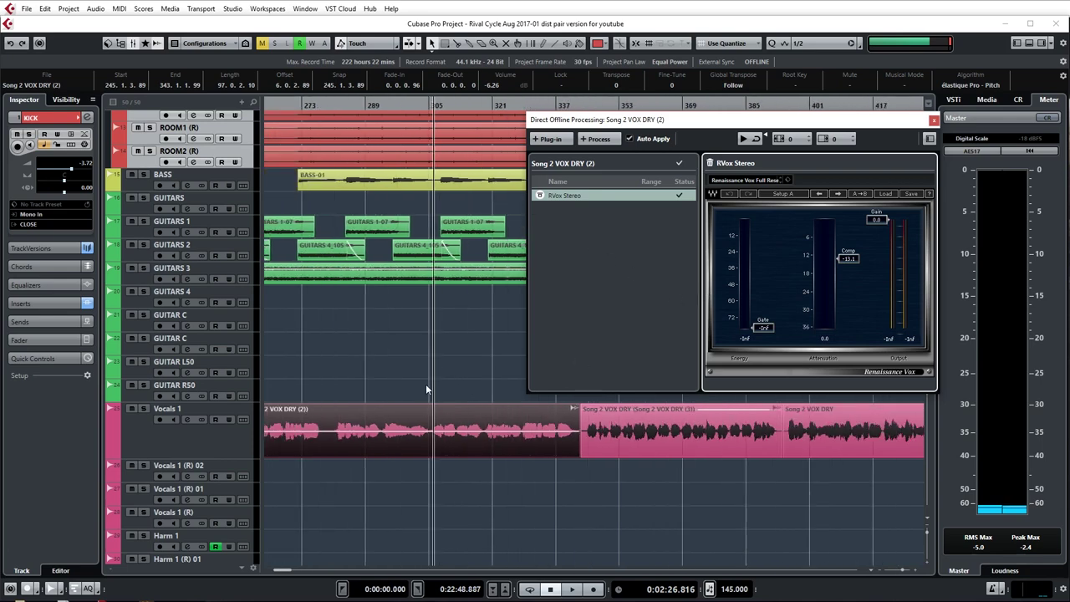
key(g)
key(g)
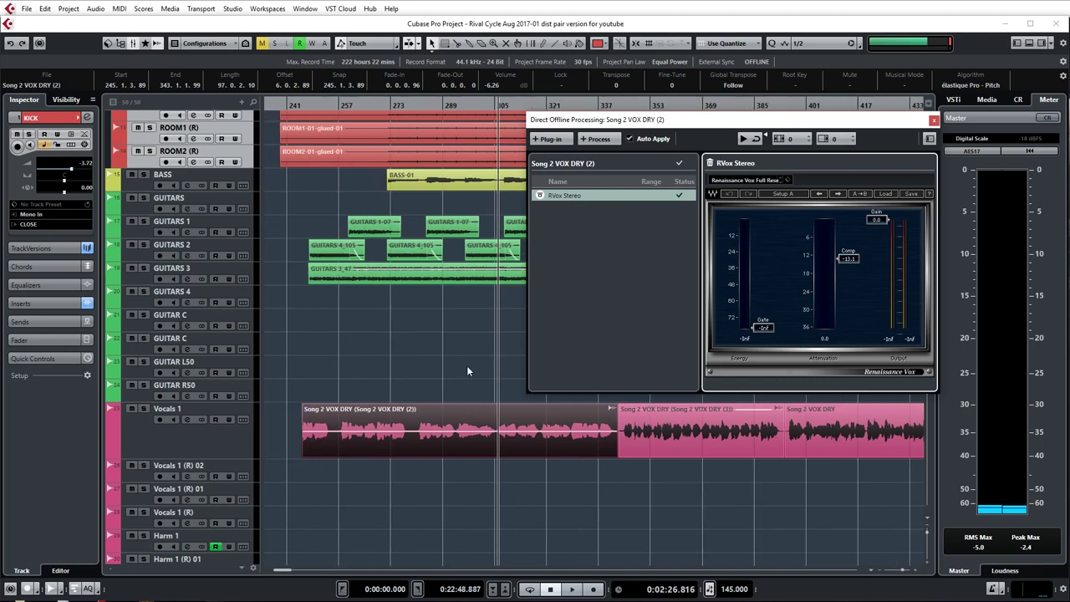
click(466, 370)
click(498, 406)
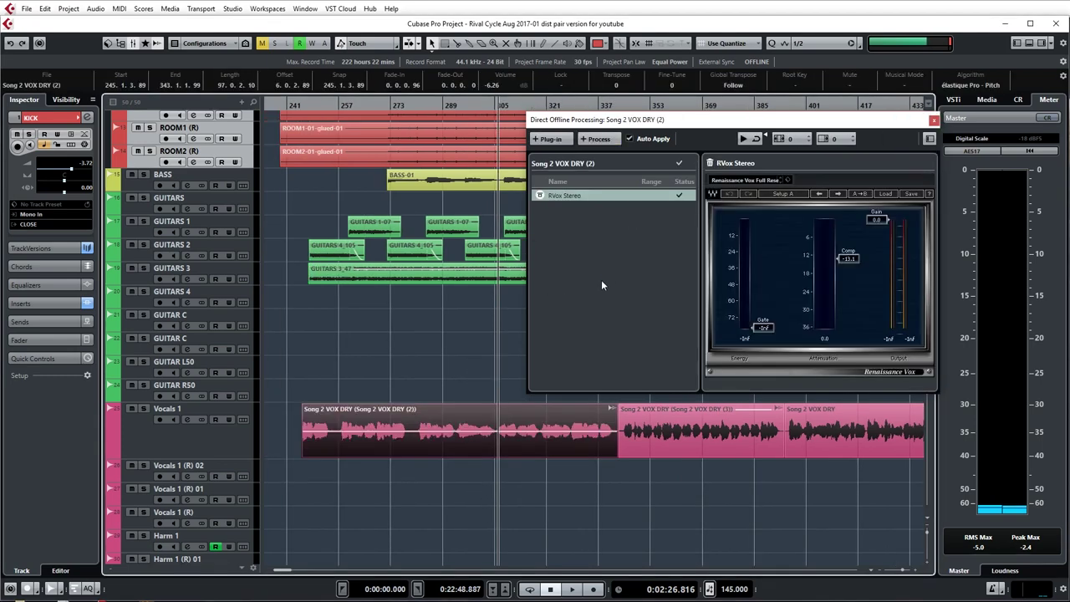
mouse_move(648, 120)
mouse_down()
mouse_move(635, 132)
mouse_move(642, 124)
mouse_up()
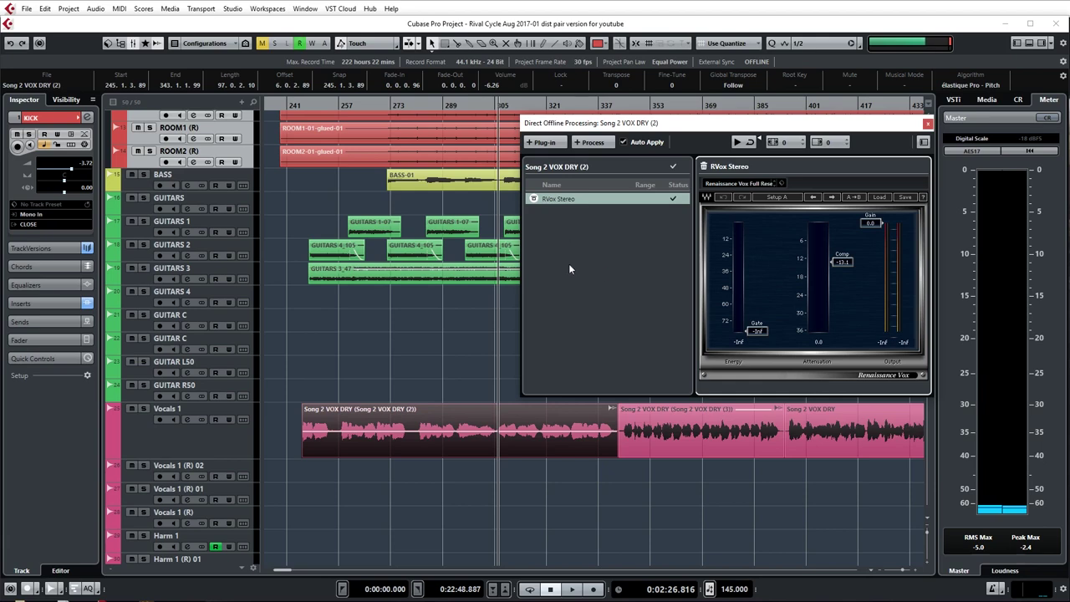
drag(459, 103, 467, 139)
key(space)
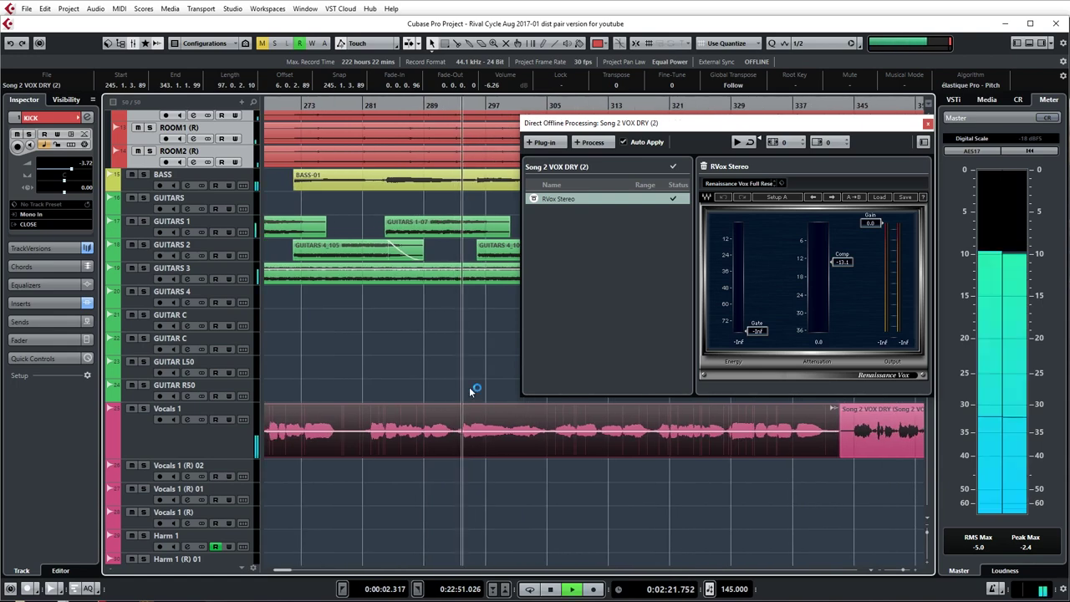
click(208, 446)
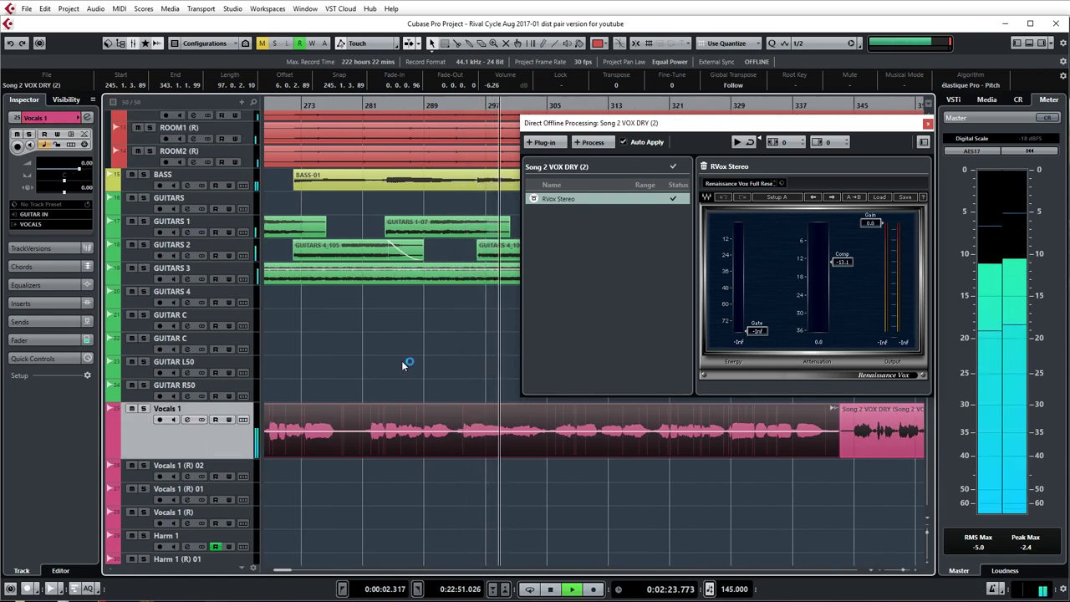
key(space)
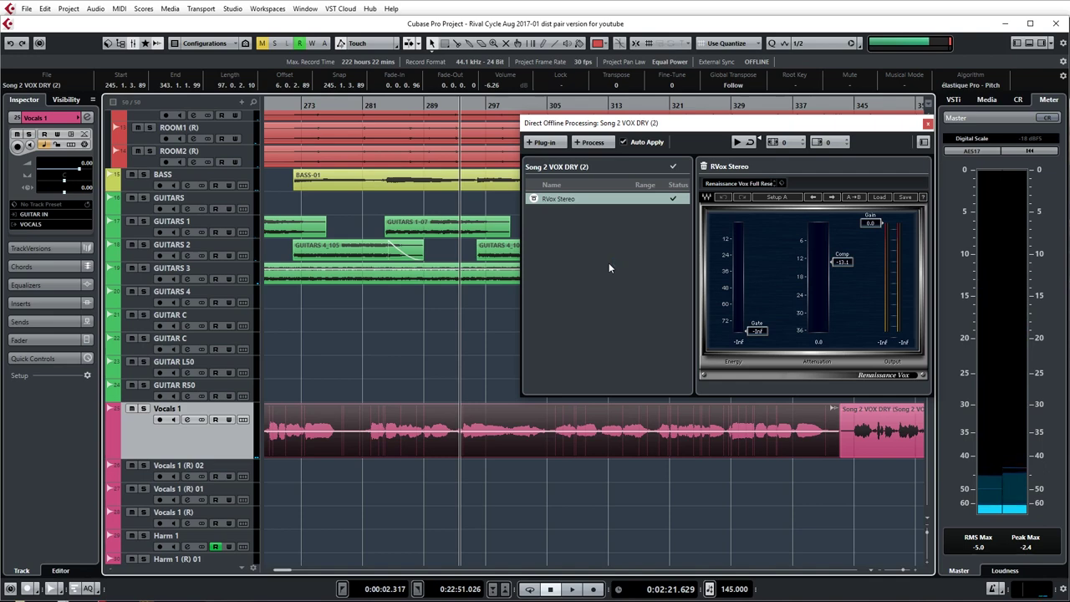
Step: Set the playback position to bar 281, add OneKnob Driver Mono to the vocal event's offline processing and turn up its drive
click(366, 106)
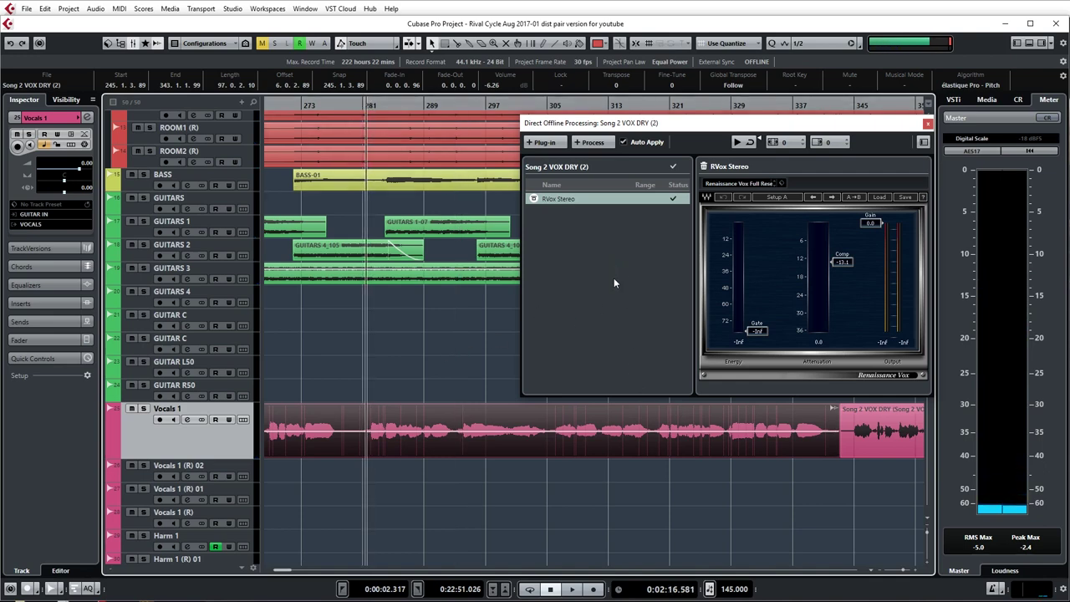
click(549, 144)
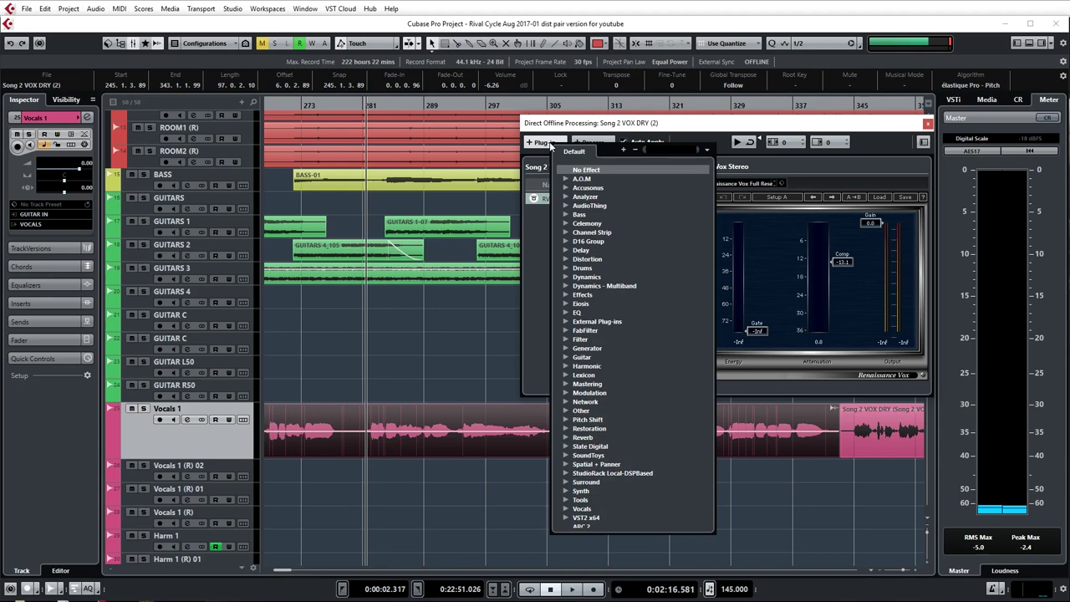
text(driv)
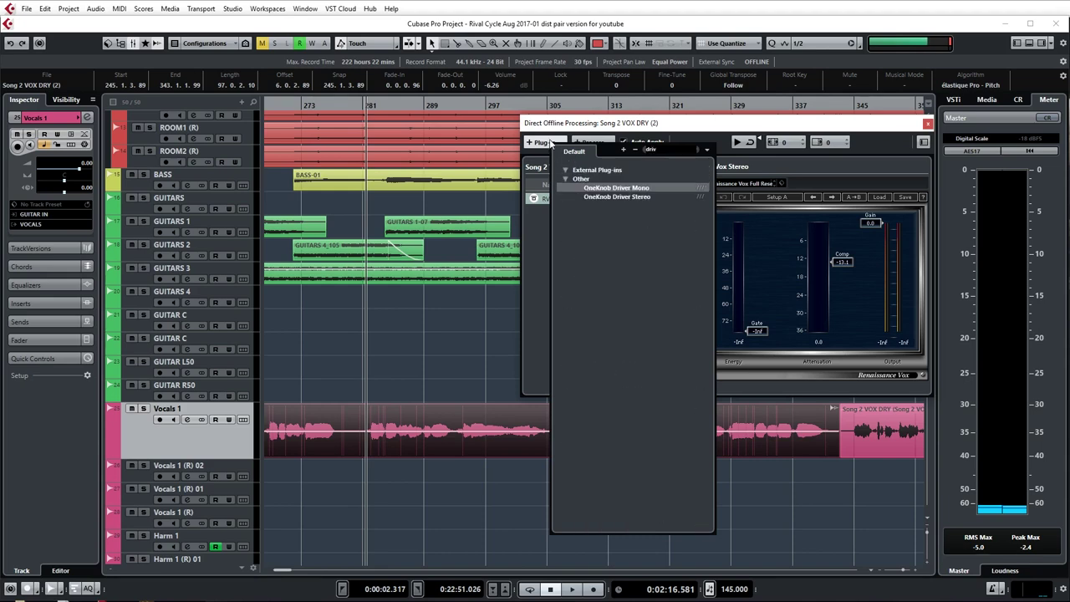
click(616, 188)
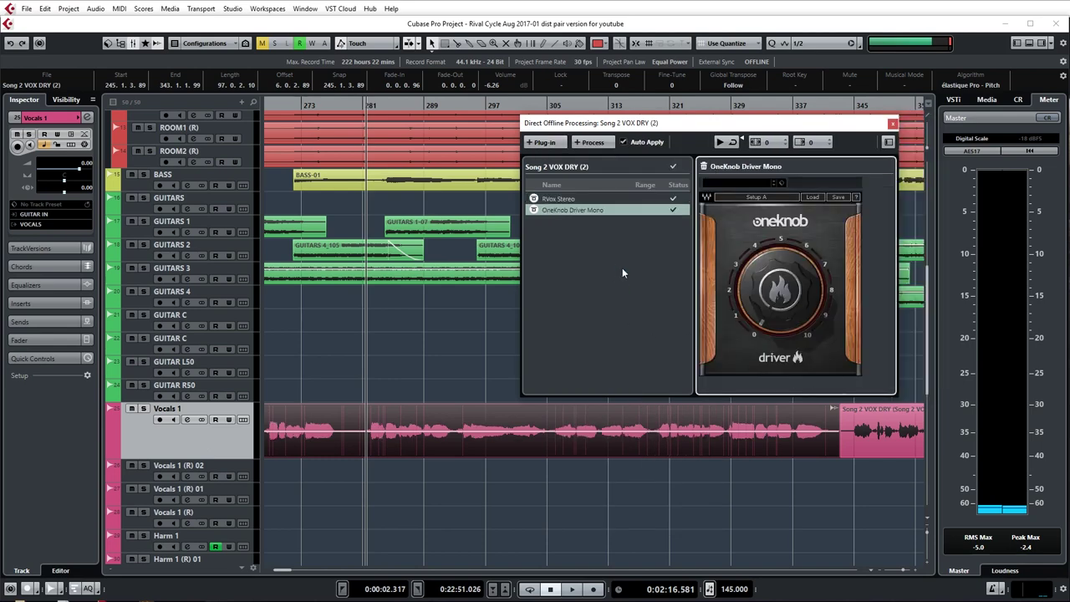
drag(777, 298, 761, 266)
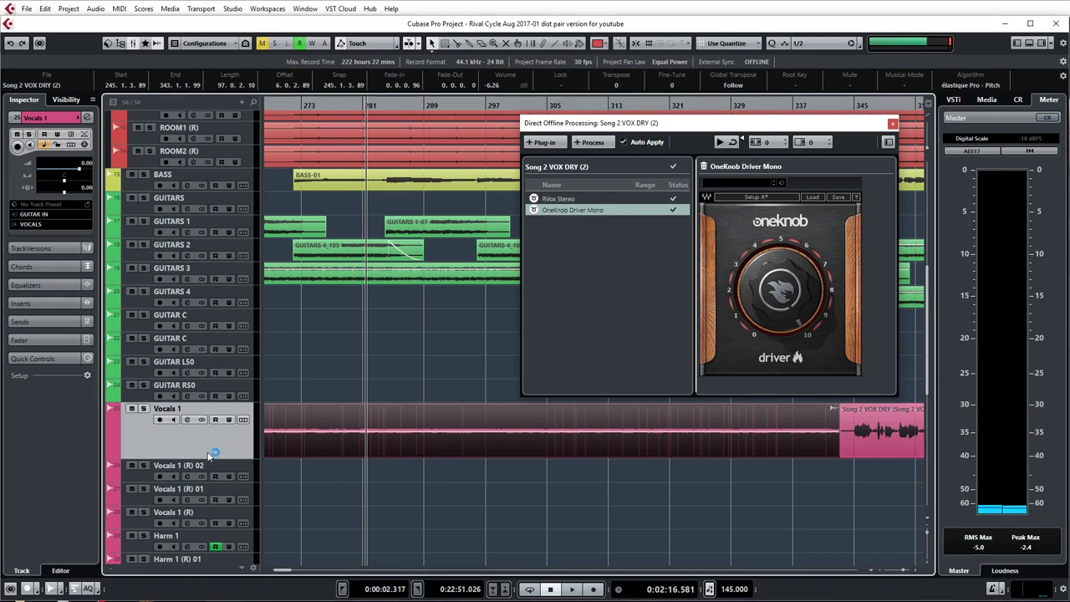
Step: Make the Vocals 1 track taller and play the song from bar 281 to audition the driven vocal
drag(226, 460, 235, 532)
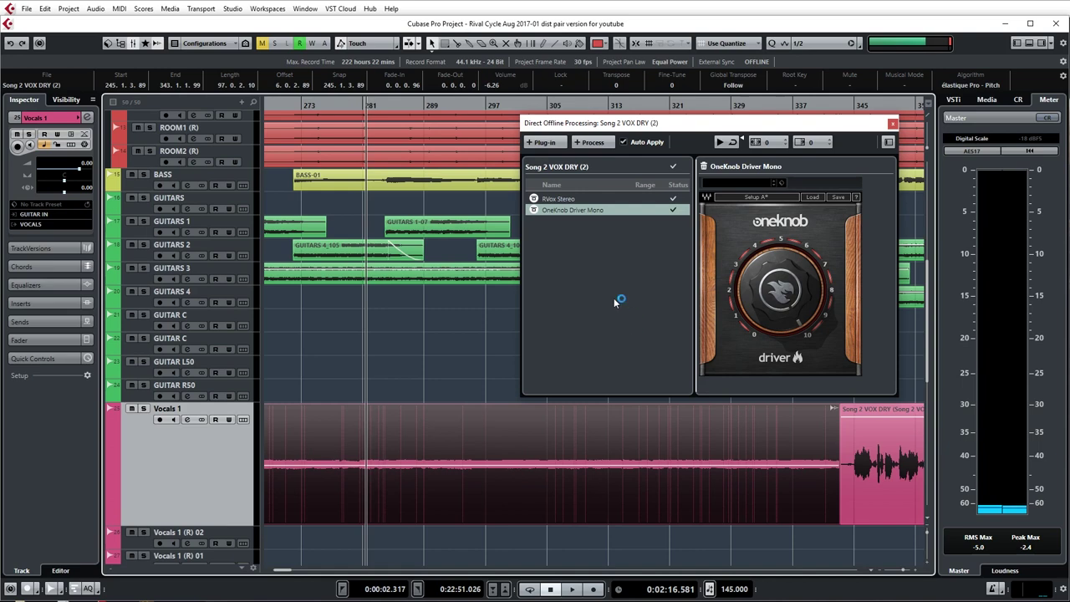
click(411, 364)
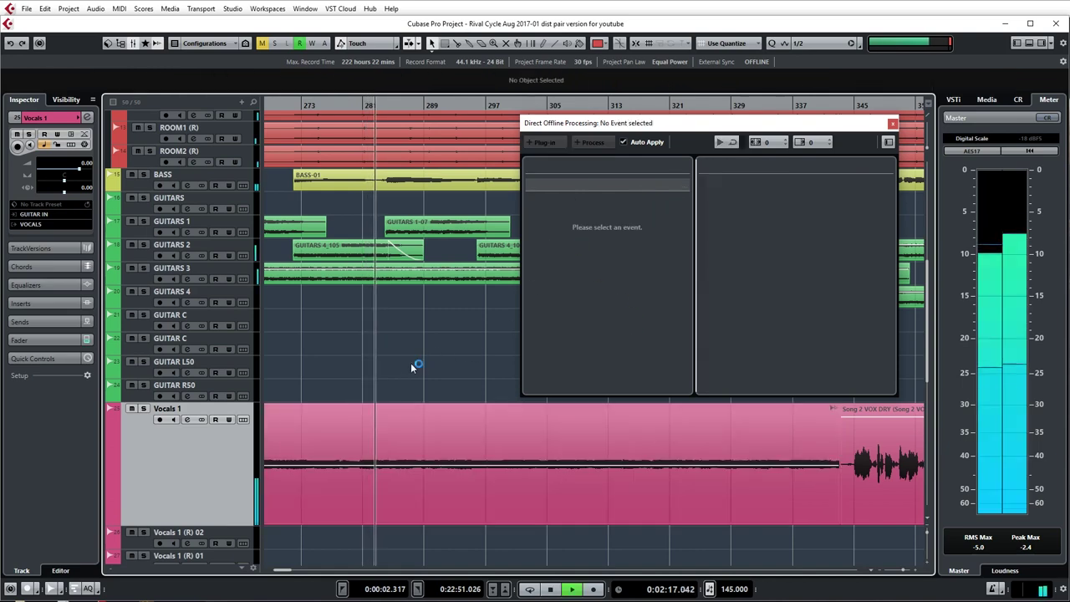
click(639, 356)
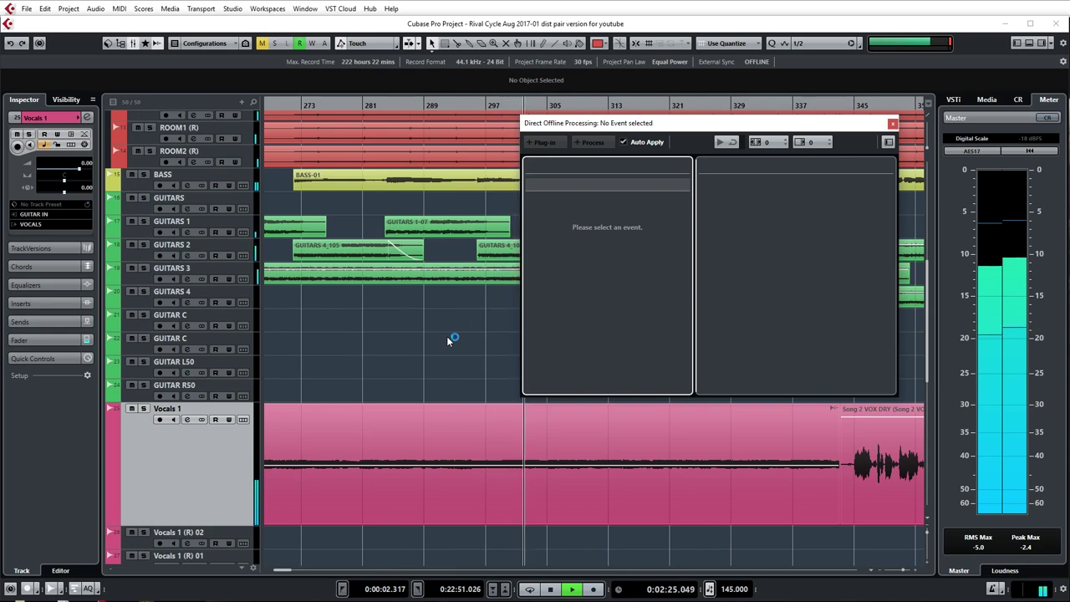
click(489, 461)
key(space)
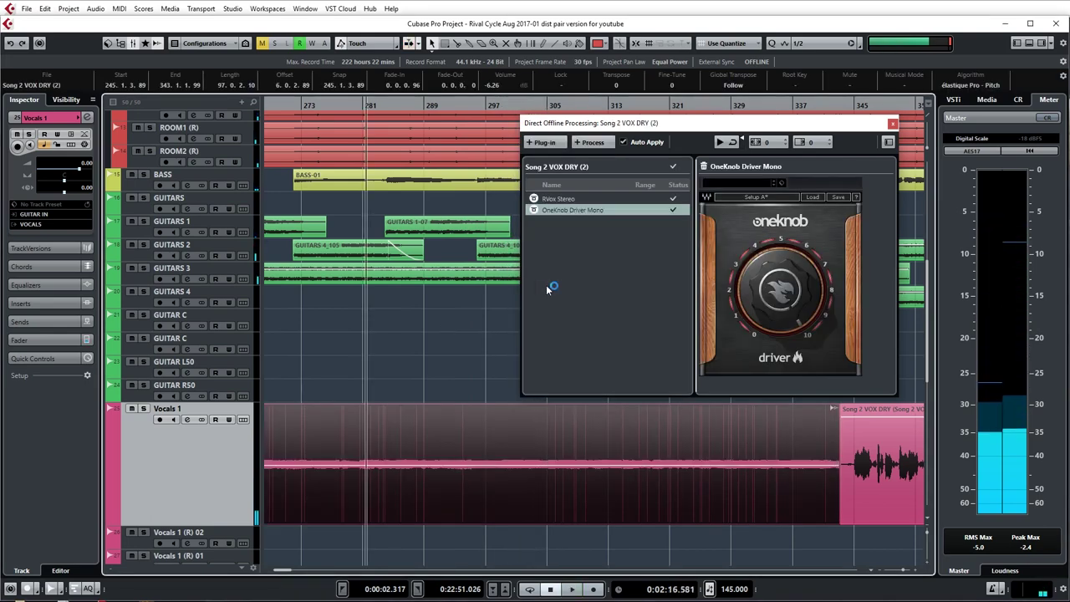
Step: Add DJ-Eq after OneKnob Driver Mono and set its low gain to about -8.2 and its high gain to about -14.5
click(545, 143)
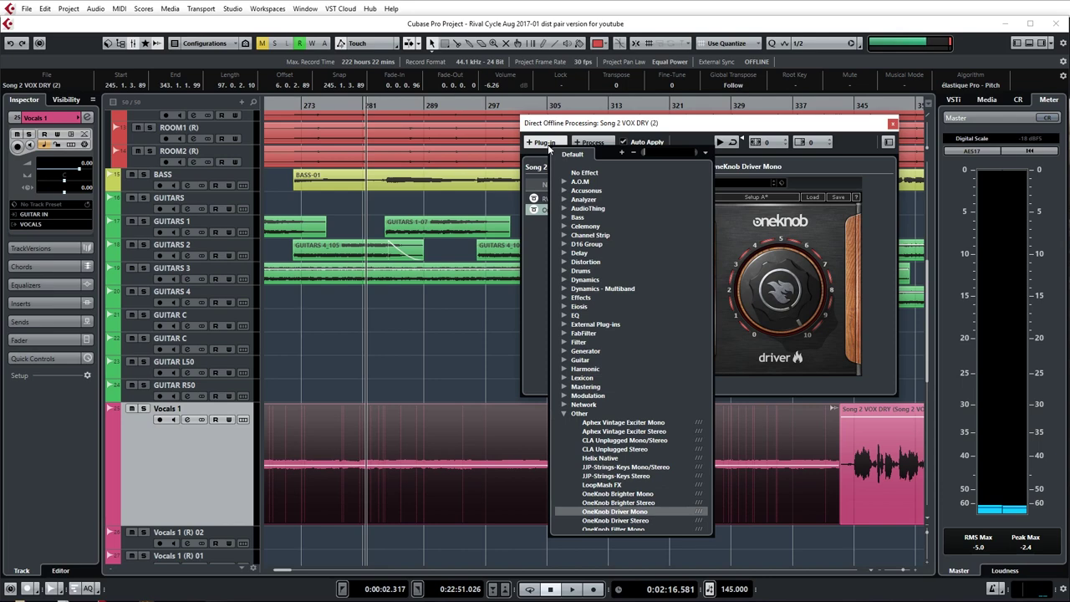
text(dj)
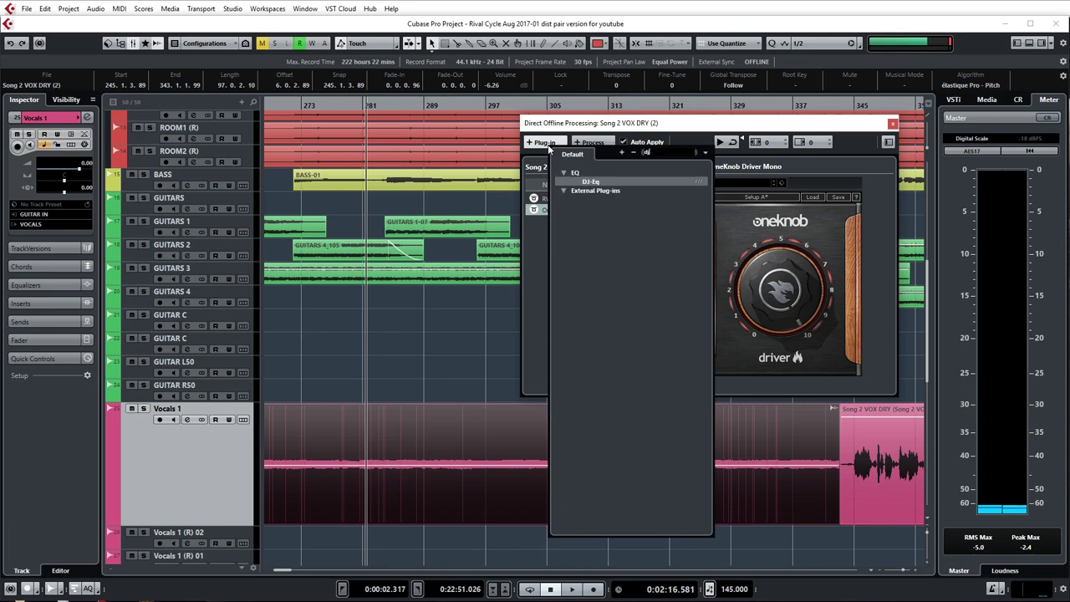
key(Return)
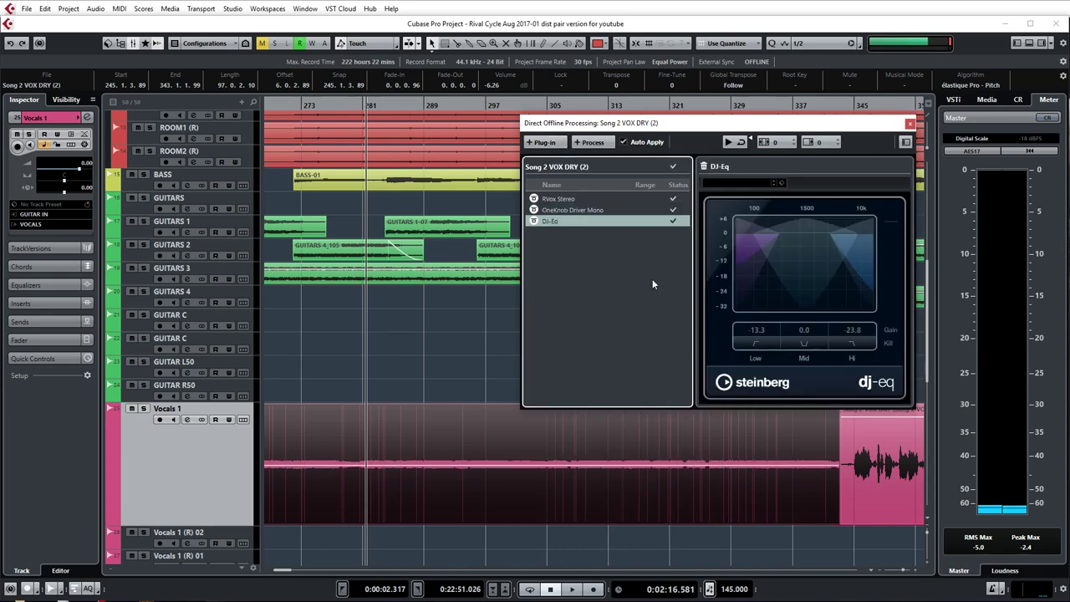
drag(870, 289, 874, 268)
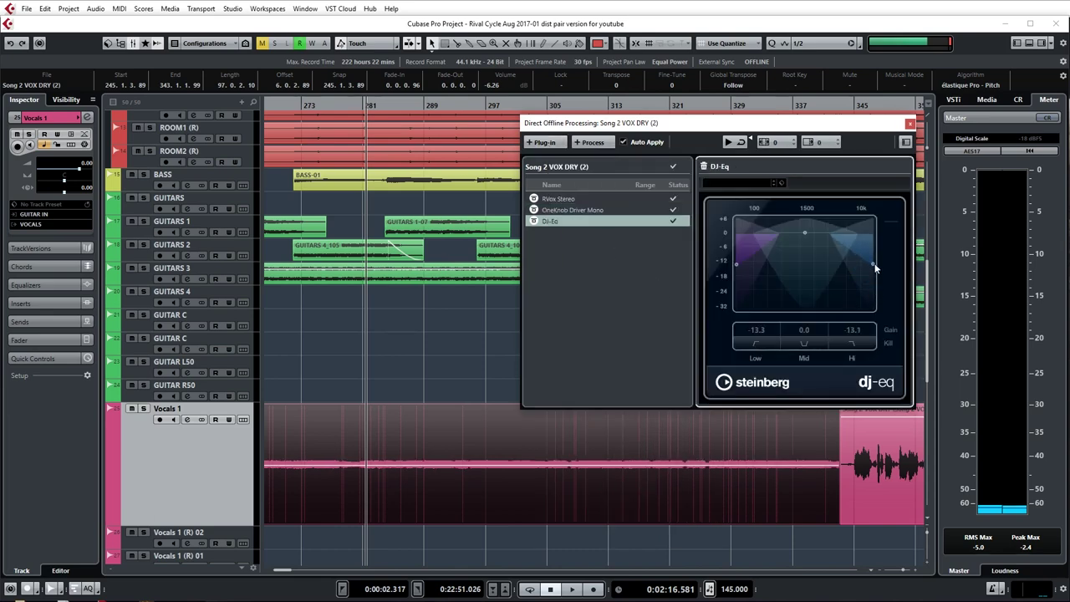
drag(739, 266, 739, 256)
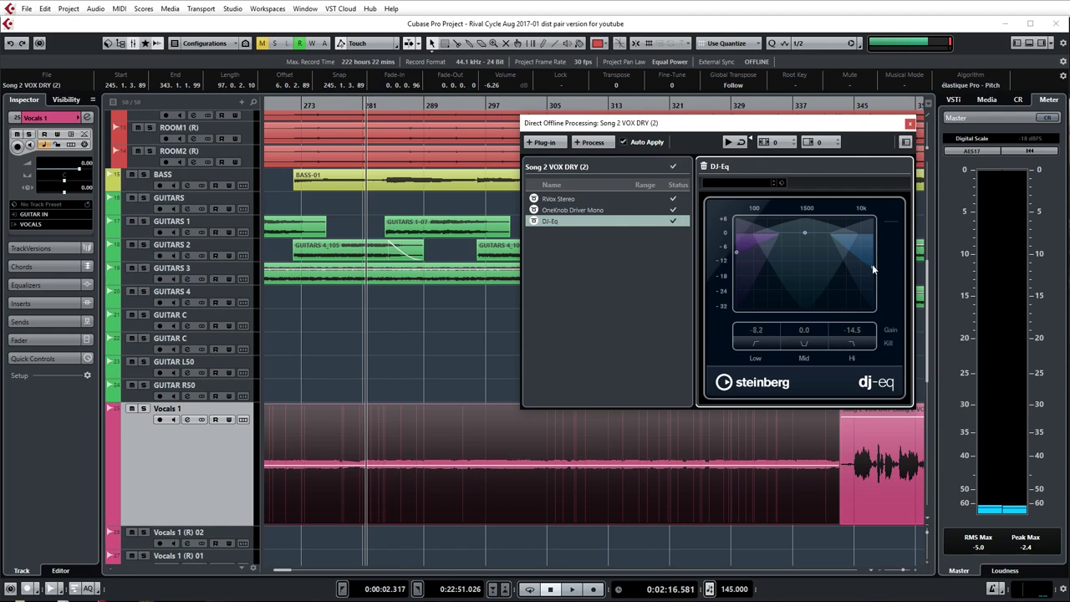
Step: Play the song from bar 281 and lower DJ-Eq's high gain to -32.0 in the vocal event's offline processing
drag(872, 286, 872, 282)
click(583, 200)
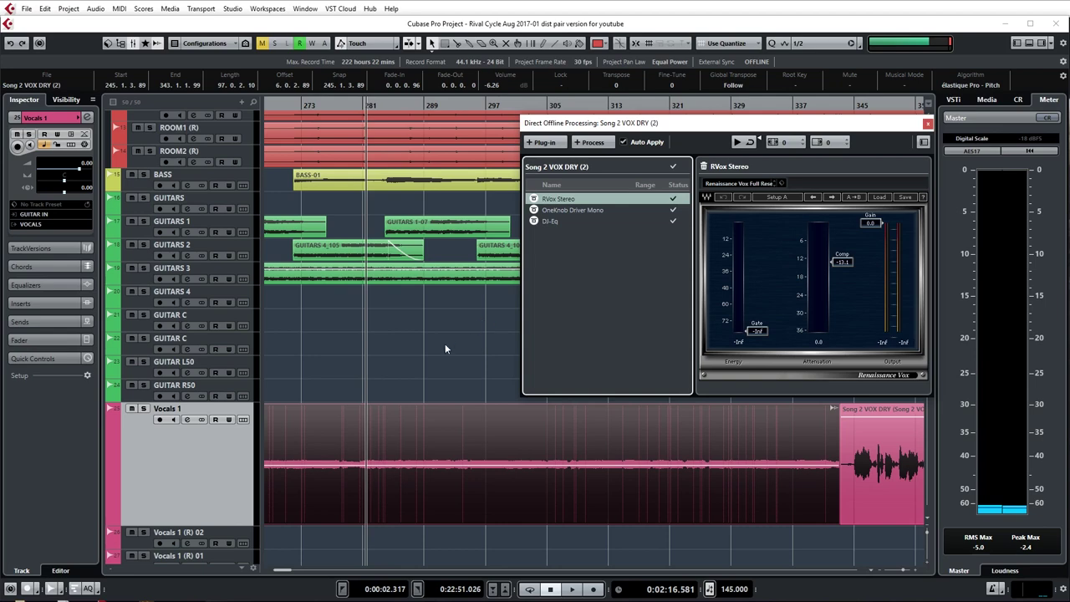
key(space)
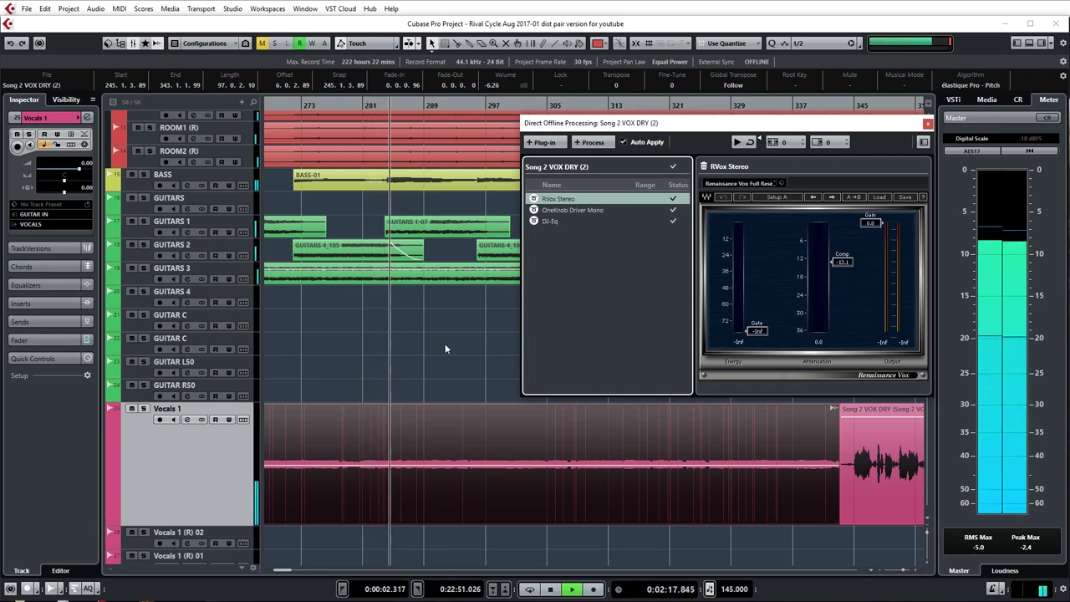
click(559, 222)
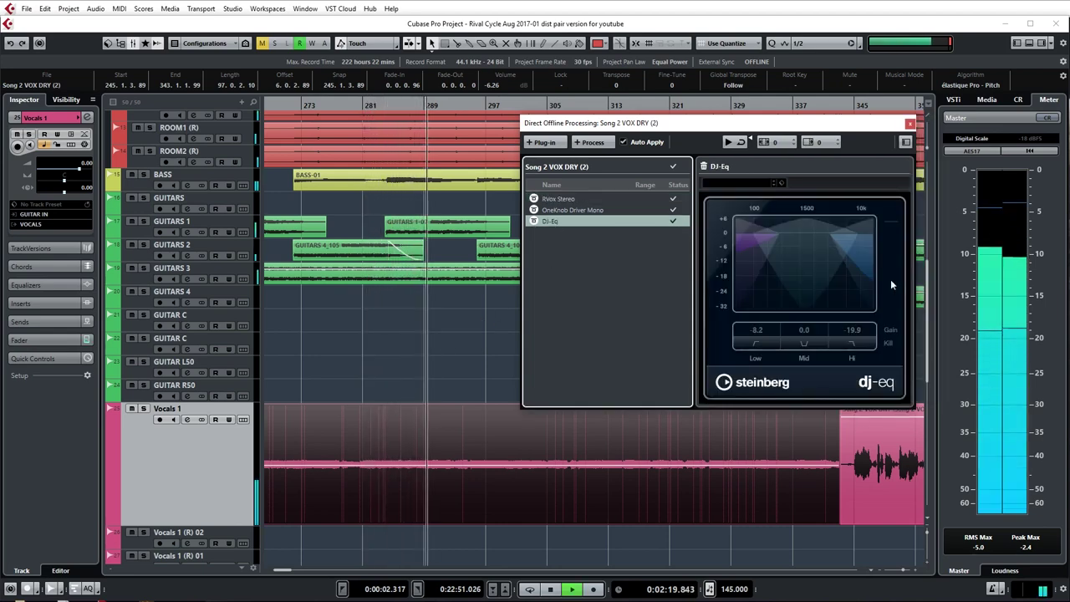
drag(870, 276, 874, 310)
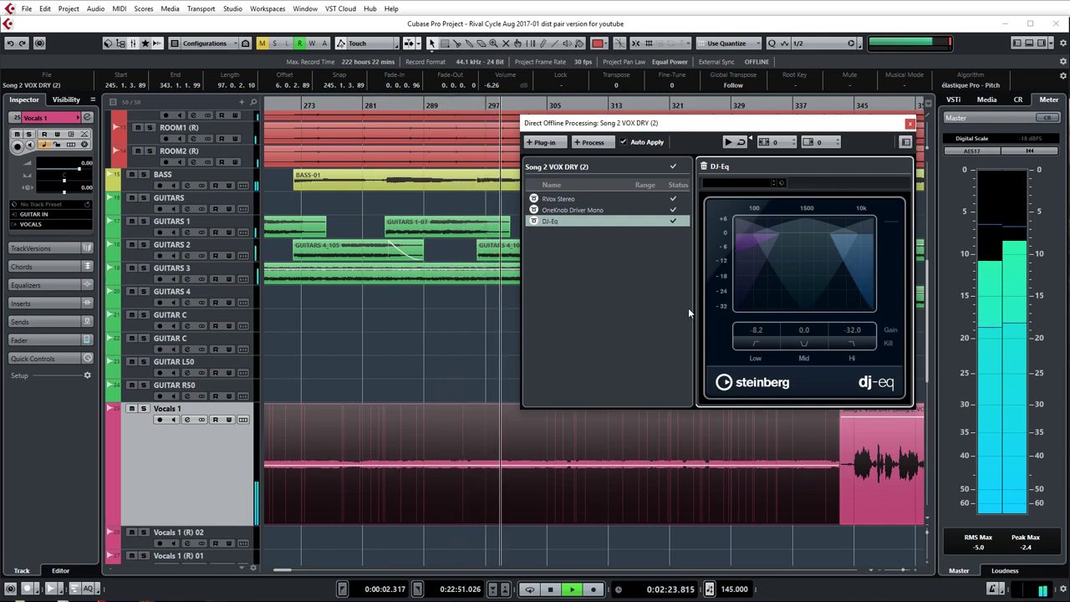
Step: Lower DJ-Eq's low gain to -32.0, and bypass and re-enable the plug-in to compare the vocal
mouse_move(738, 294)
drag(737, 250, 736, 309)
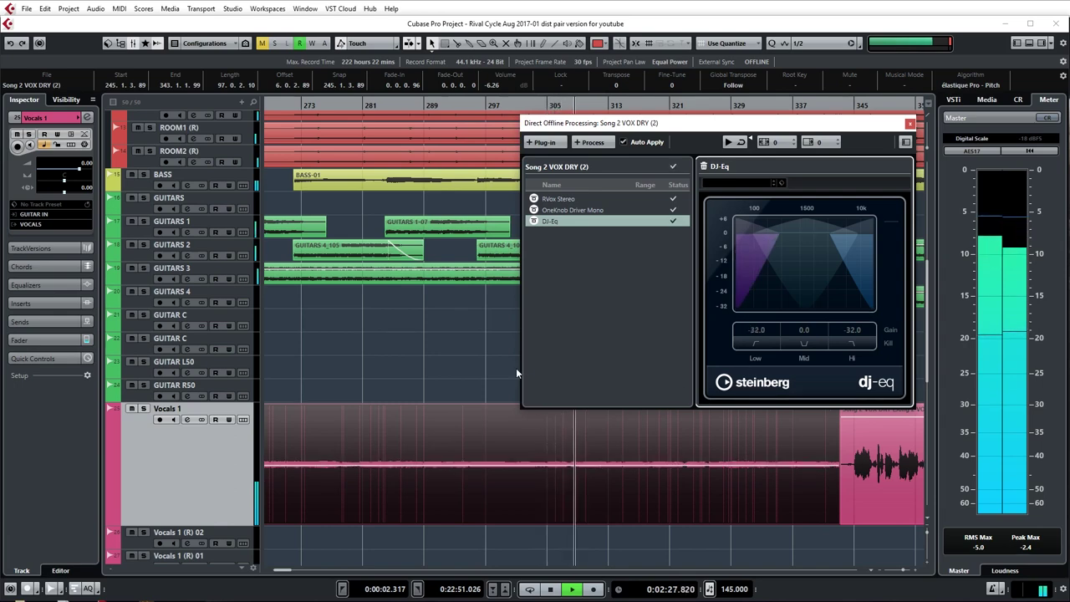
click(533, 222)
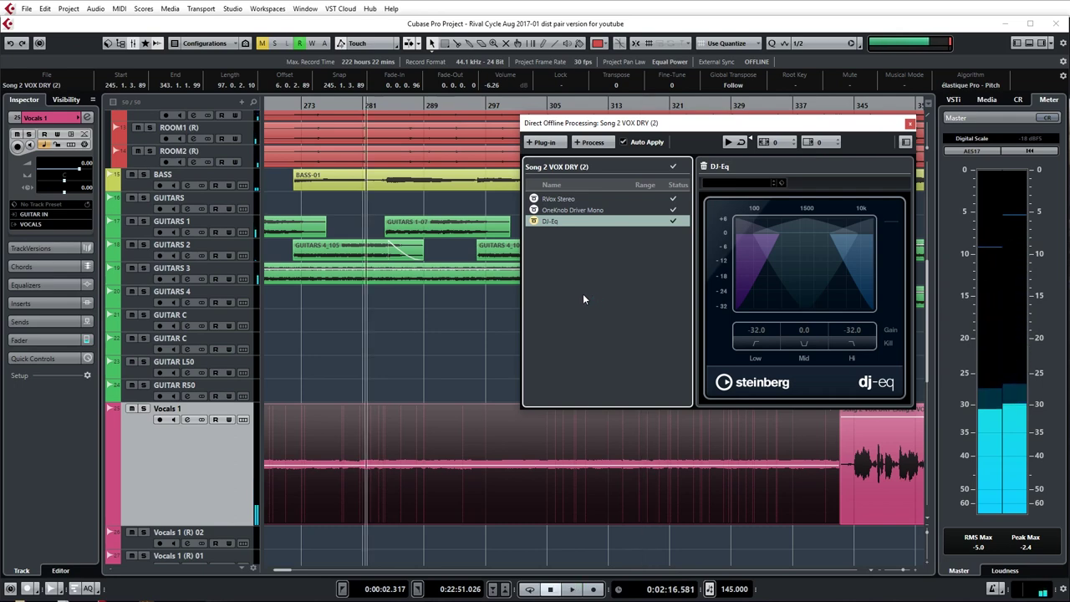
click(533, 222)
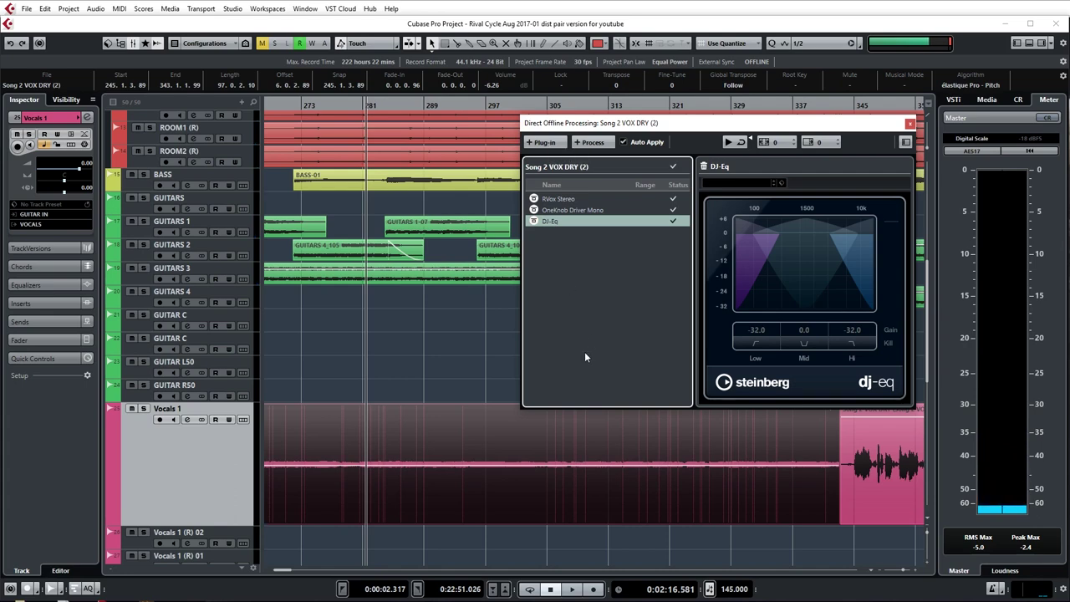
Step: Search the plug-ins for reverb and add VerbSuite Classics after DJ-Eq on the selected vocal event
click(399, 392)
click(393, 487)
click(550, 144)
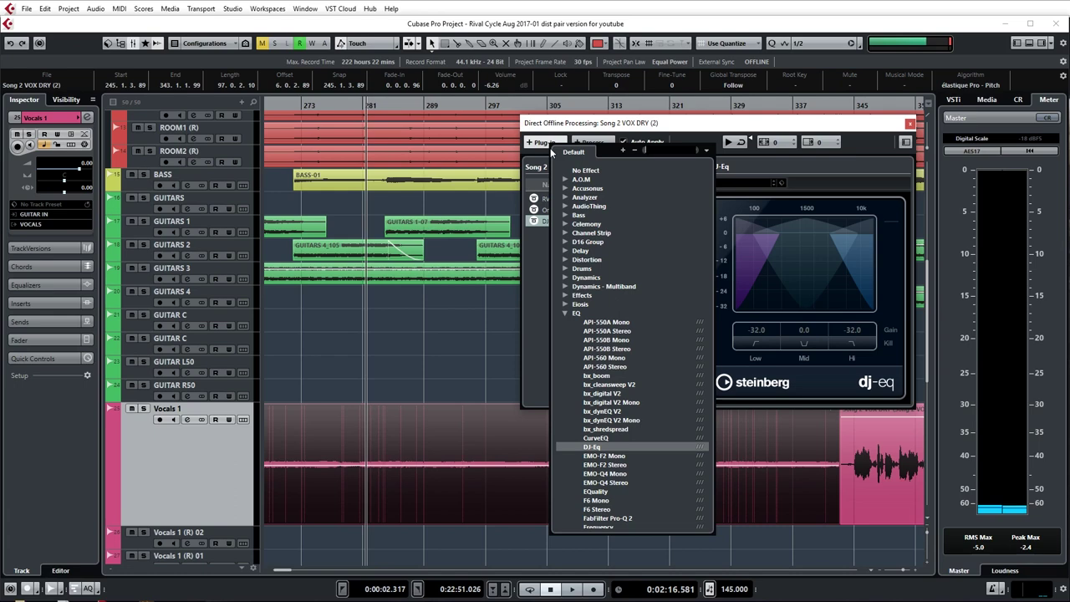
text(reverb)
click(566, 144)
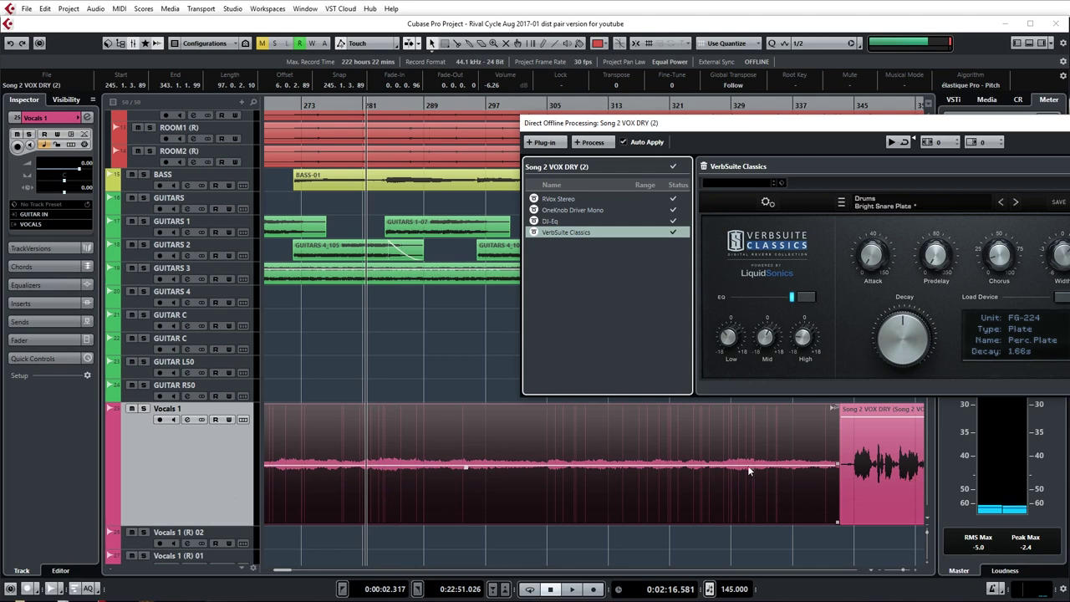
Step: Play the song from bar 281 with Vocals 1 soloed to audition the VerbSuite Classics reverb, and reselect the vocal event
key(s)
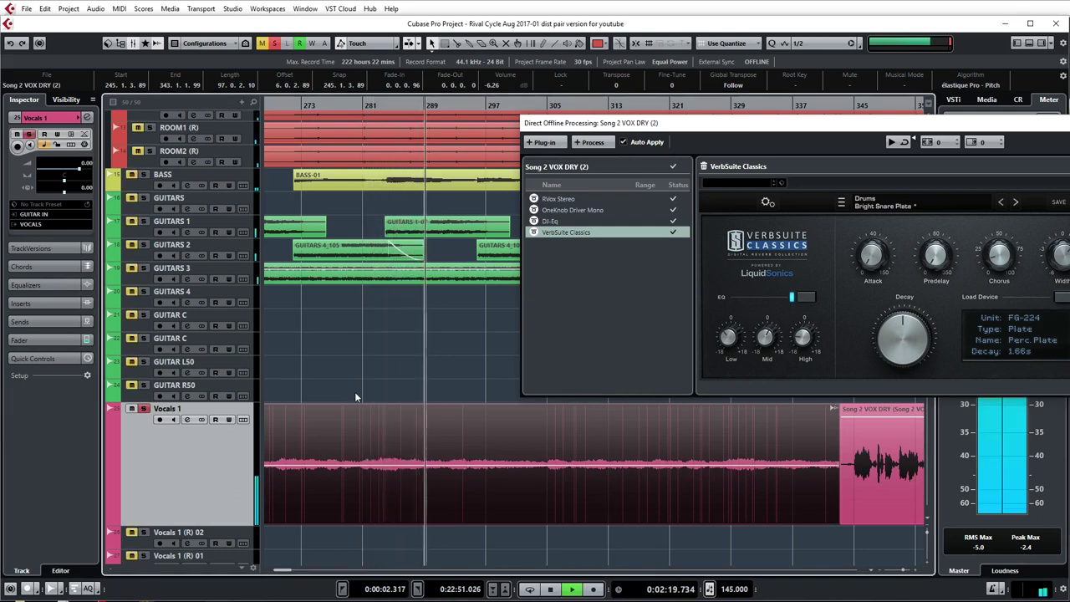
key(space)
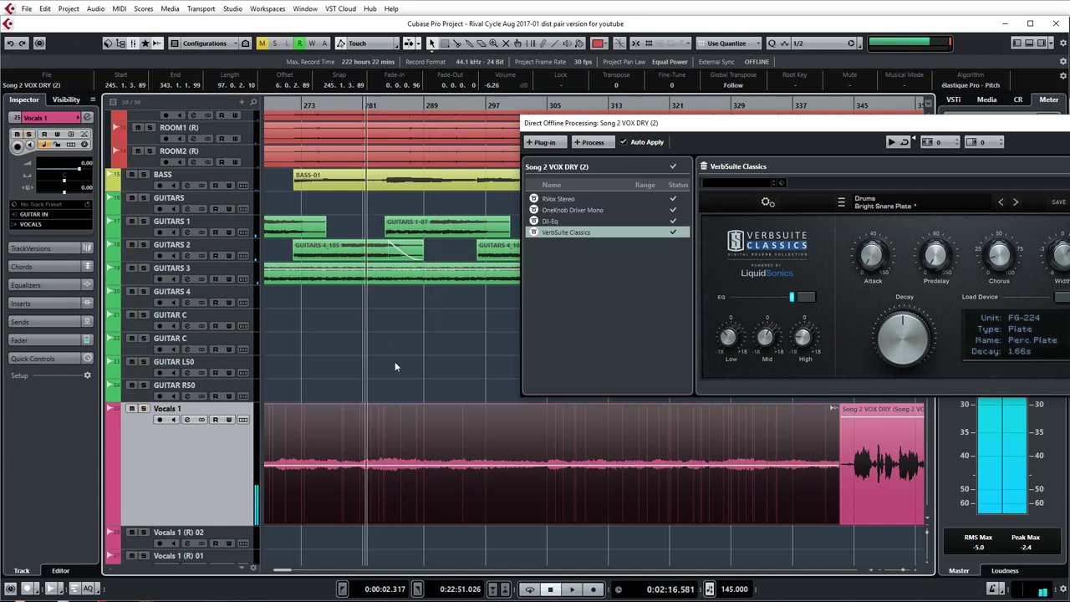
drag(411, 329, 393, 485)
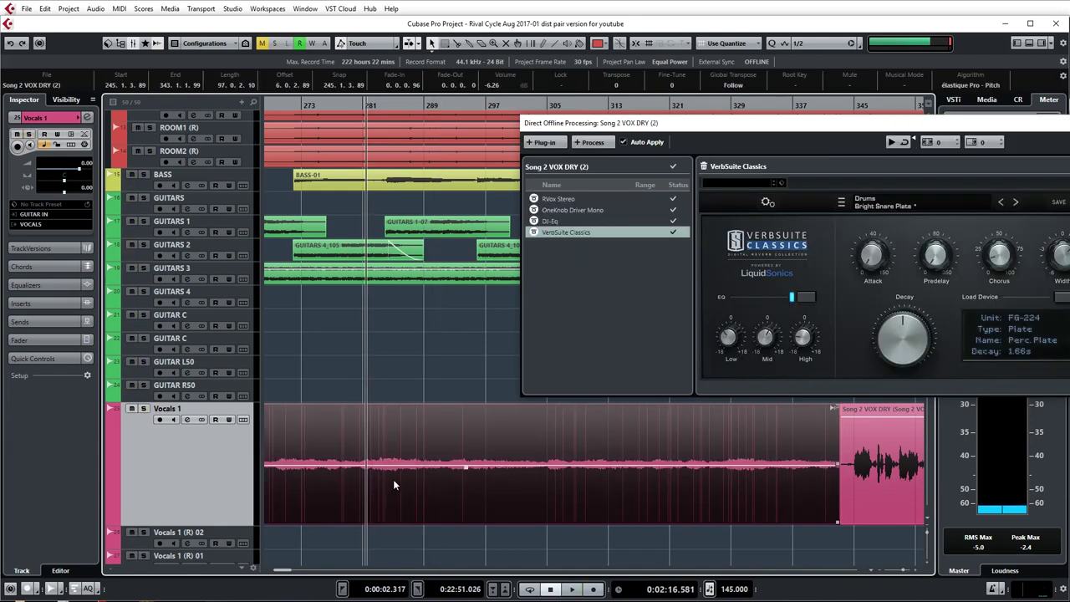
Step: Delete VerbSuite Classics, DJ-Eq and OneKnob Driver Mono from the vocal event's offline processing, keeping only RVox Stereo
key(g)
key(g)
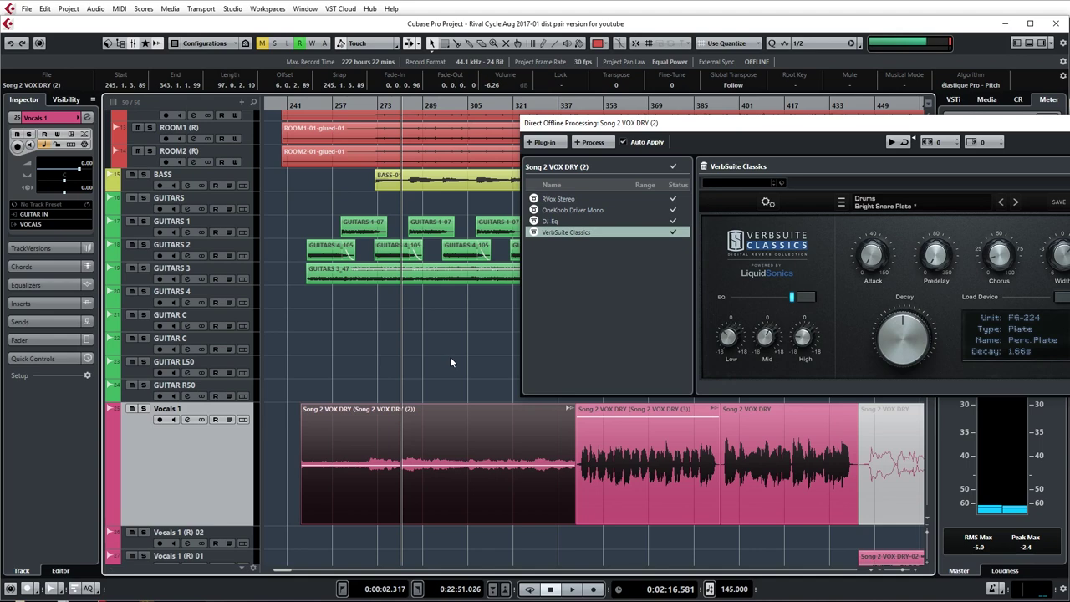
key(h)
key(h)
key(h)
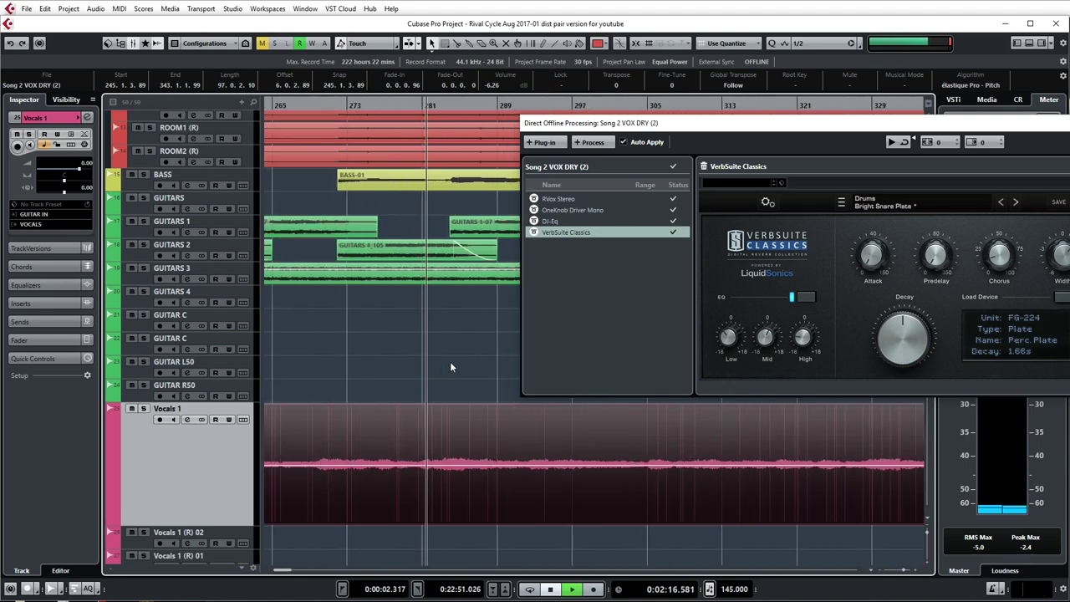
right_click(636, 239)
click(648, 254)
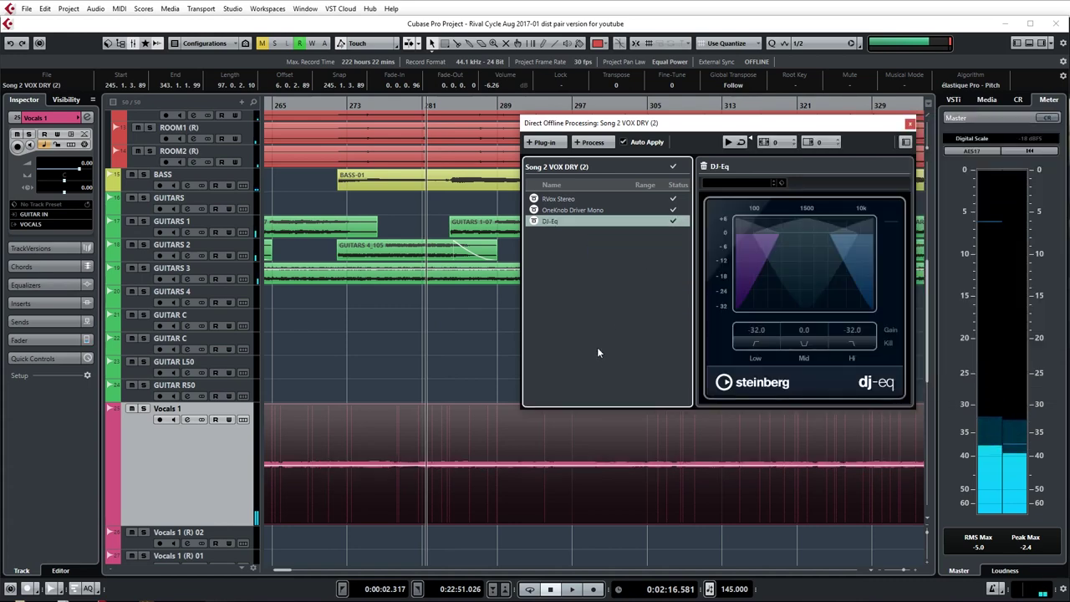
right_click(551, 221)
click(589, 249)
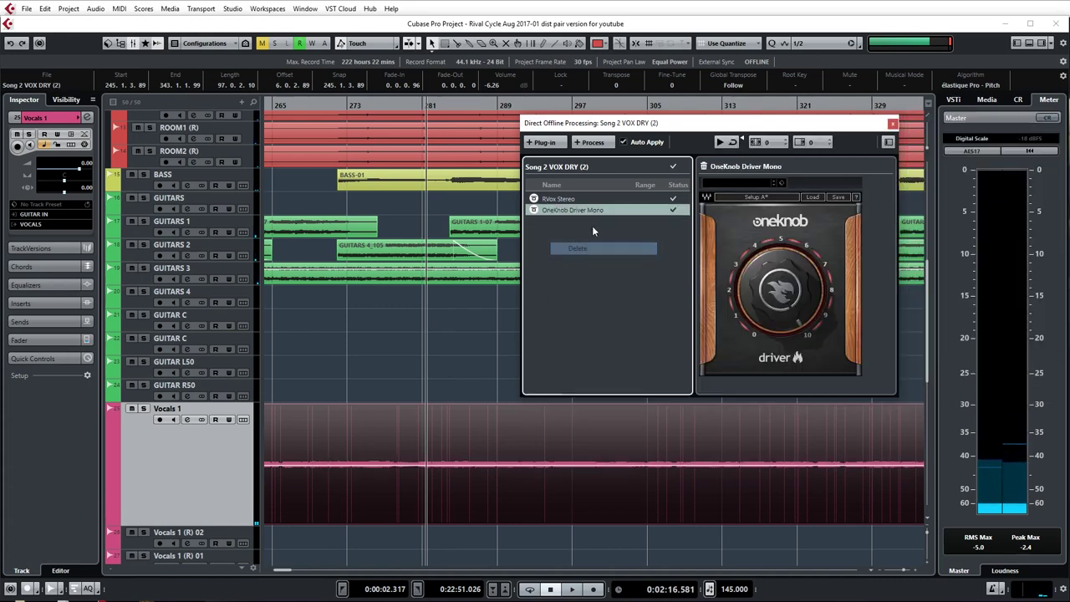
right_click(558, 210)
click(590, 235)
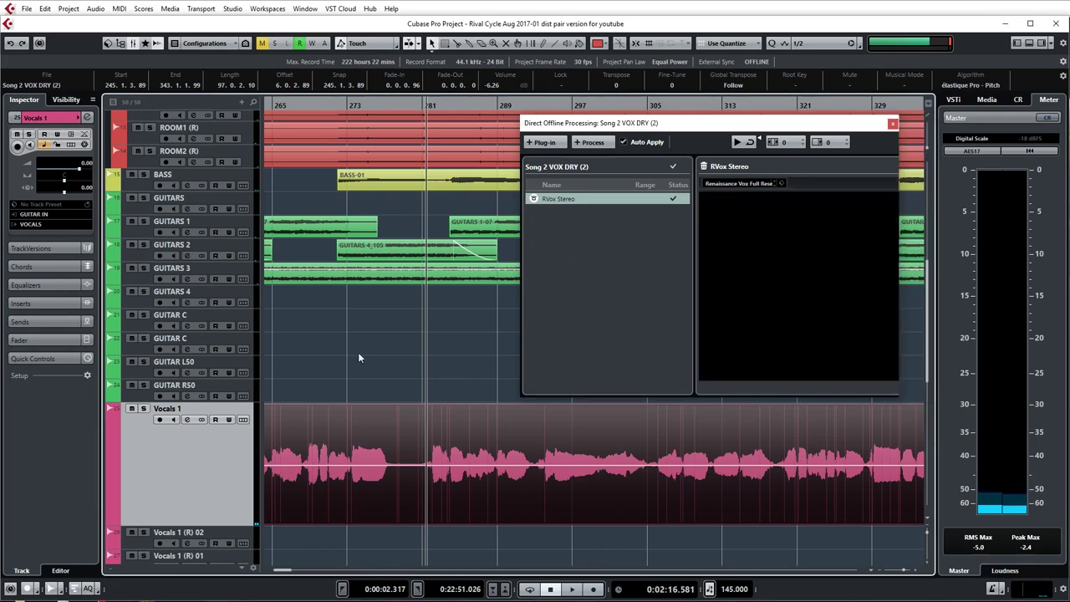
Step: Play the song from bar 281 to audition the vocal with only RVox Stereo, and close Direct Offline Processing
click(359, 357)
key(space)
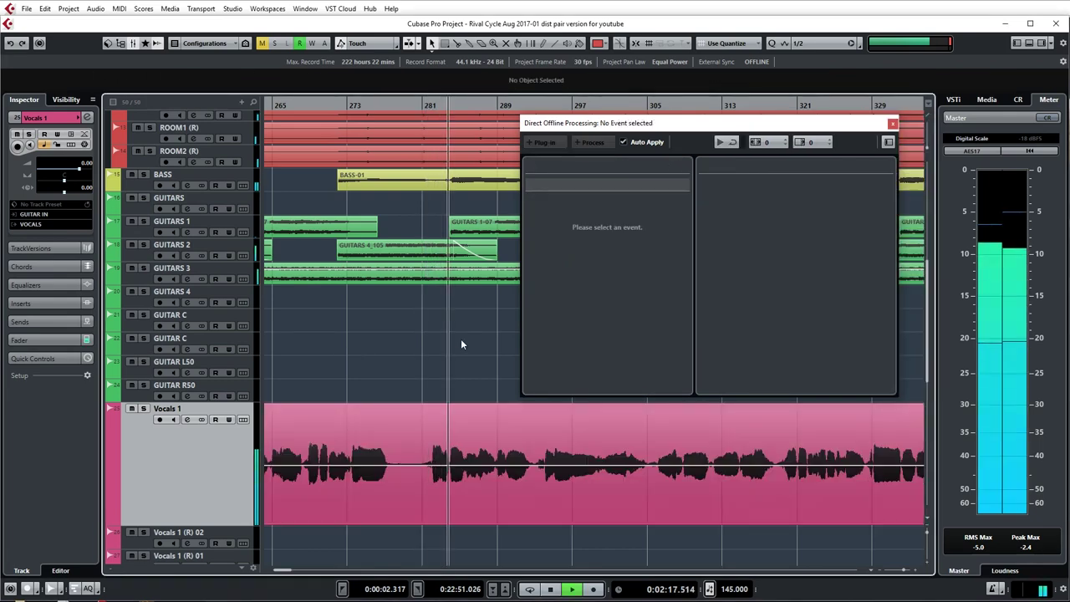
click(892, 123)
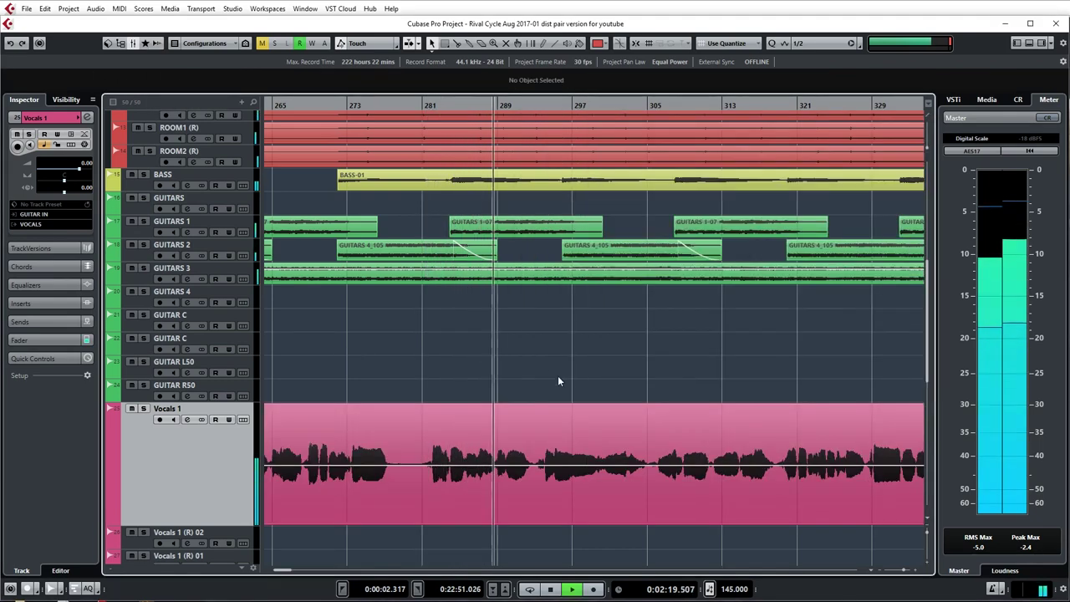
scroll(581, 347, down, 4)
key(space)
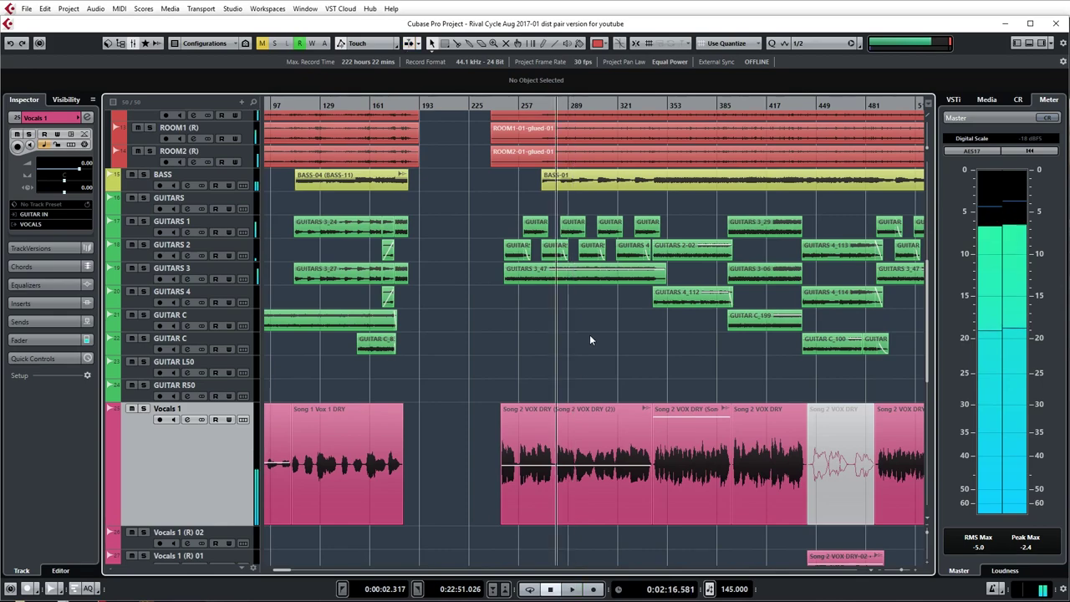
Step: Render the first song 2 vocal event in place as separate events with Channel Settings, 24 Bit resolution and muted source events
click(587, 462)
ctrl+scroll(596, 408, up, 2)
scroll(601, 376, down, 4)
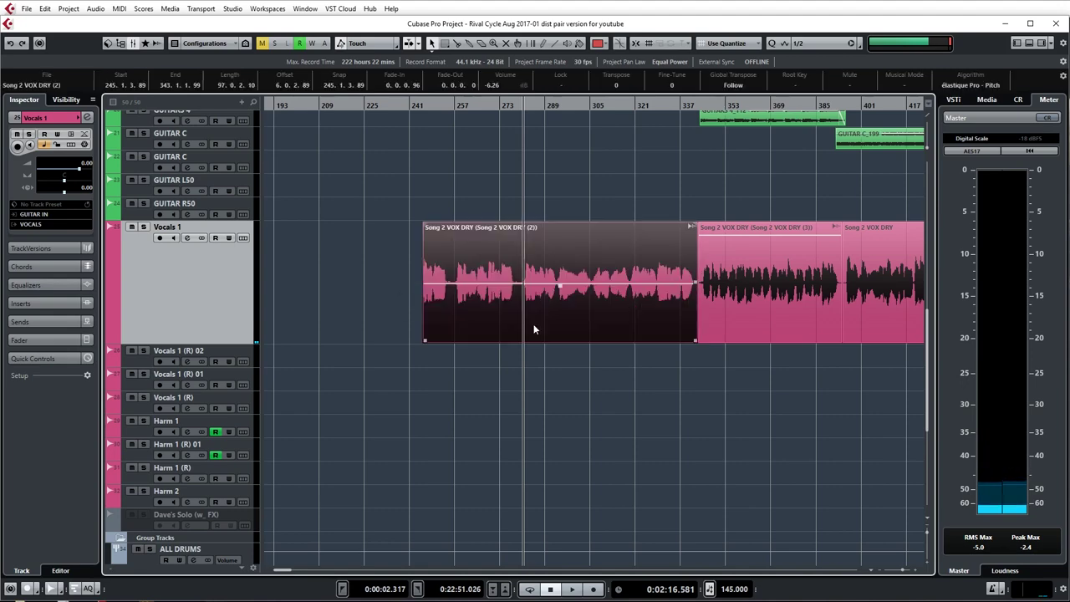
drag(348, 293, 586, 333)
right_click(608, 293)
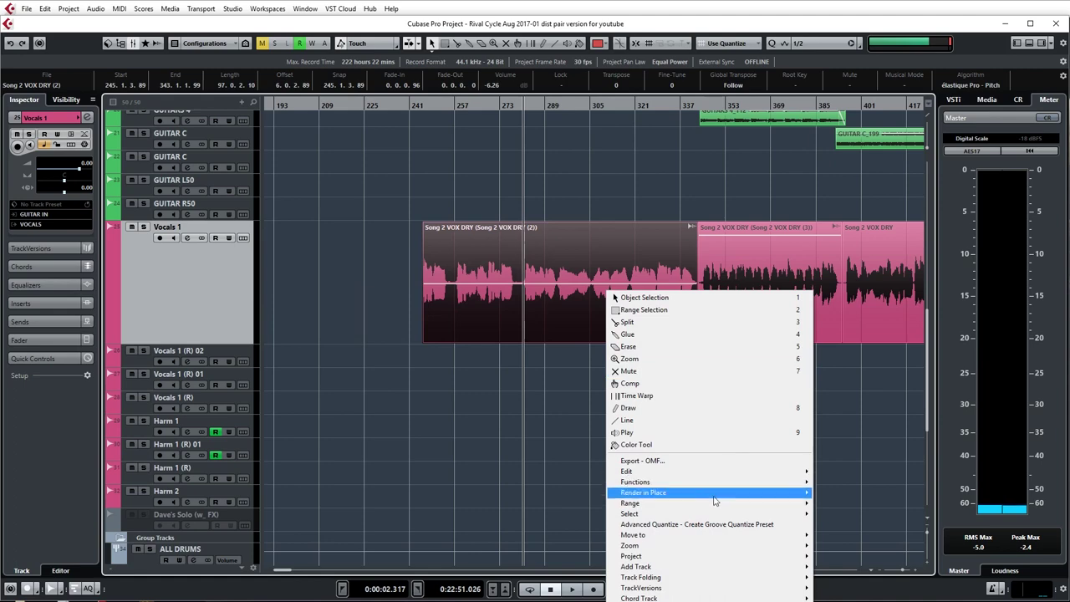
mouse_move(786, 493)
click(866, 507)
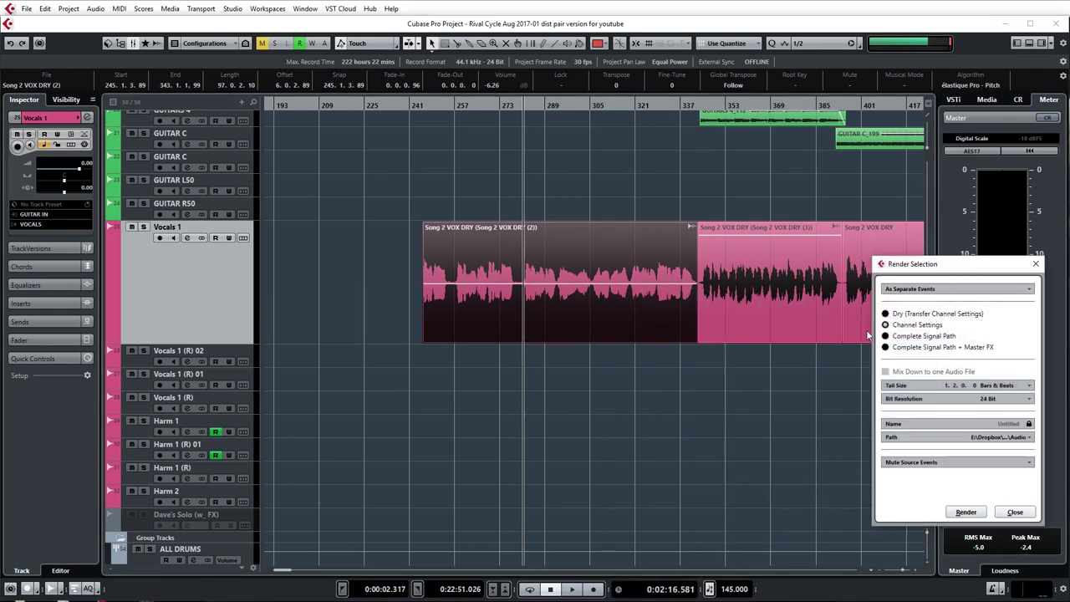
drag(935, 267, 757, 235)
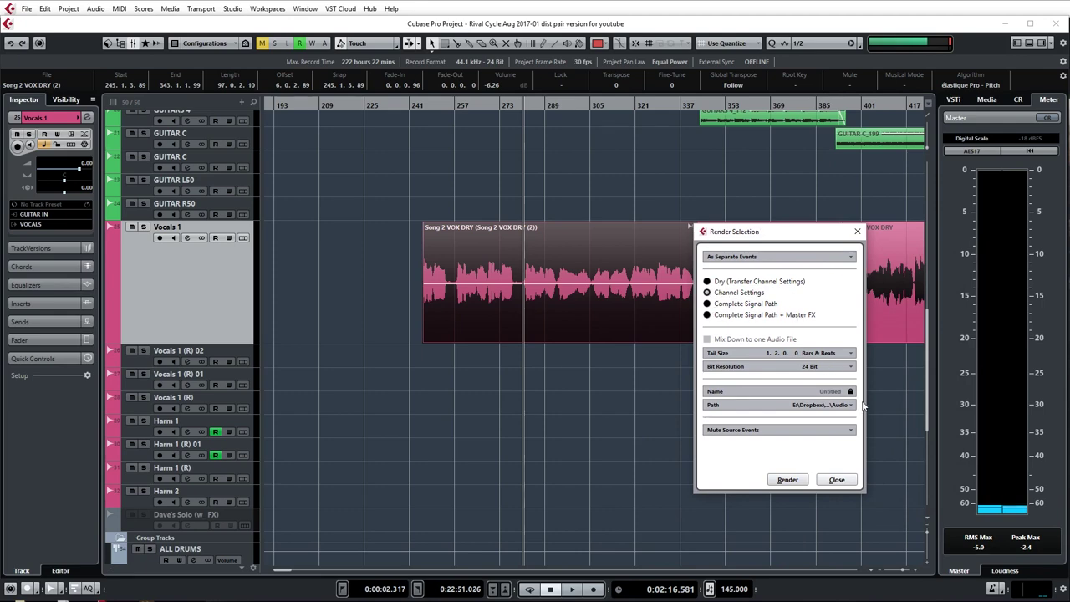
click(785, 480)
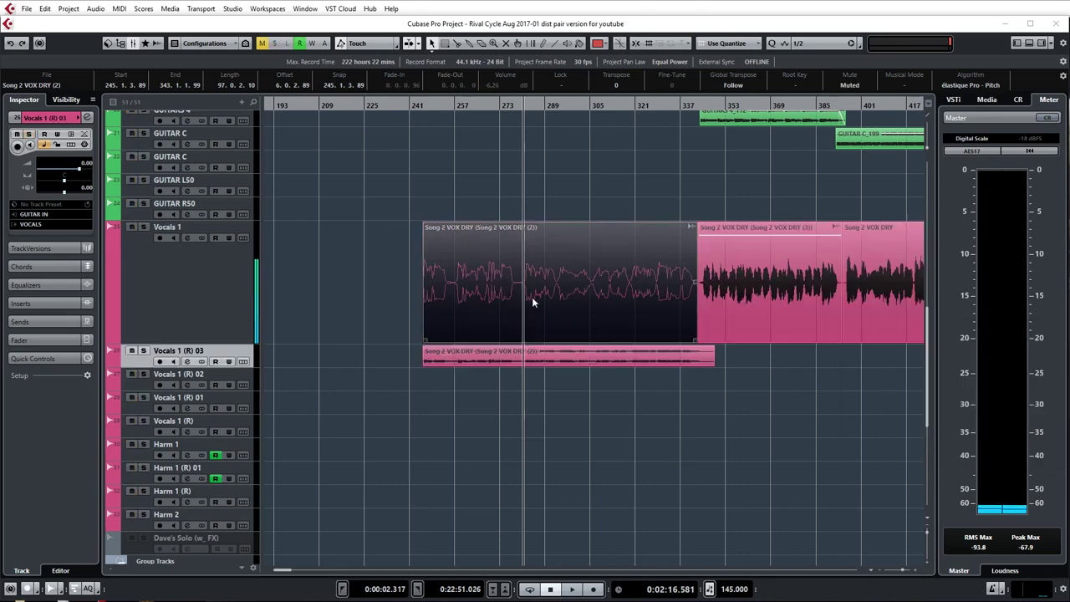
Step: Move the muted source event to GUITAR R50, and put the rendered event, trimmed to the source's end, on Vocals 1
drag(553, 289, 553, 209)
click(670, 354)
drag(710, 365, 698, 364)
drag(664, 356, 664, 321)
click(182, 296)
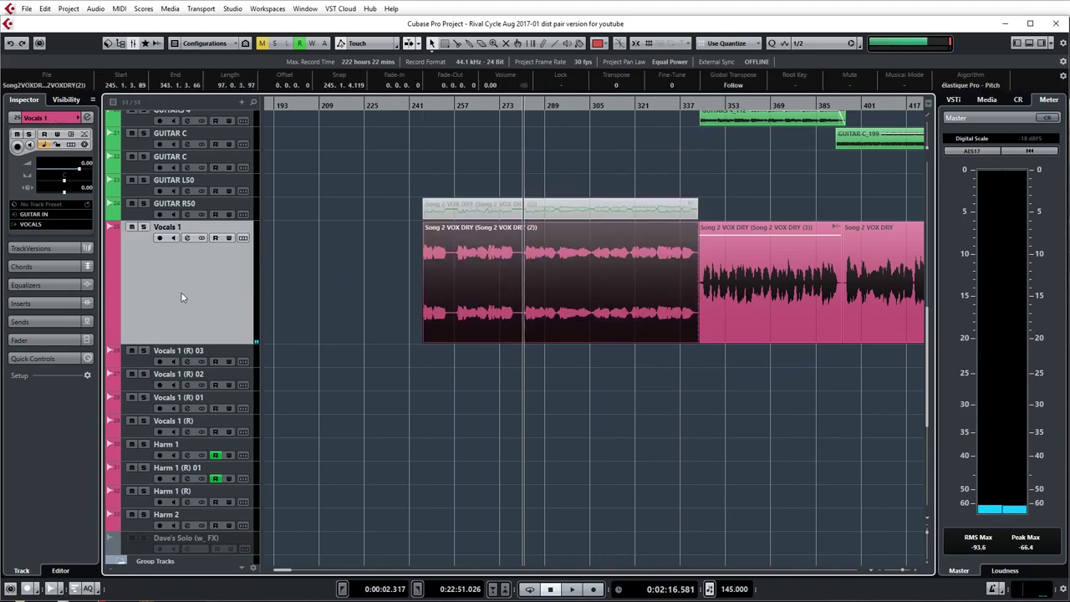
Step: Set the playback position to bar 281 and add the D16 Group Repeater to the rendered vocal event's offline processing
drag(518, 106, 508, 139)
key(F7)
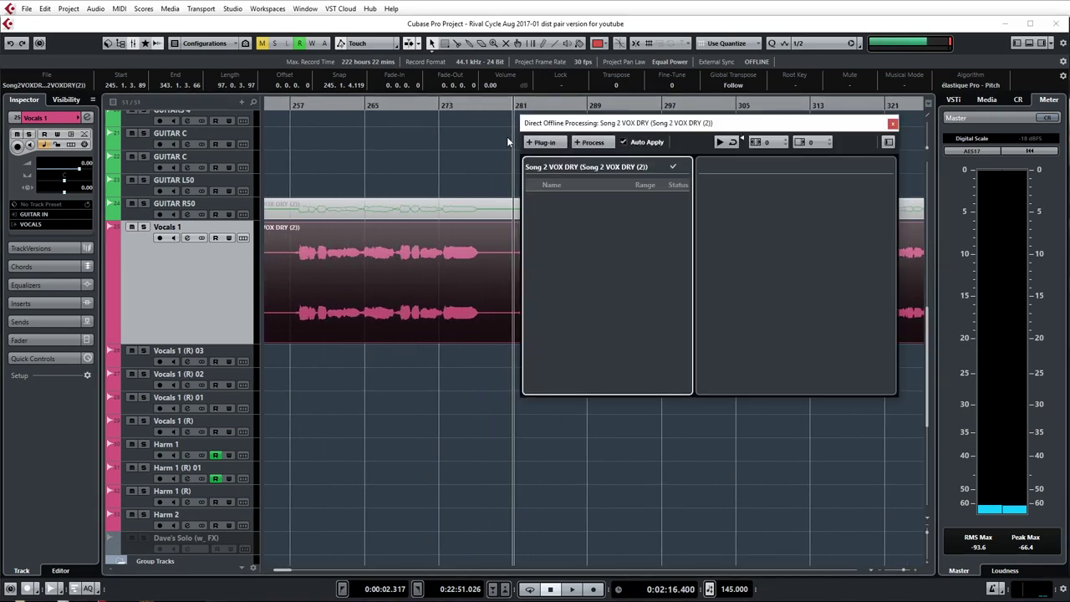
click(543, 143)
text(repe)
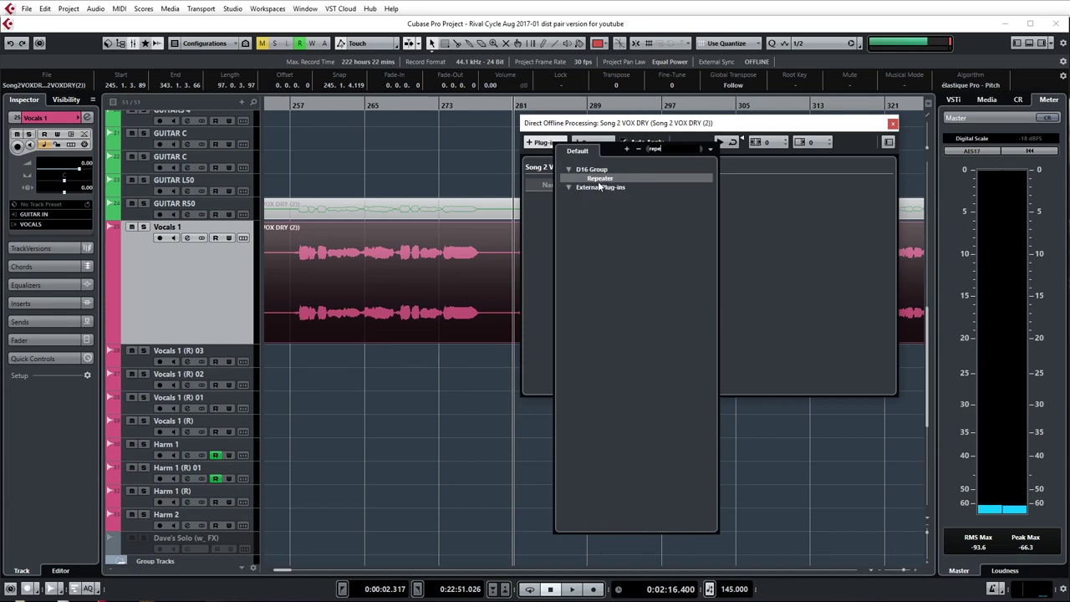
click(599, 182)
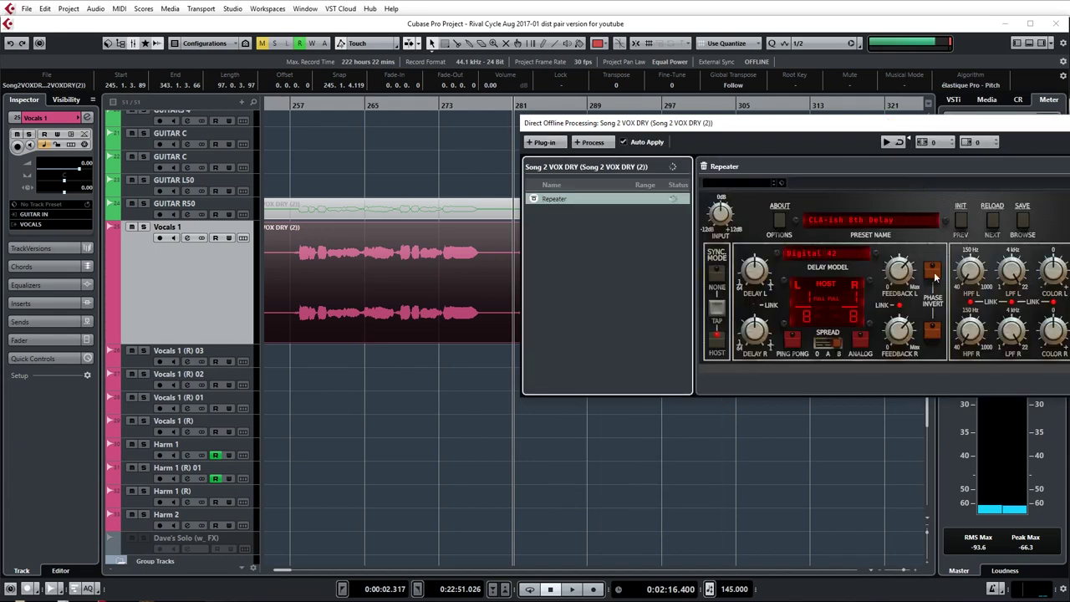
drag(767, 130, 959, 165)
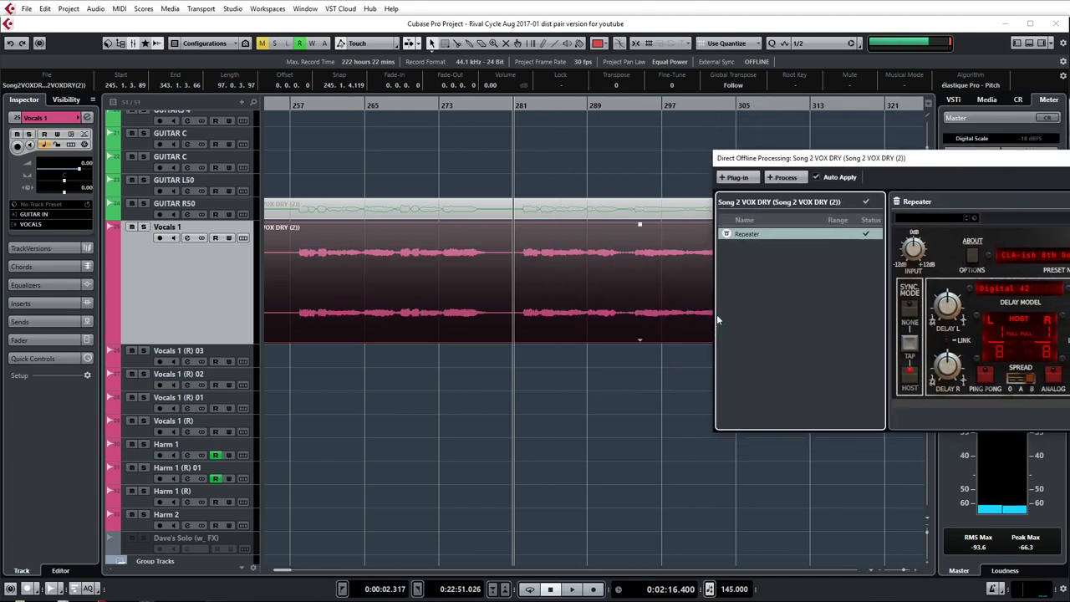
Step: Inspect the processed vocal waveform and play from bar 281 with Vocals 1 soloed to audition the Repeater delay
scroll(586, 356, up, 6)
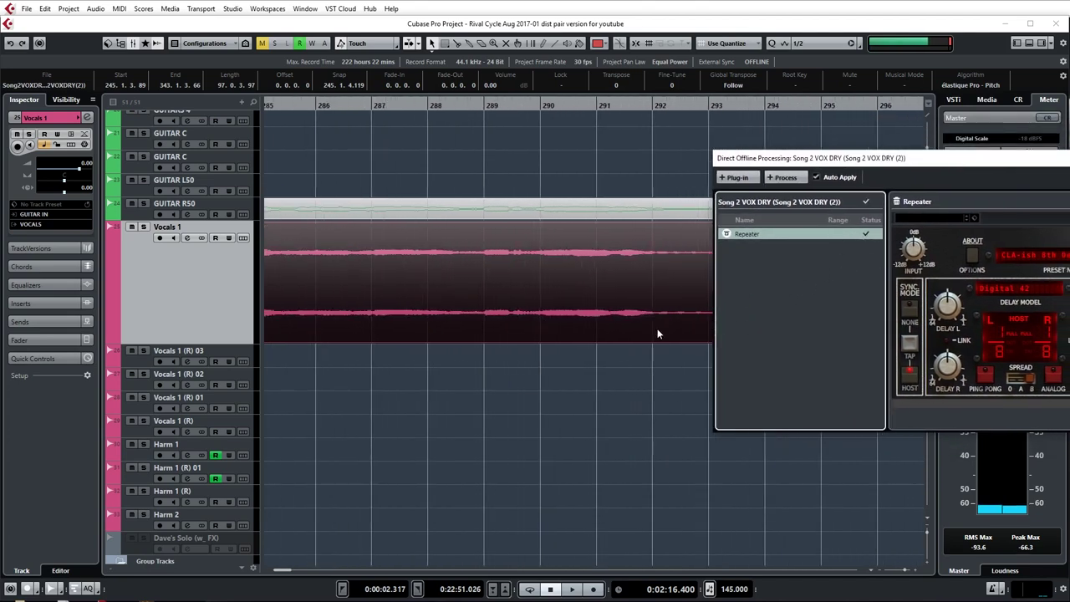
scroll(511, 327, up, 5)
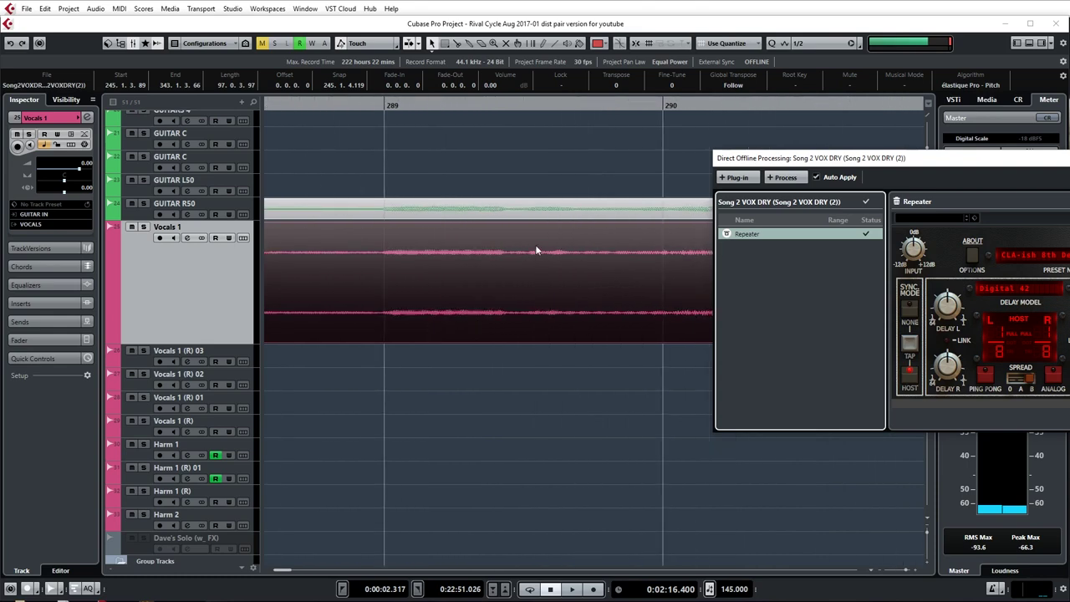
scroll(558, 306, down, 9)
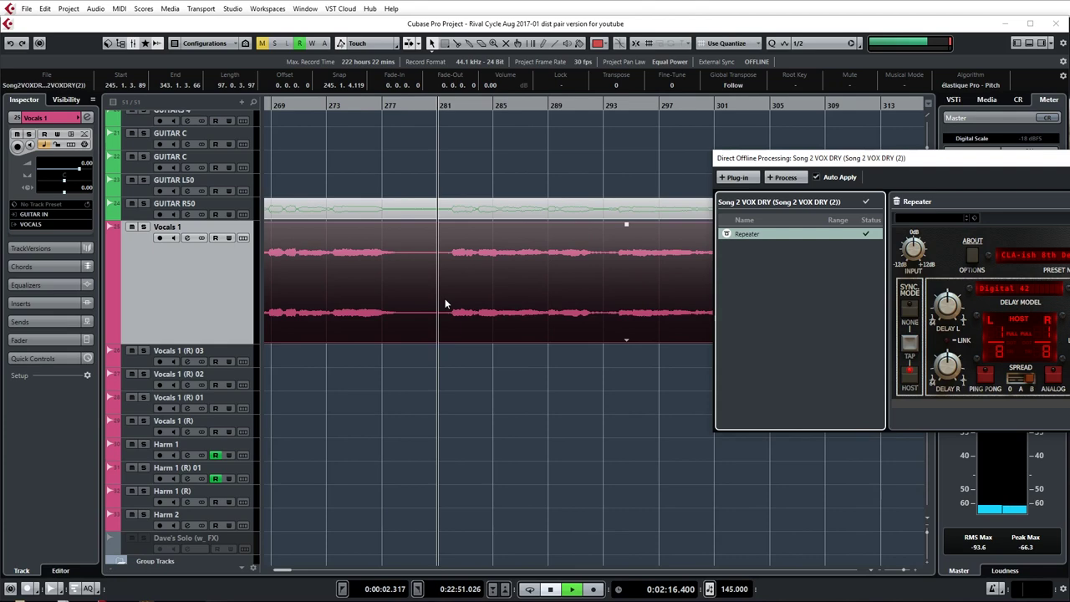
key(s)
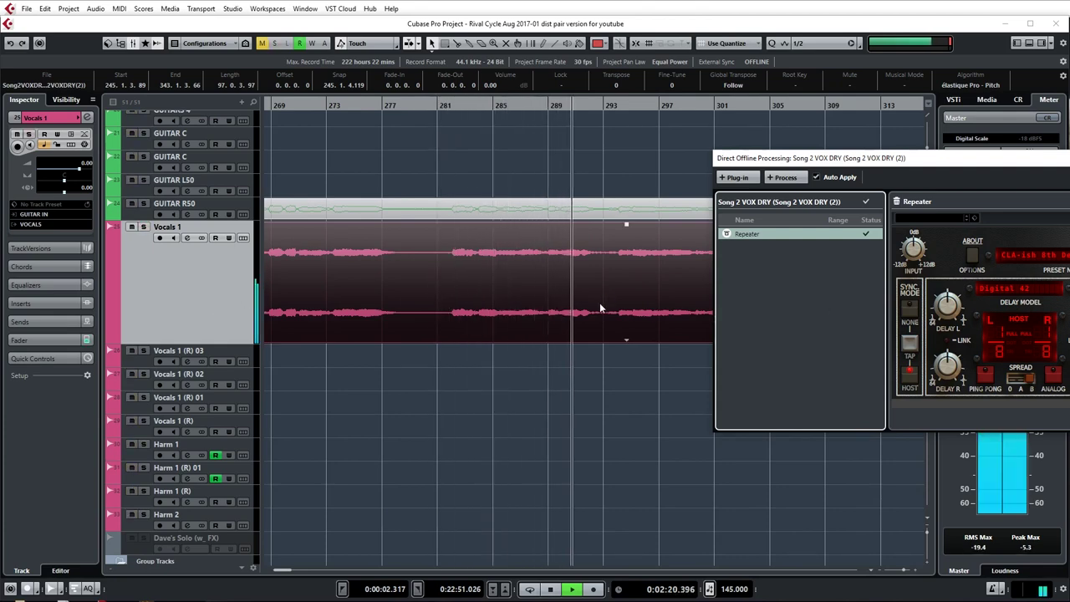
scroll(570, 314, down, 5)
scroll(490, 312, up, 3)
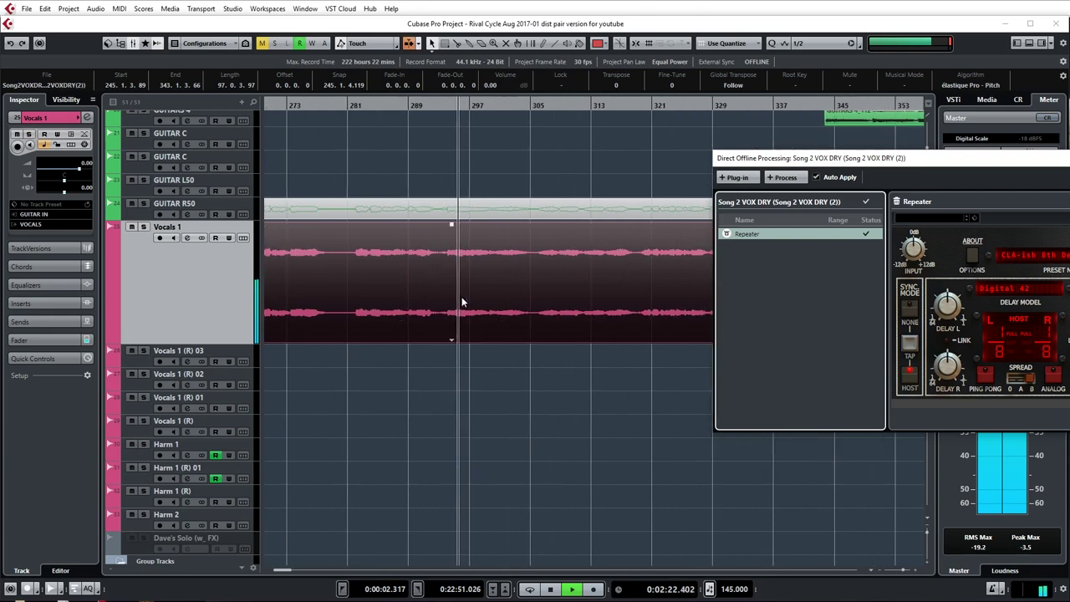
Step: Play the rendered vocal event from bar 281 twice to audition the Repeater delay against its waveform
scroll(463, 303, down, 3)
key(space)
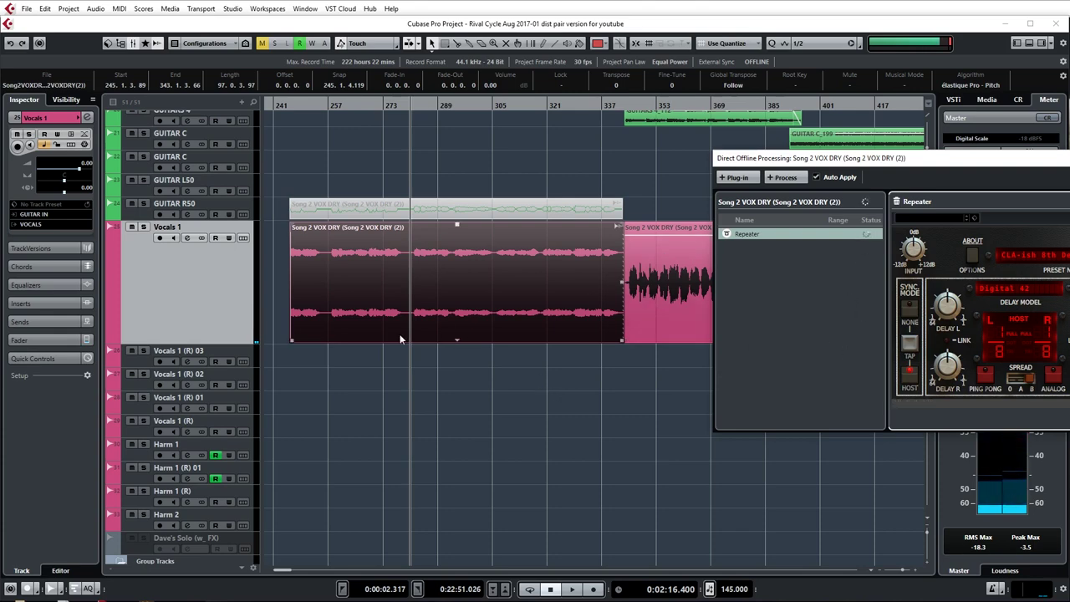
scroll(398, 326, up, 3)
key(space)
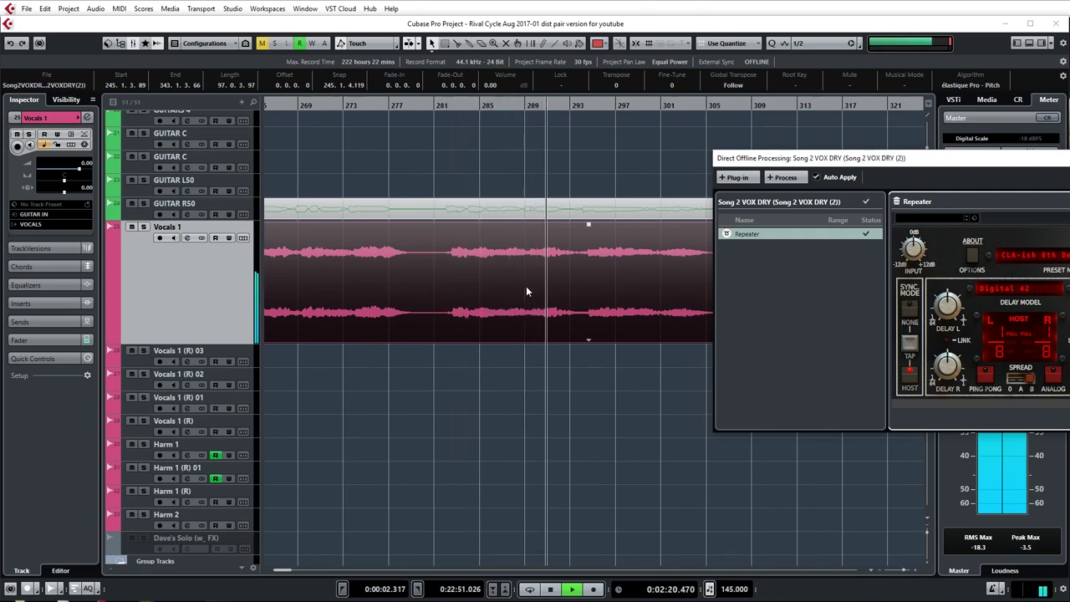
key(space)
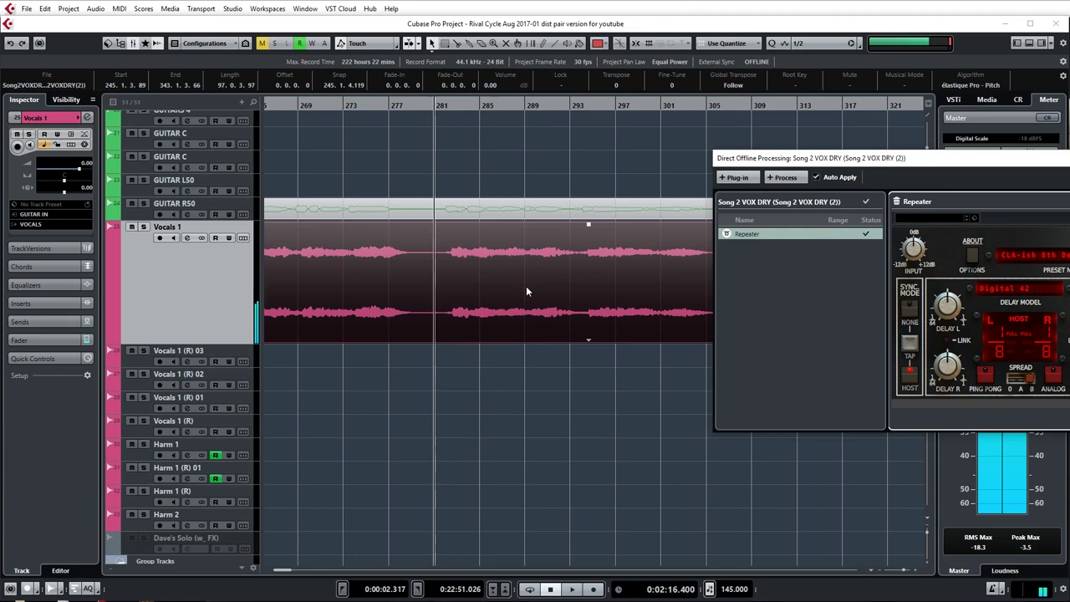
Step: Remove the Repeater from the rendered vocal's offline processing and undo the render in place to restore the original Vocals 1 event
right_click(749, 231)
click(800, 260)
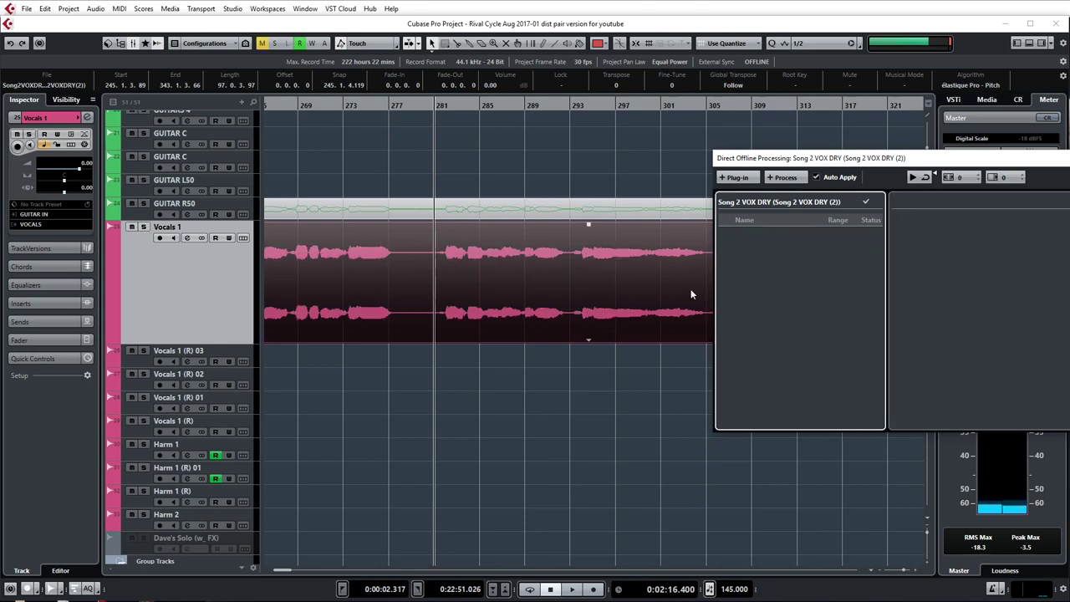
click(468, 255)
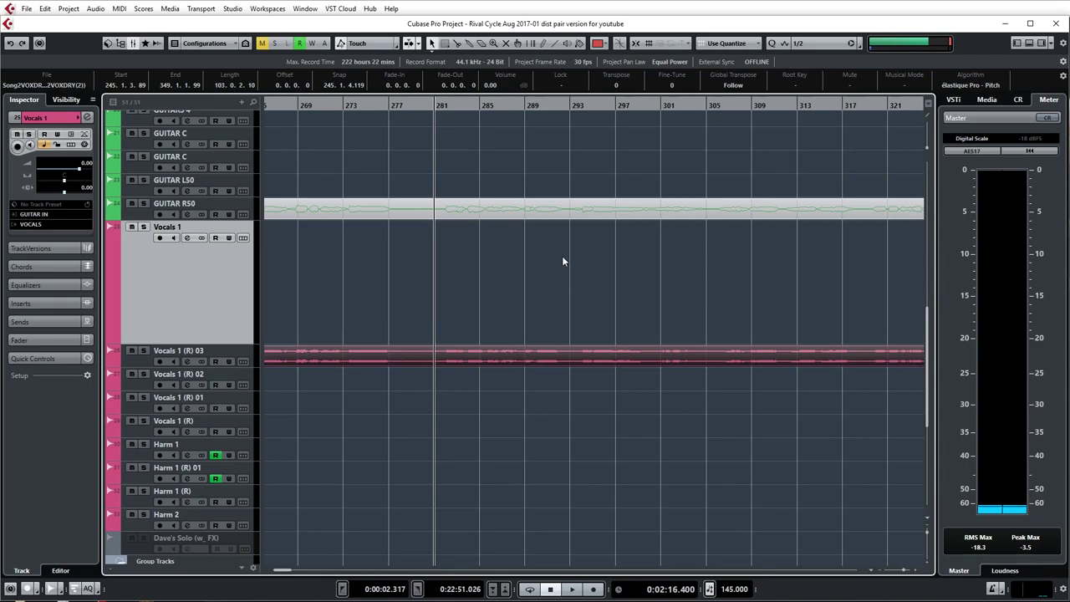
key(ctrl+z)
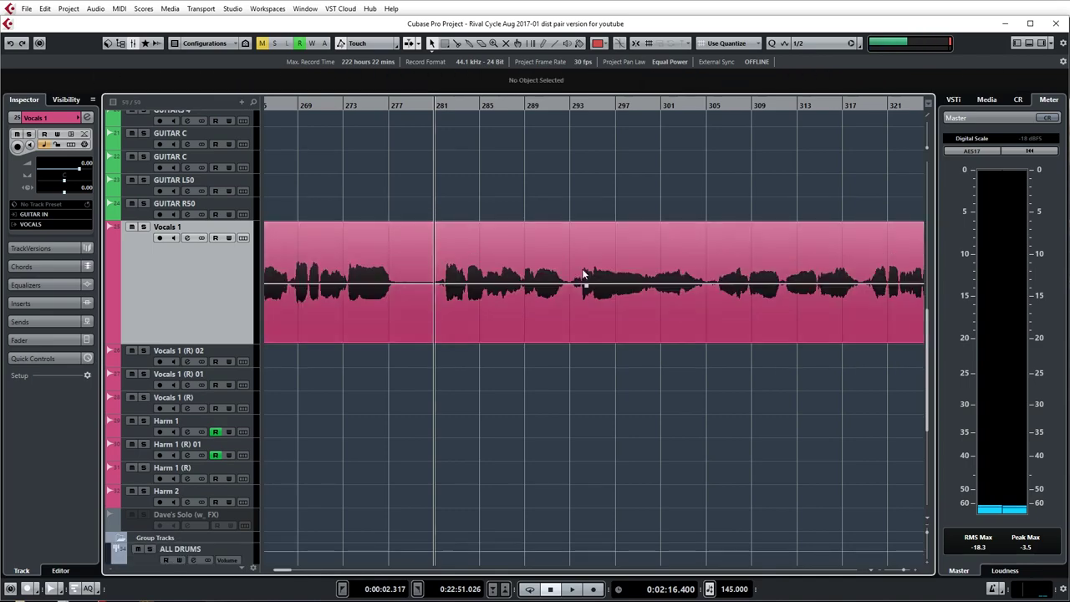
Step: Set the playback position near bar 444, at the muted Song 2 VOX DRY section, and start playback
scroll(582, 284, down, 8)
scroll(448, 351, up, 4)
scroll(451, 351, down, 2)
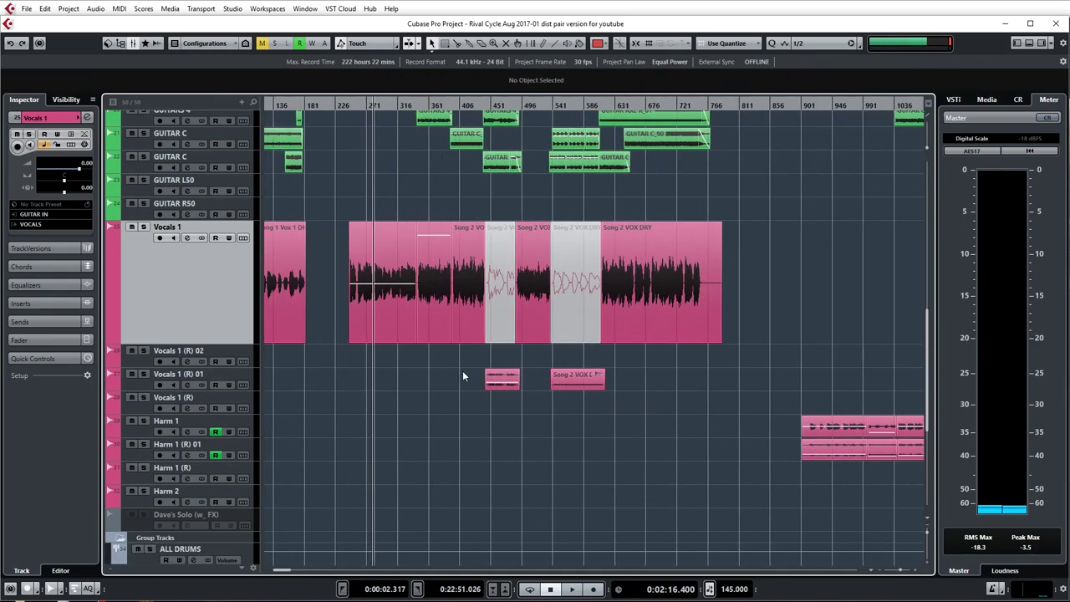
scroll(493, 419, up, 4)
mouse_move(456, 107)
mouse_down()
mouse_move(475, 107)
mouse_move(458, 107)
mouse_up()
scroll(517, 227, up, 3)
scroll(519, 225, down, 3)
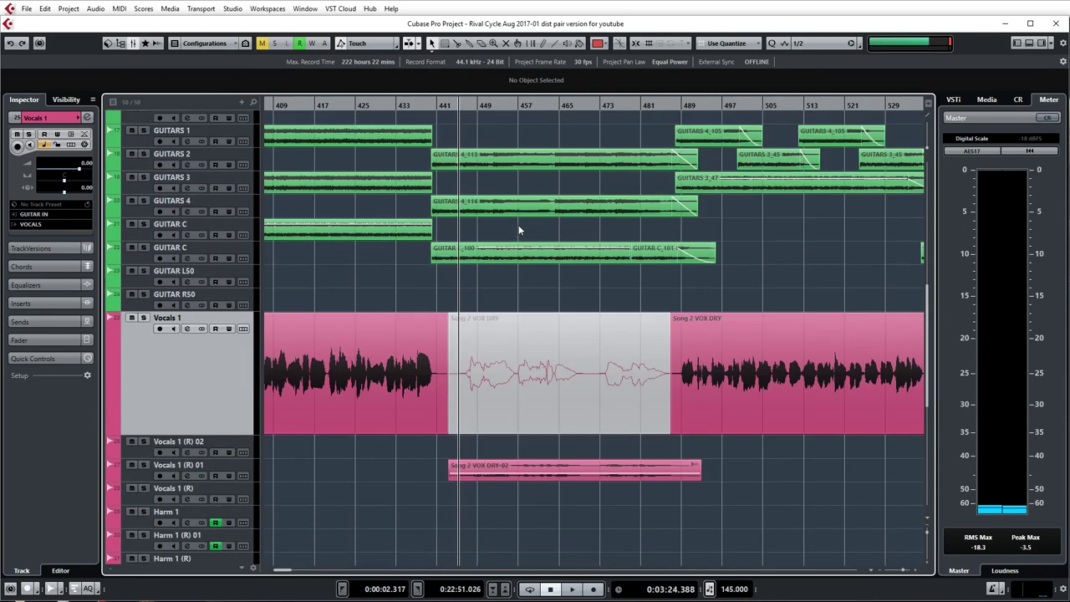
scroll(522, 226, down, 3)
key(space)
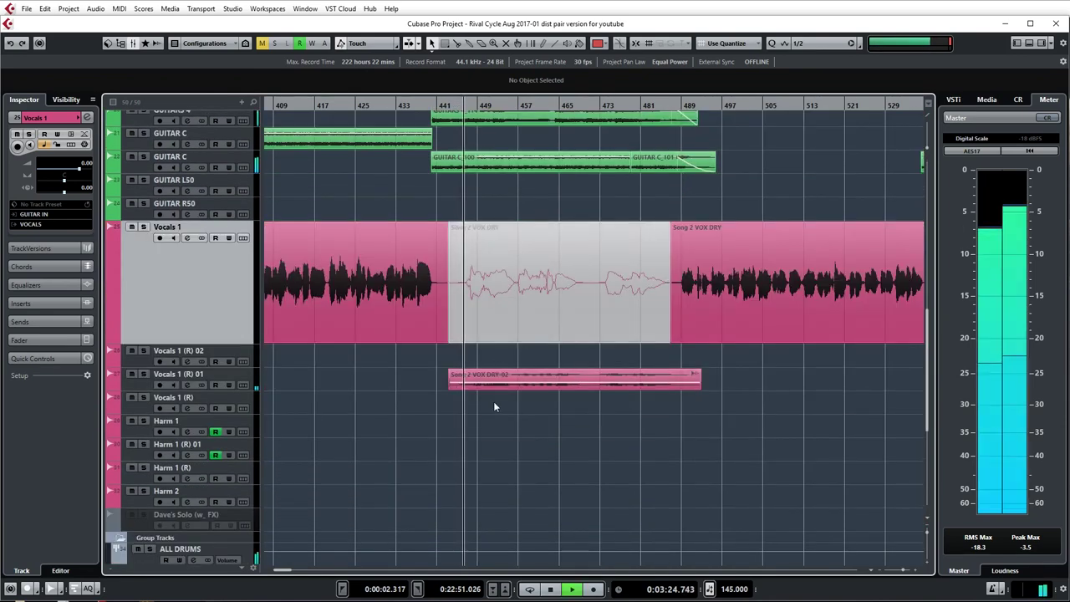
Step: Solo Vocals 1 (R) 01 briefly to hear the rendered Song 2 VOX DRY-02 event, unsolo it and stop playback
scroll(466, 407, up, 1)
click(570, 390)
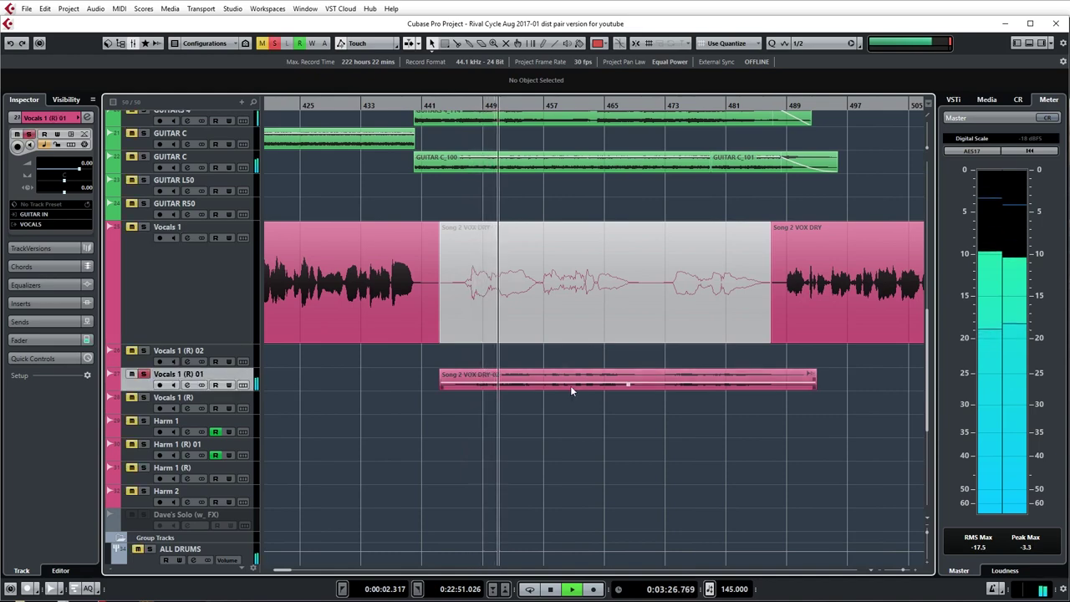
key(g)
key(g)
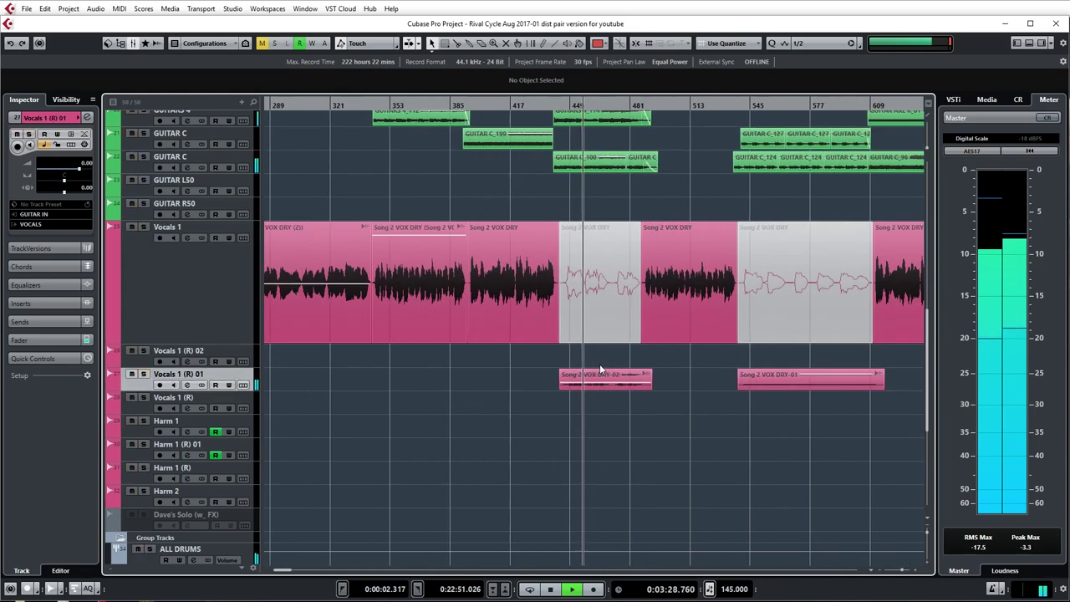
key(space)
key(h)
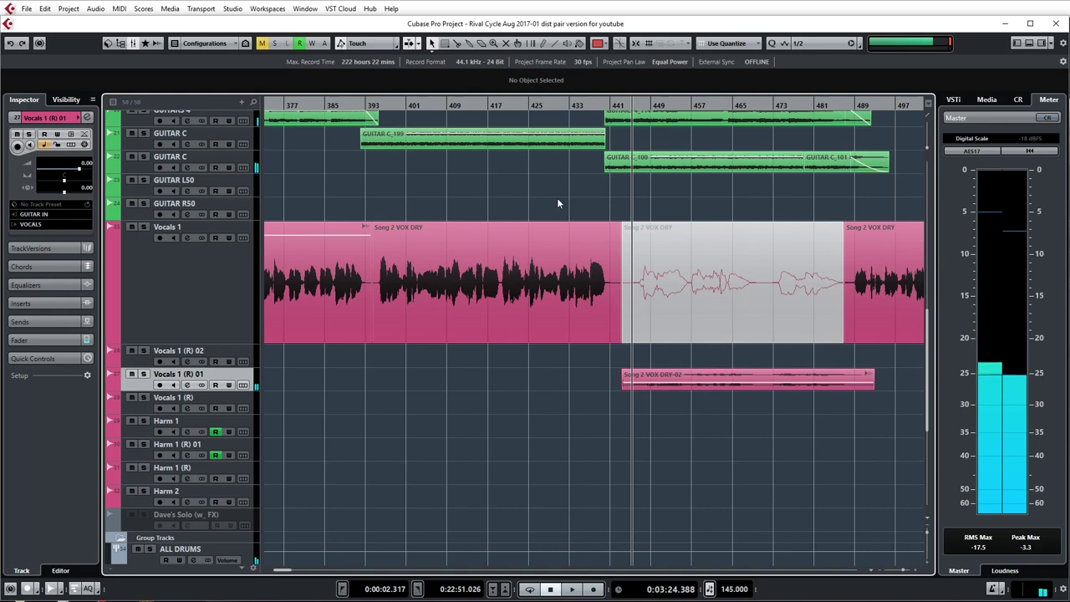
Step: Set the playback position to 0:03:18.000 and examine the guitar tracks and the rendered vocal event on Vocals 1 (R) 01
click(553, 105)
drag(555, 107, 554, 106)
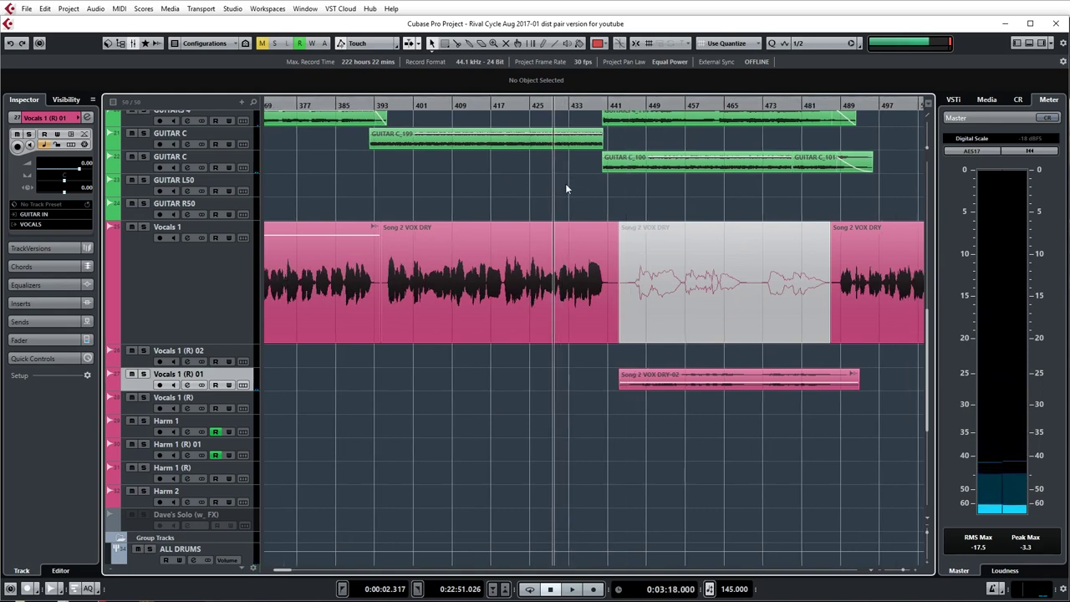
scroll(589, 222, up, 5)
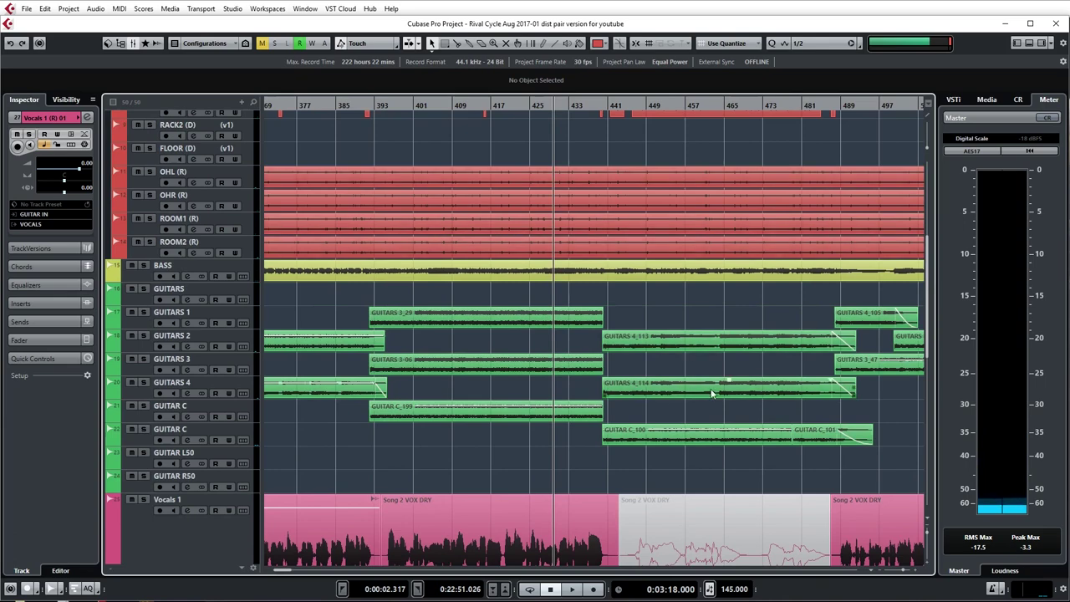
scroll(702, 392, down, 5)
scroll(693, 389, right, 2)
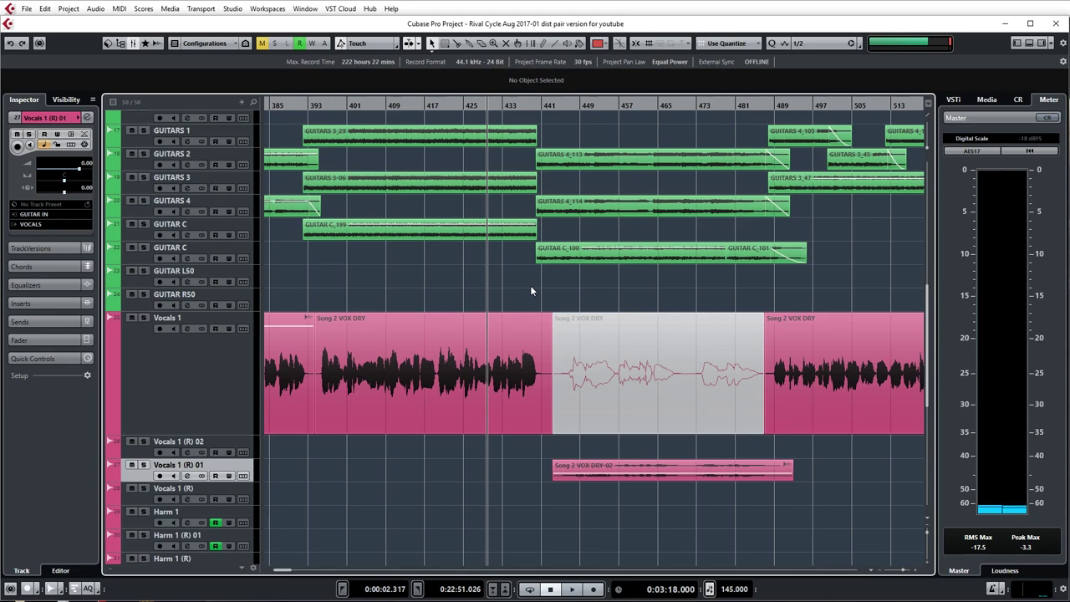
click(560, 474)
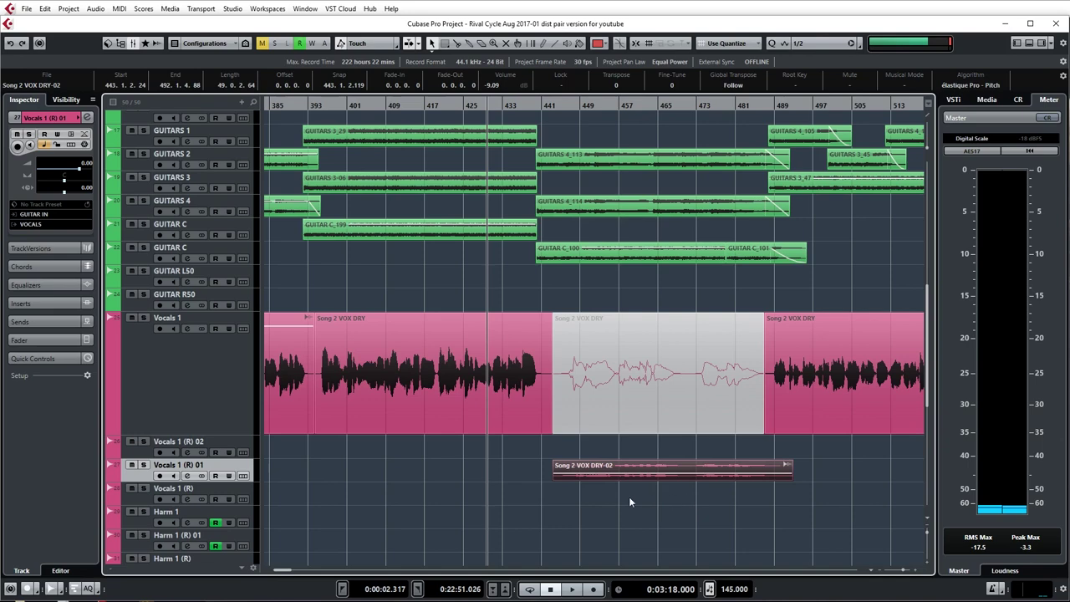
click(523, 285)
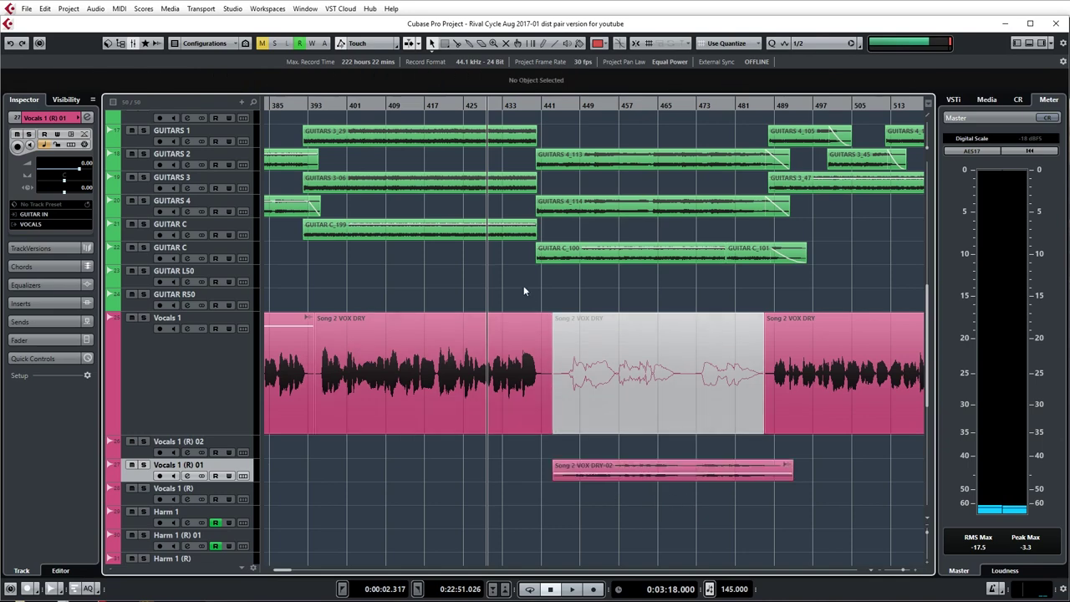
Step: Play the full mix from 0:03:18.000 into the rendered vocal event with auto-scroll turned on
key(space)
scroll(540, 329, up, 2)
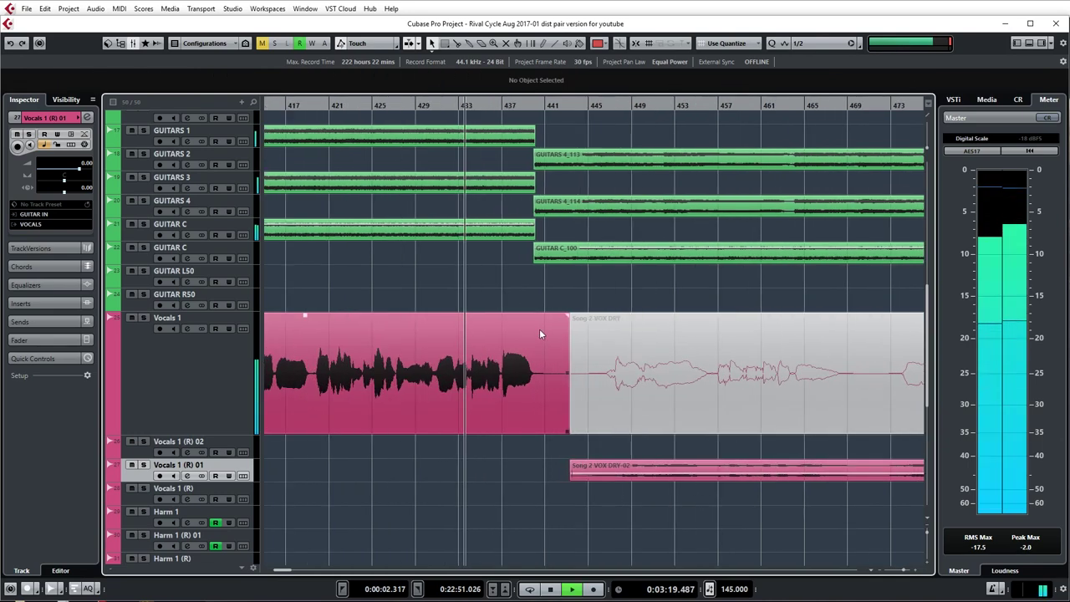
key(f)
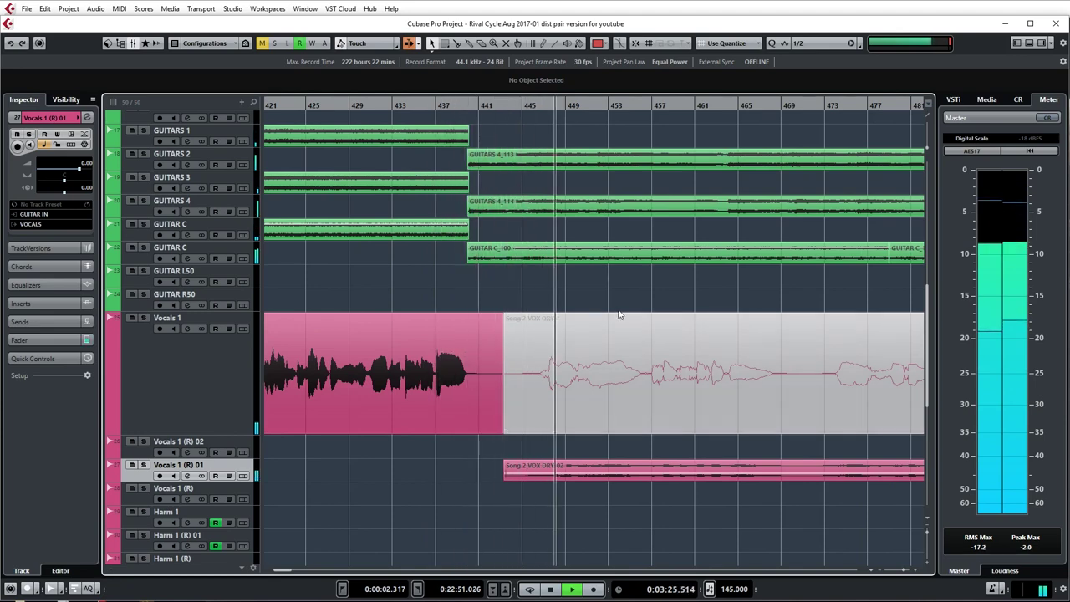
Step: Open Direct Offline Processing for the Song 2 VOX DRY-02 event and reposition its window so the whole CLA Effects Stereo plug-in shows
scroll(619, 316, down, 2)
click(606, 472)
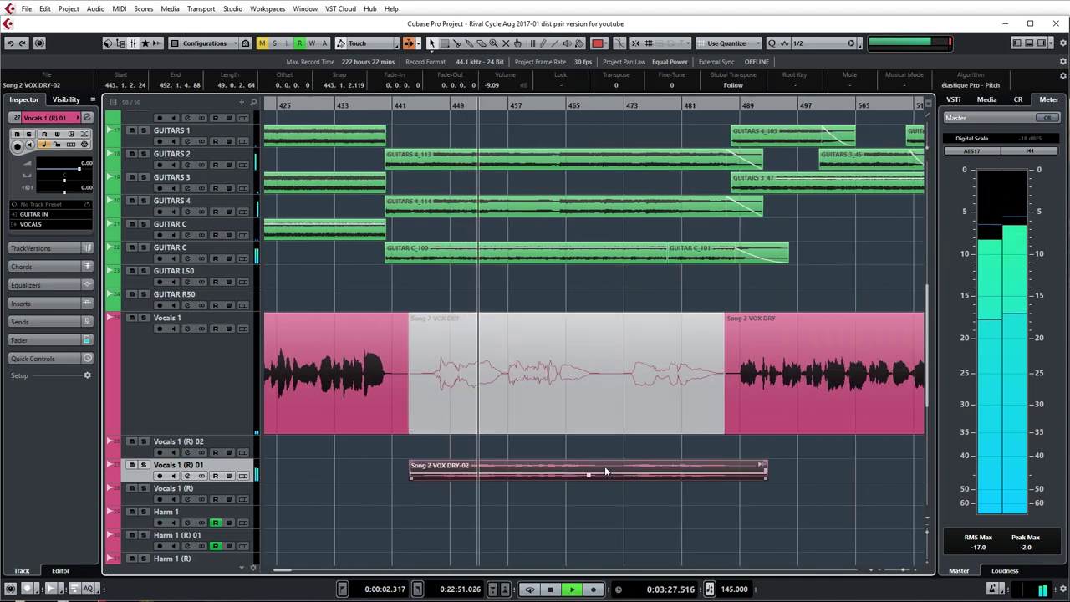
key(F7)
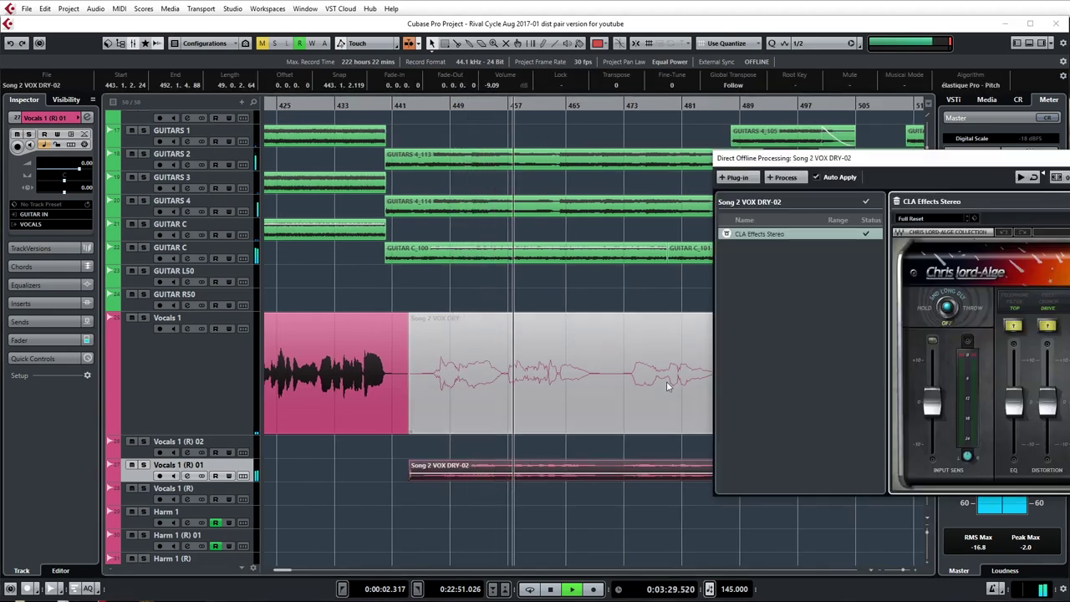
drag(919, 97, 715, 45)
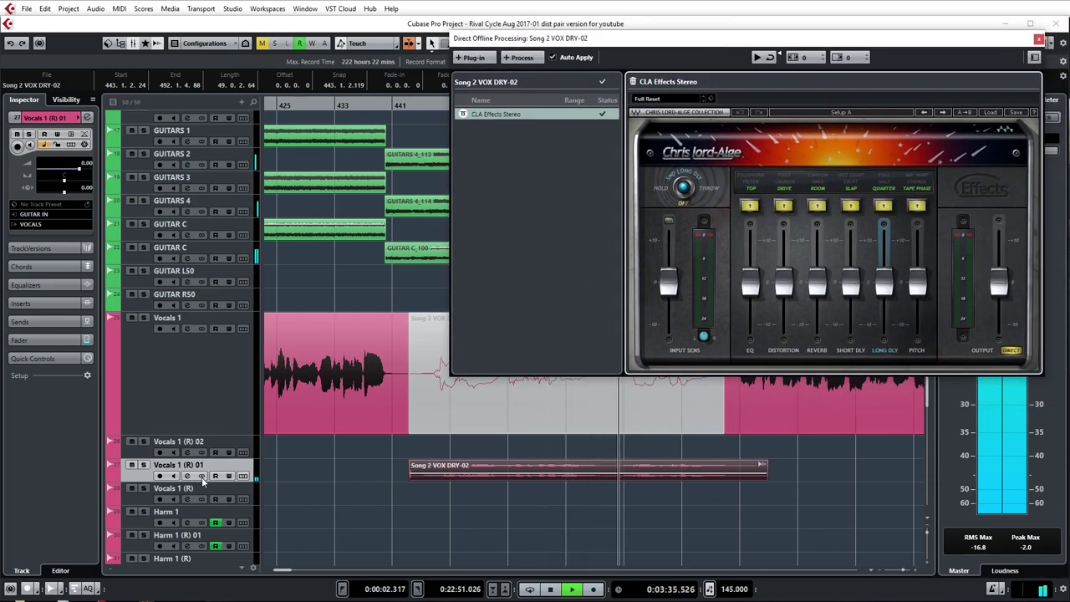
Step: Solo Vocals 1 (R) 01 to audition the CLA effect, stop playback, close the offline processing window and unsolo the track
key(s)
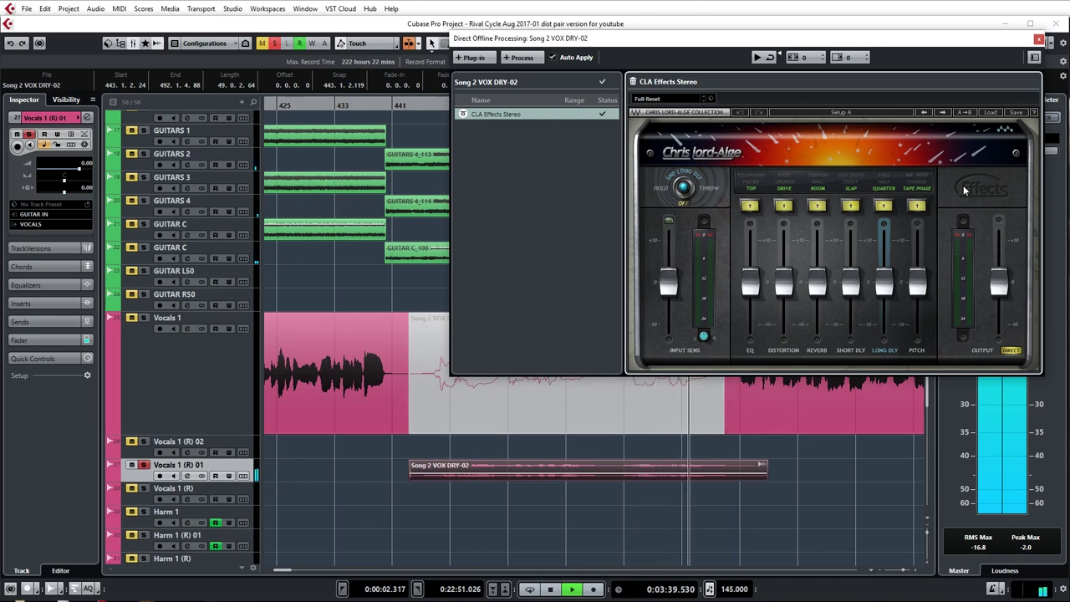
key(space)
click(1039, 38)
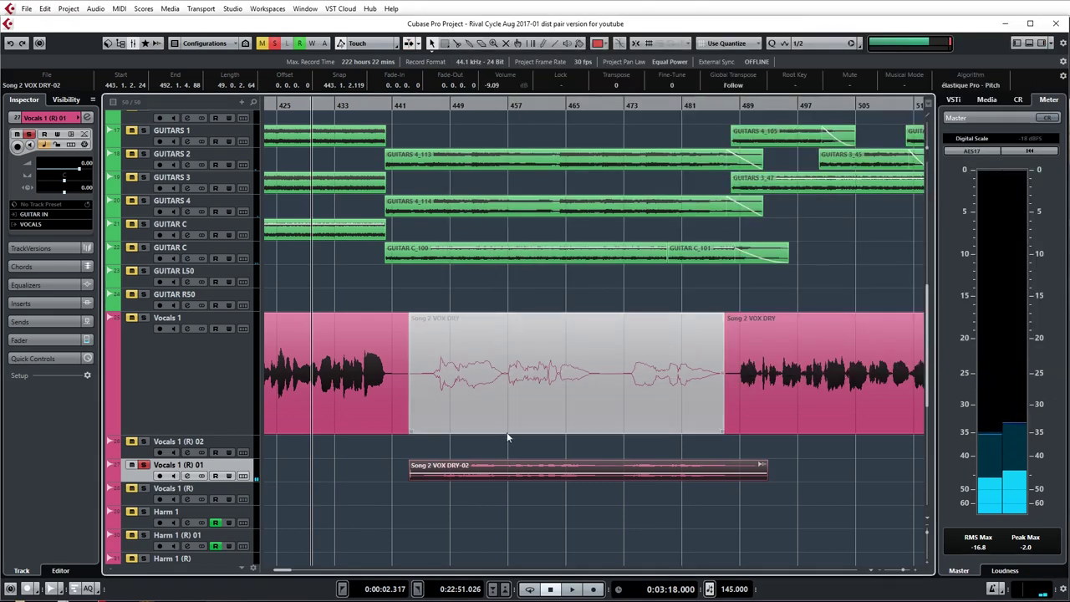
click(144, 465)
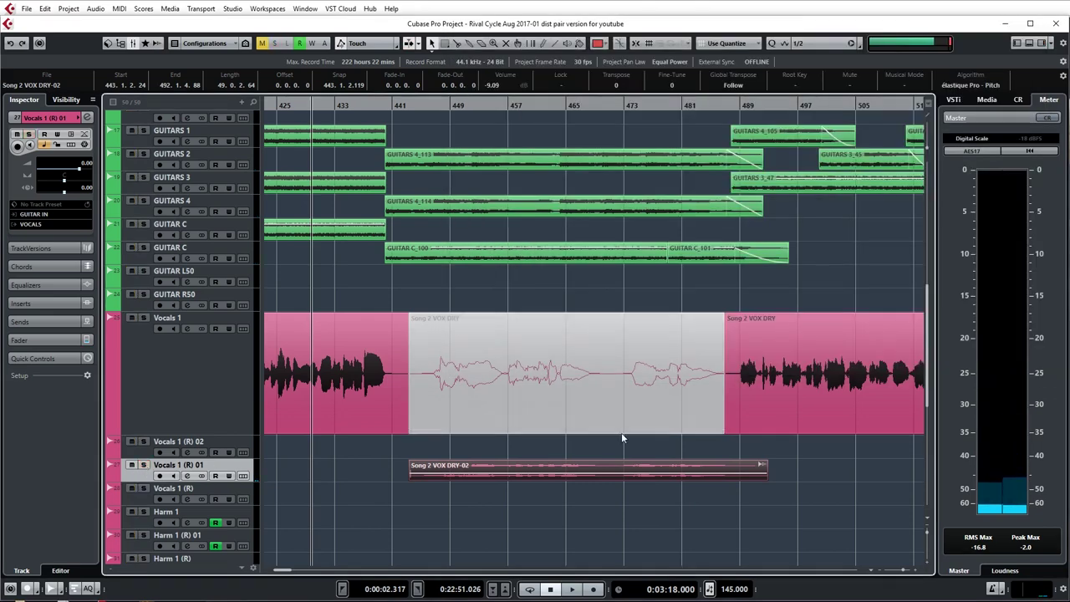
Step: Turn on cycle mode between the locators
scroll(654, 414, down, 2)
scroll(611, 332, up, 2)
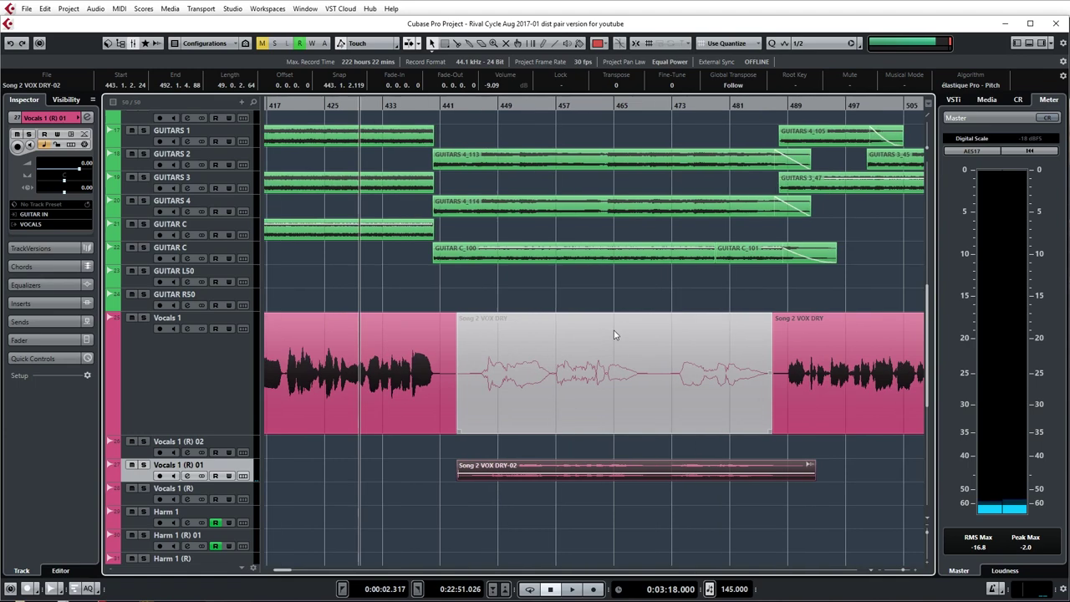
click(574, 101)
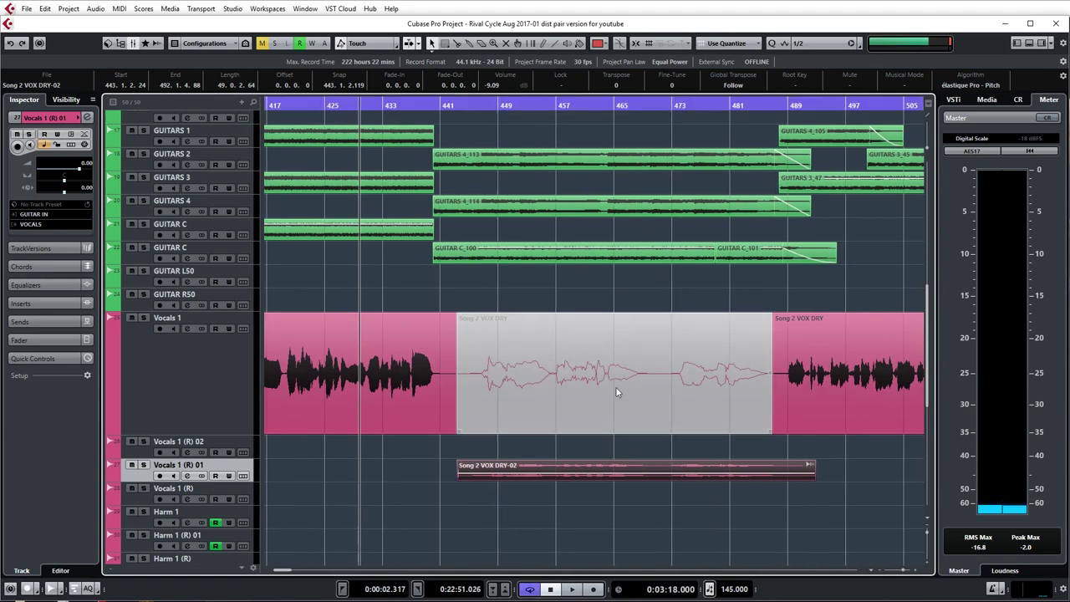
click(616, 392)
Step: Display the Render in Place options for the muted Song 2 VOX DRY event and undo the part added on GUITAR R50
click(599, 300)
right_click(616, 352)
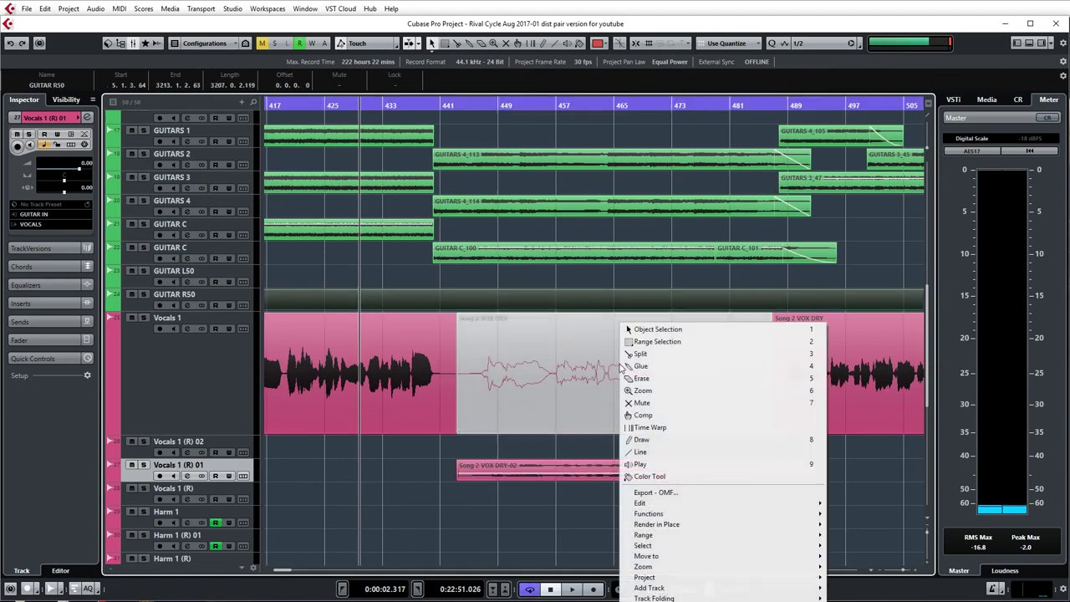
click(556, 388)
right_click(559, 388)
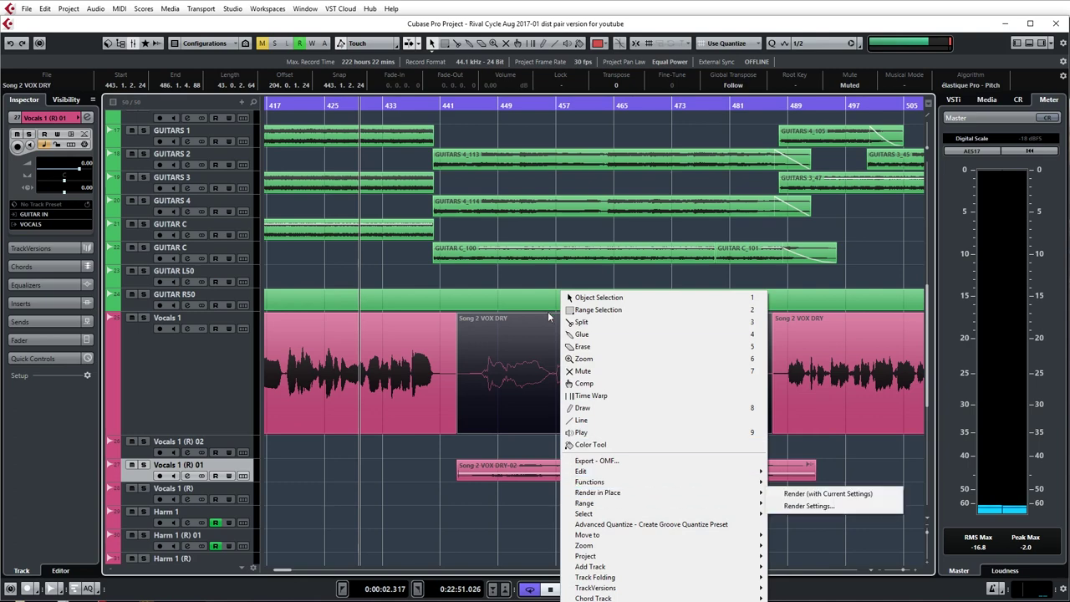
click(553, 290)
key(ctrl+z)
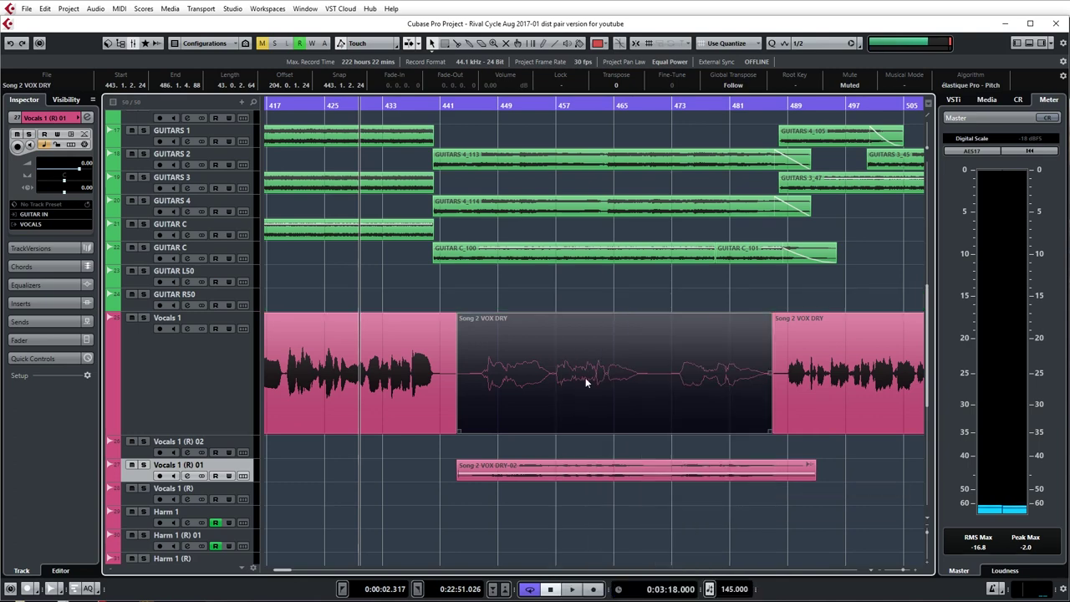
Step: Look through the later songs in the project for another processed event, ending at GUITAR C_201 near bar 1809
click(598, 112)
click(617, 473)
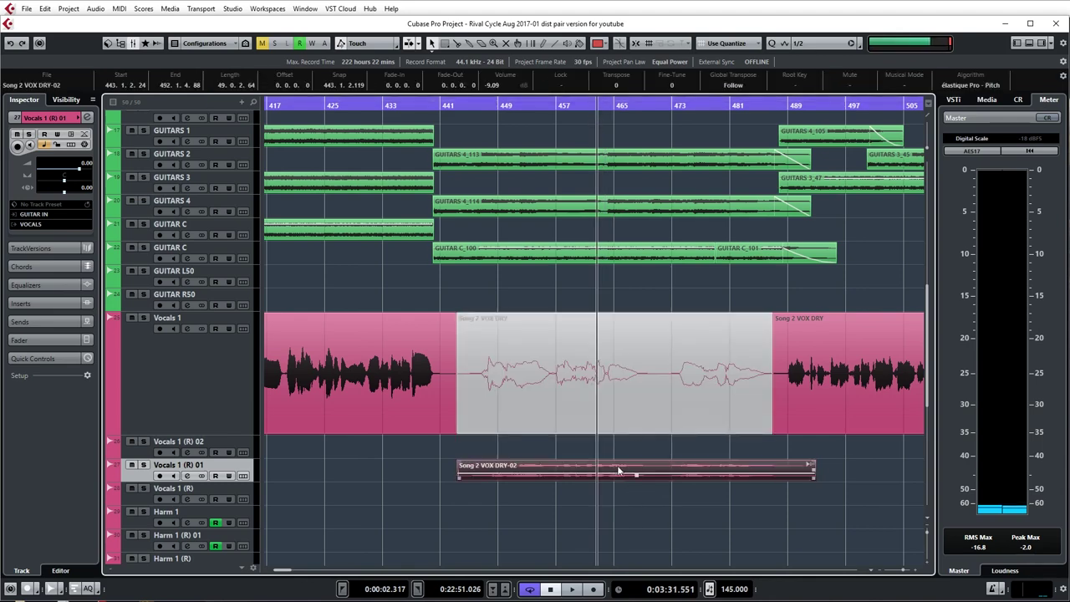
scroll(645, 458, down, 4)
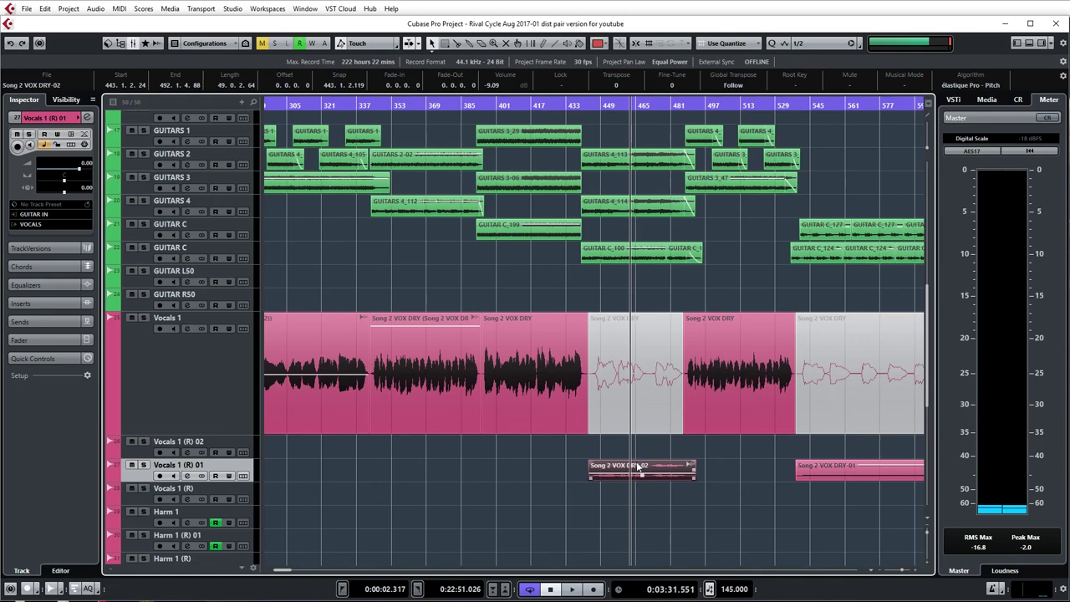
scroll(611, 425, right, 2)
scroll(589, 443, right, 1)
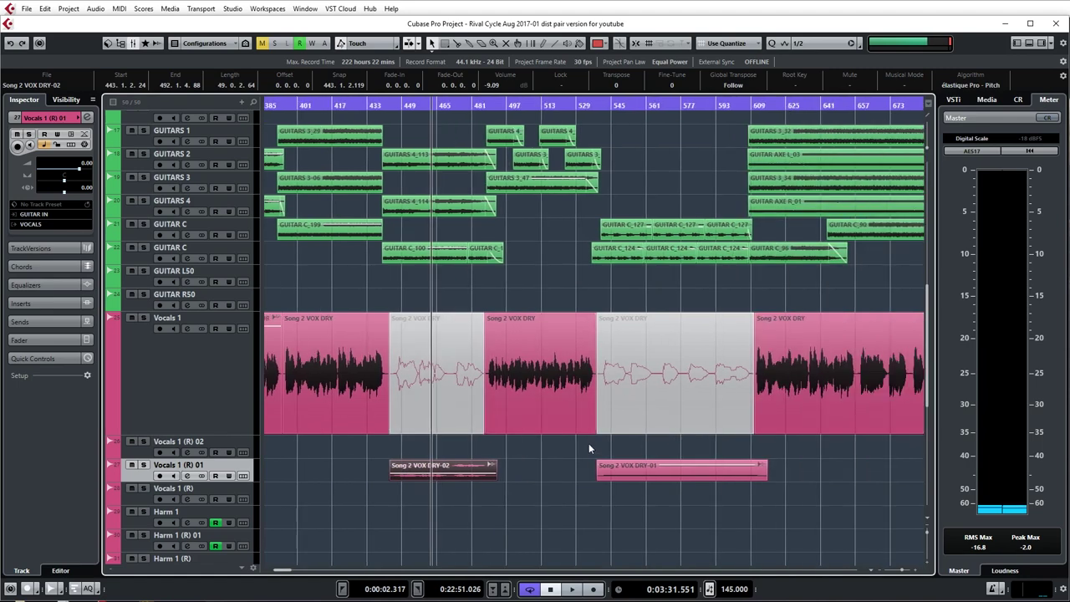
scroll(665, 443, down, 3)
scroll(566, 417, right, 5)
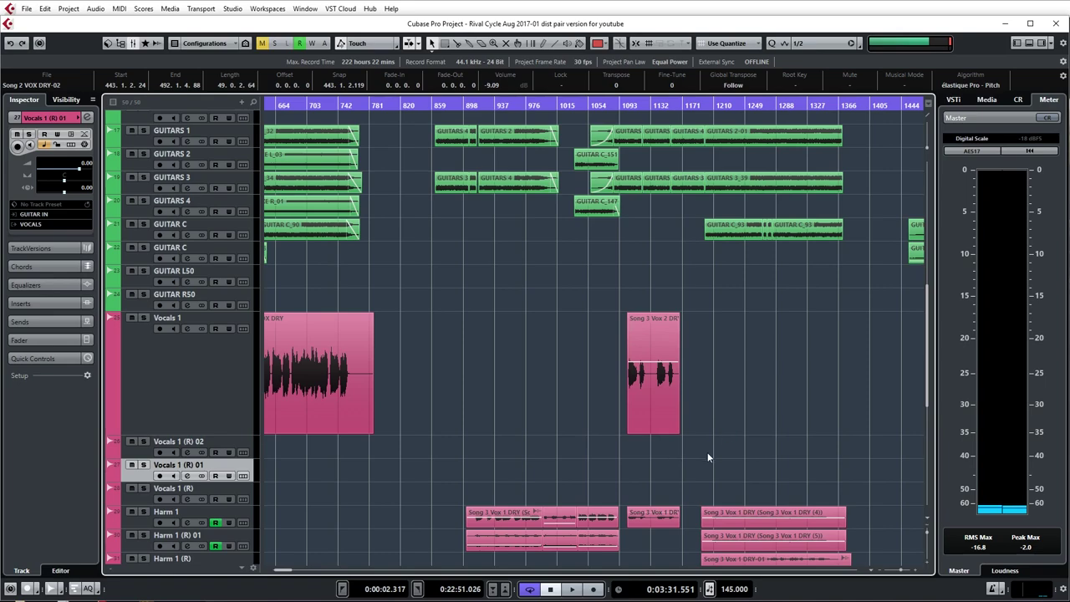
scroll(651, 445, right, 4)
scroll(599, 462, up, 3)
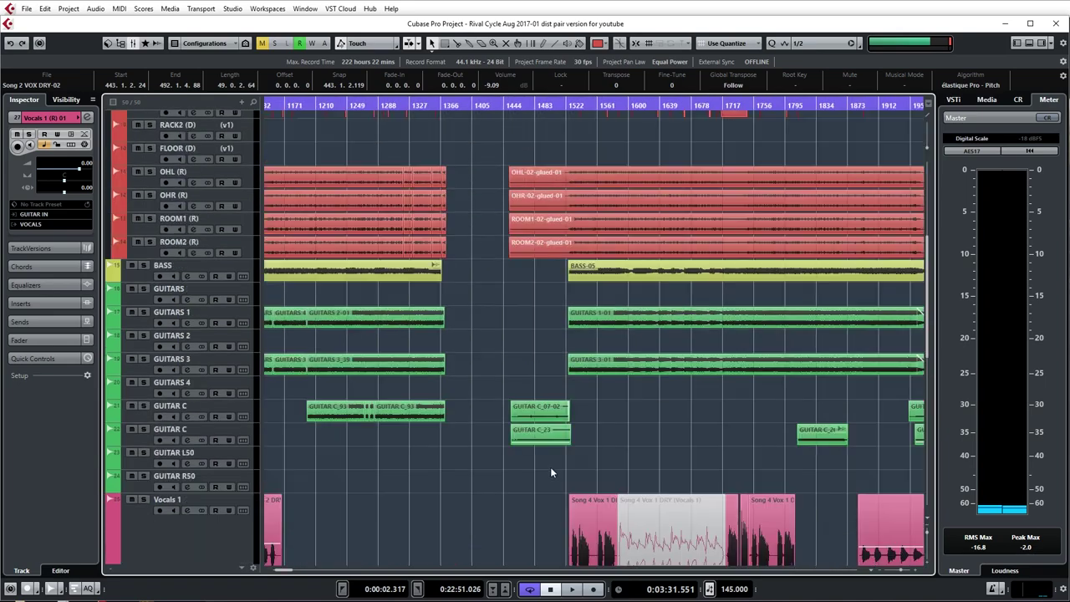
scroll(550, 465, right, 2)
scroll(551, 466, right, 2)
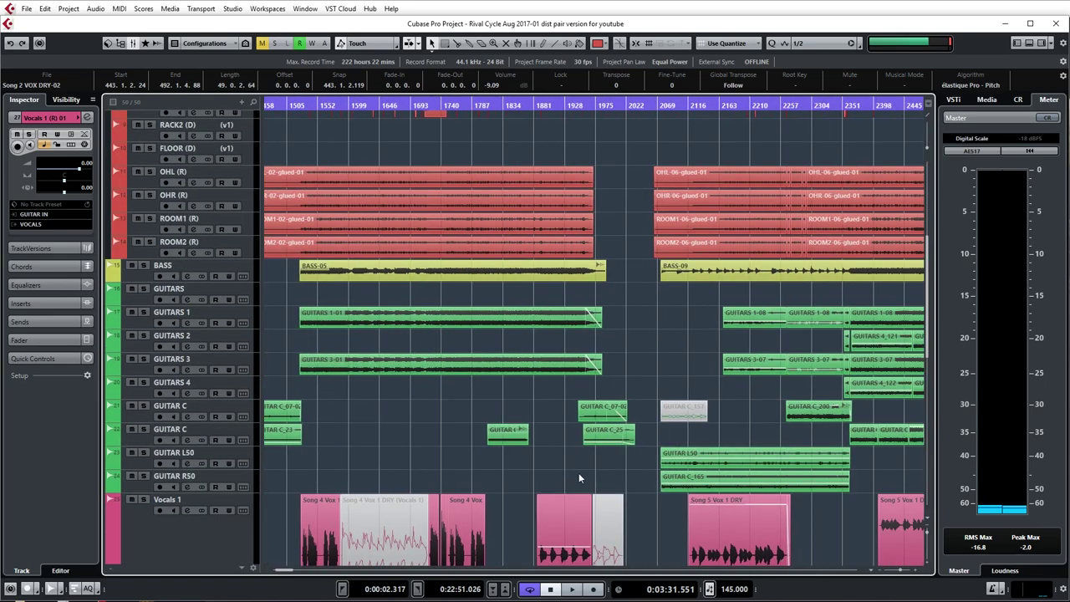
scroll(579, 472, up, 5)
scroll(676, 523, left, 2)
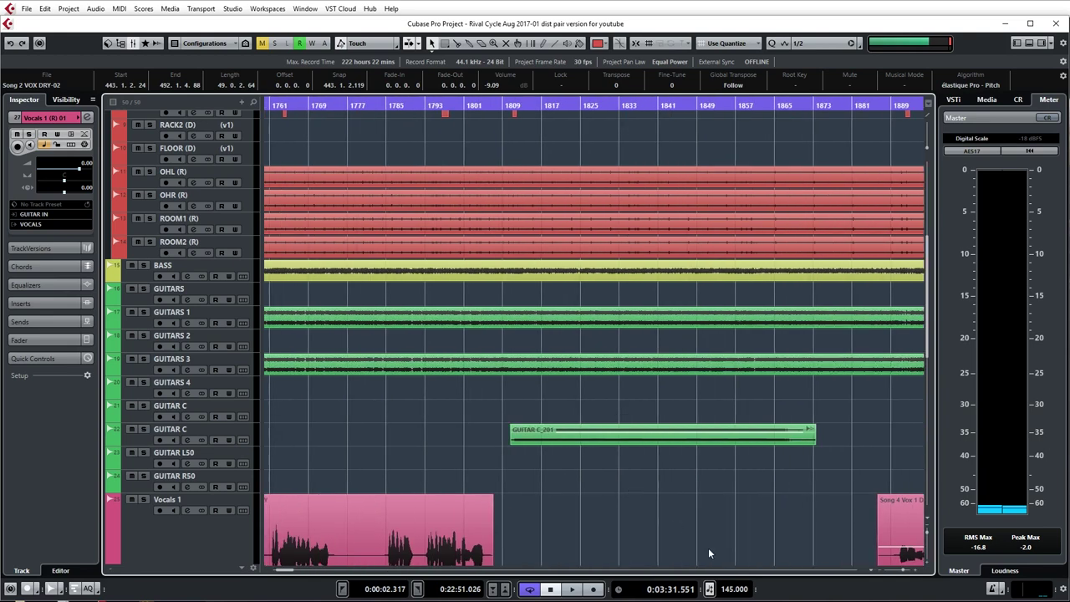
Step: Audition the lower GUITAR C track soloed and in the mix from about bar 1829, leaving it unsoloed and playback stopped
drag(602, 103, 611, 109)
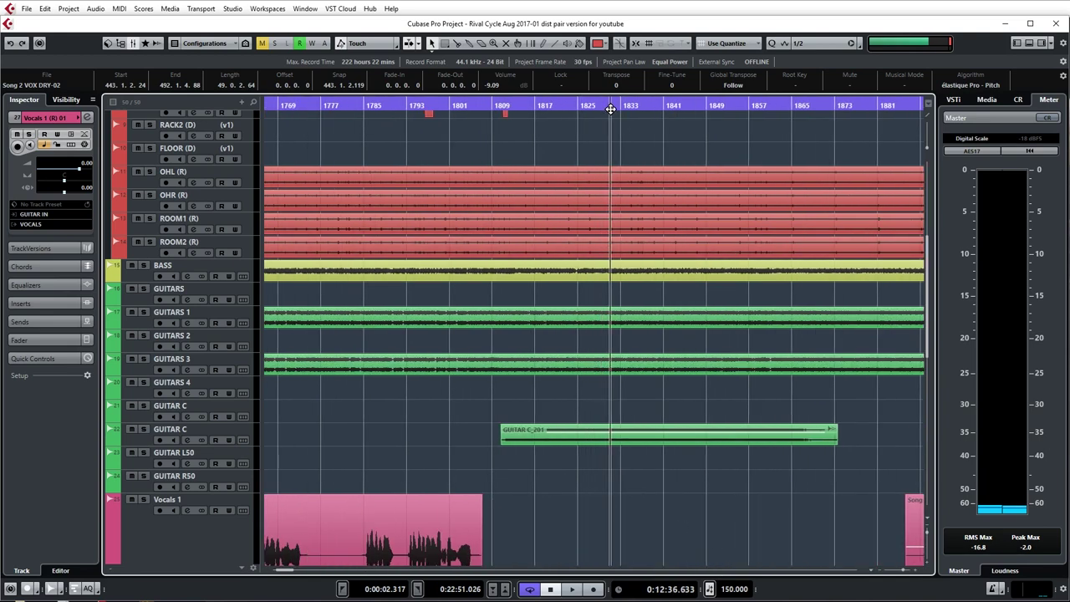
click(650, 433)
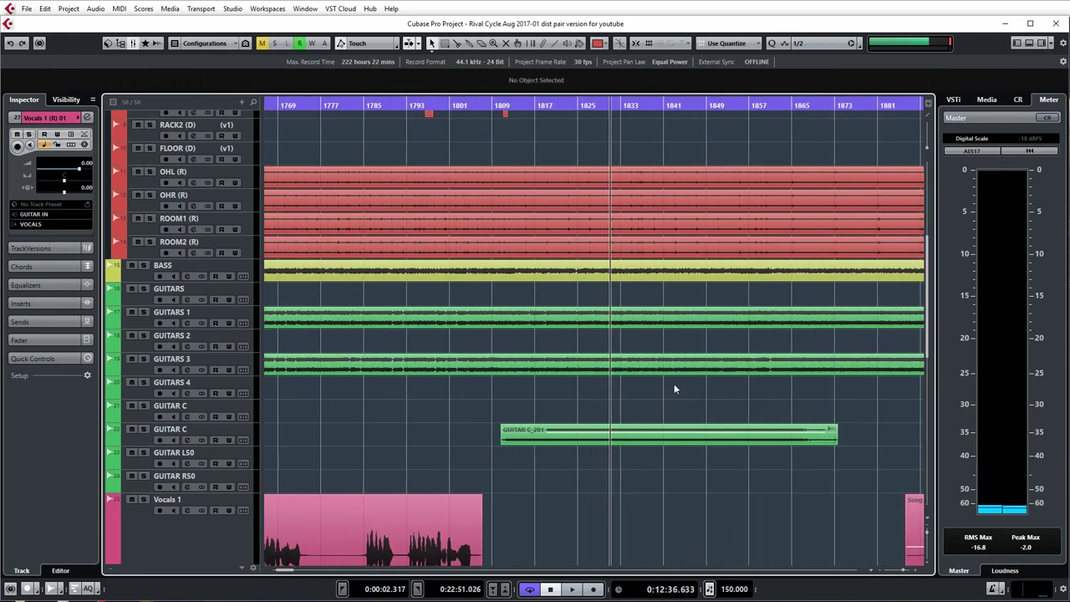
click(635, 502)
click(224, 431)
key(s)
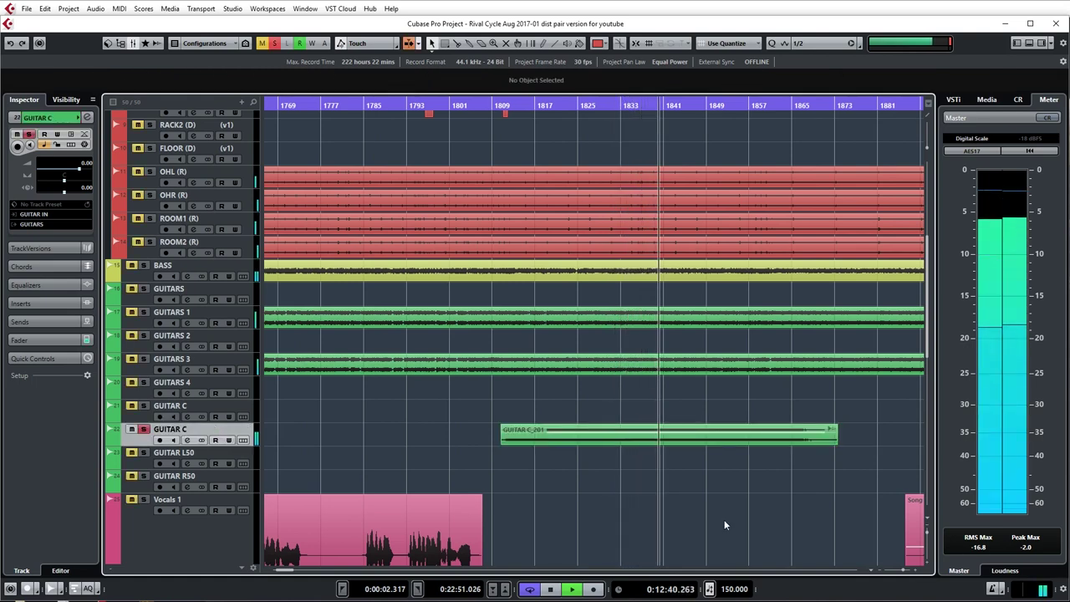
key(s)
key(space)
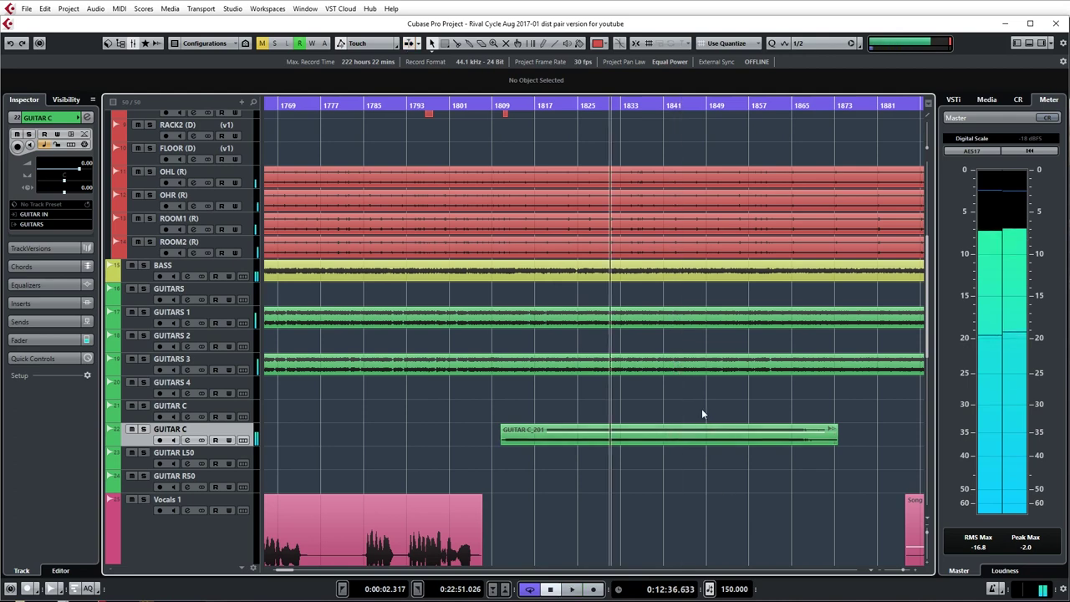
Step: Open Direct Offline Processing for GUITAR C_201, move its window clear of the event, and inspect the H-Delay Stereo and OneKnob Driver Stereo settings
click(694, 433)
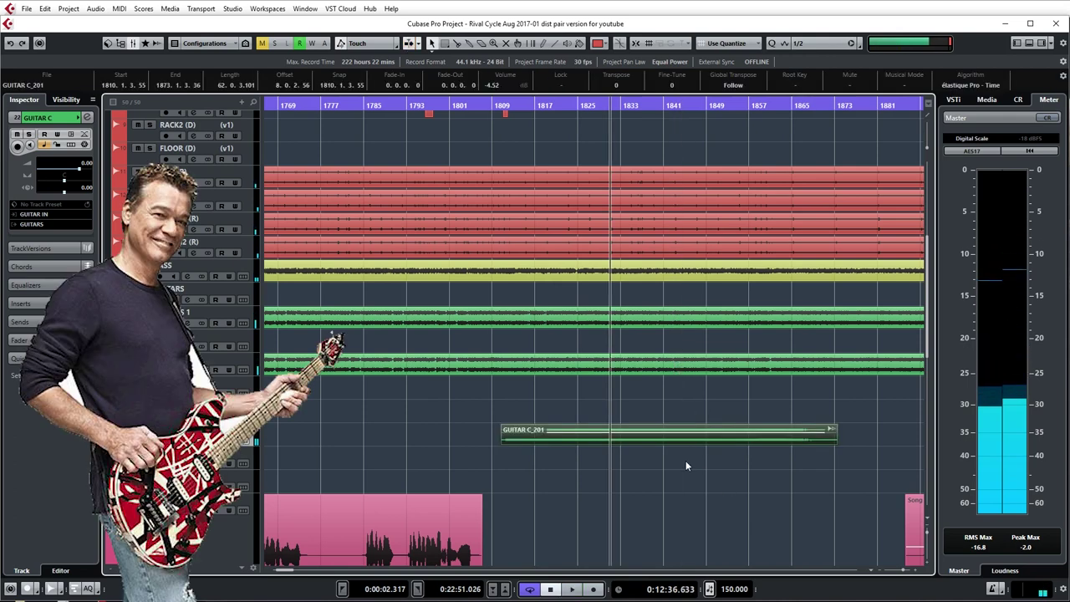
key(F7)
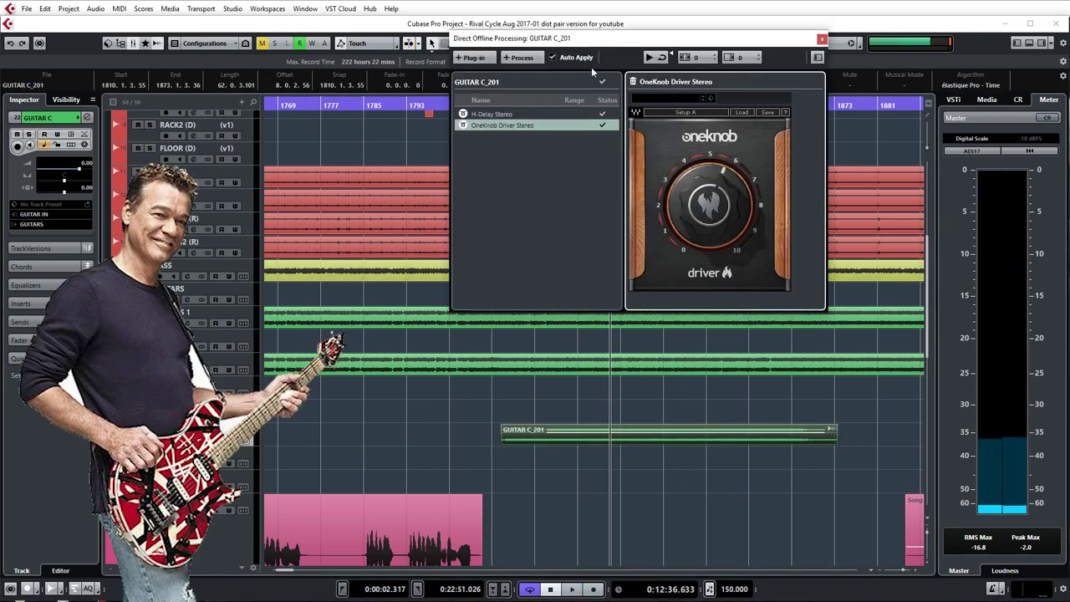
drag(620, 42, 820, 73)
click(694, 146)
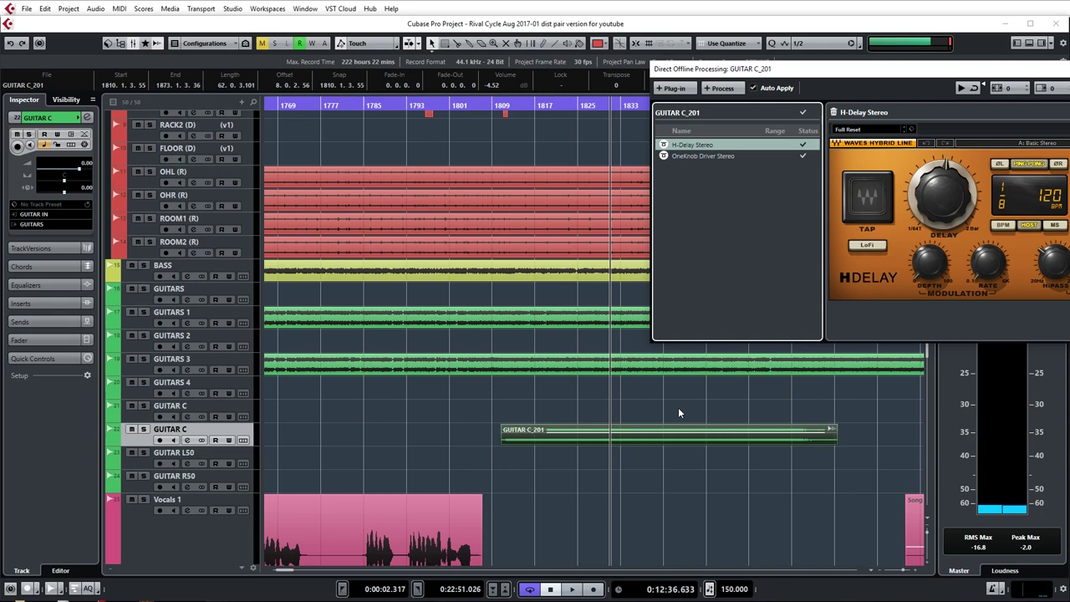
click(717, 156)
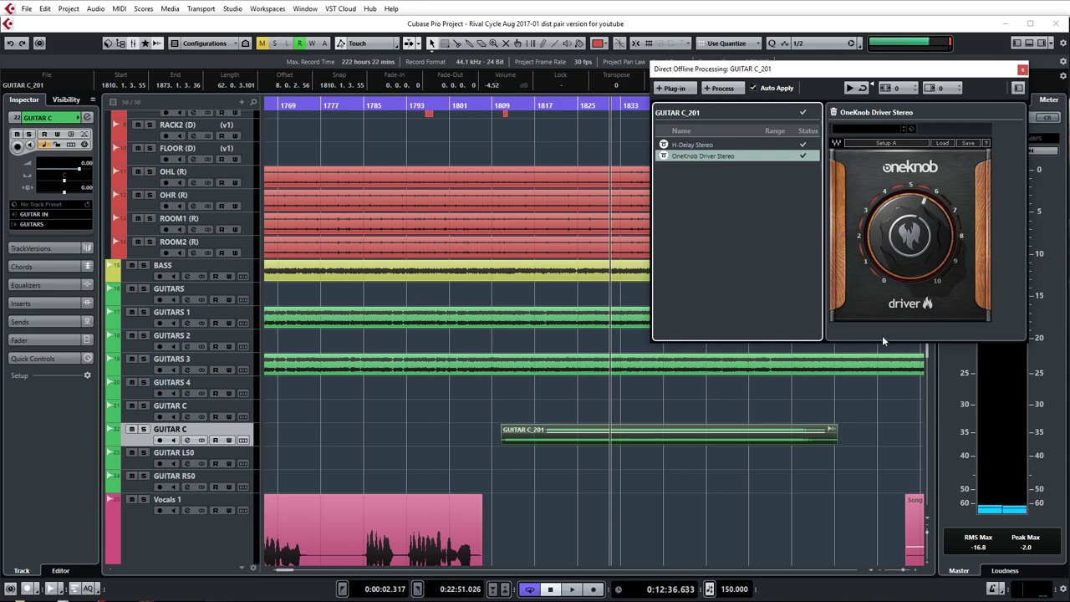
Step: Solo the GUITAR C track and audition GUITAR C_201 while toggling the OneKnob Driver Stereo processing, ending with playback stopped
key(s)
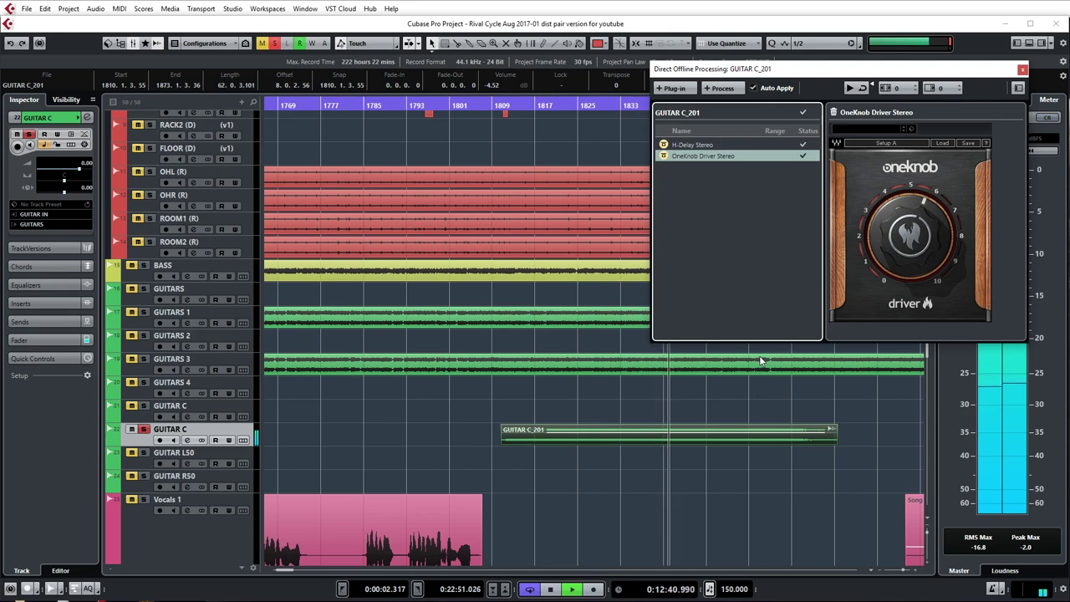
key(space)
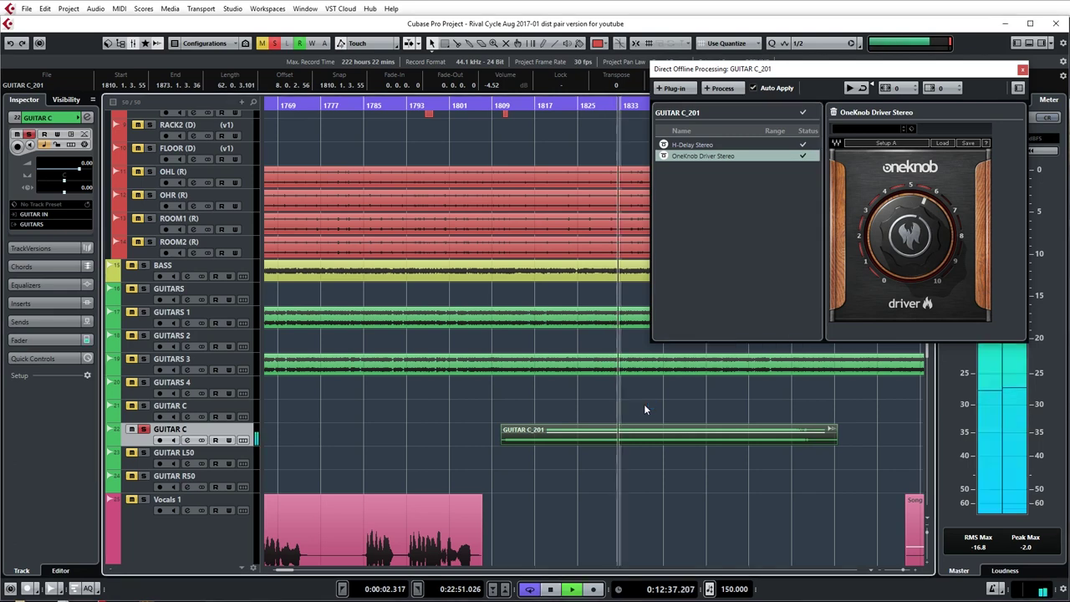
click(643, 404)
click(599, 438)
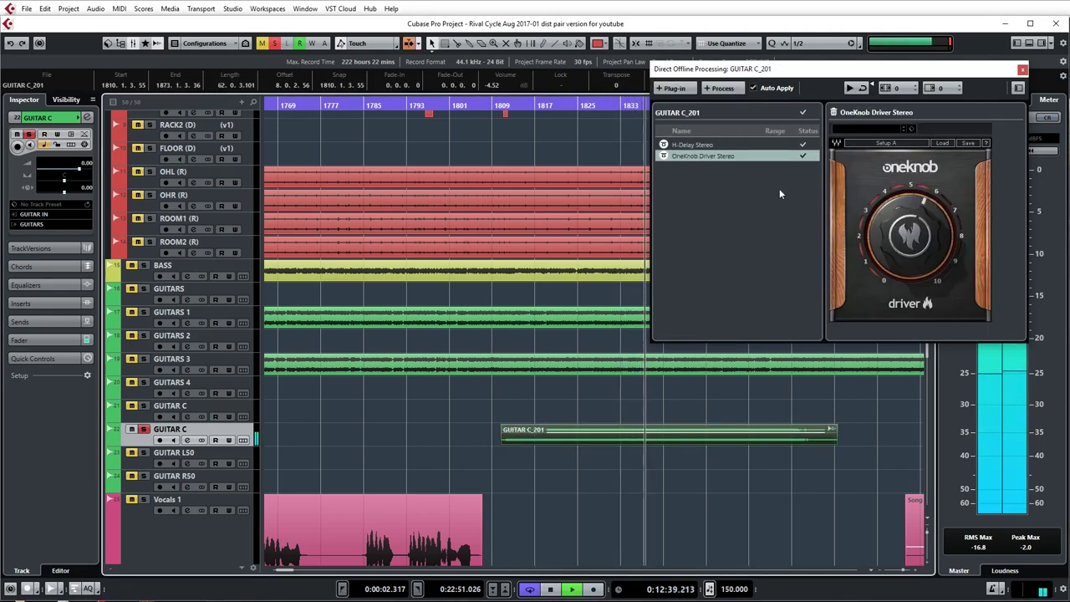
click(664, 156)
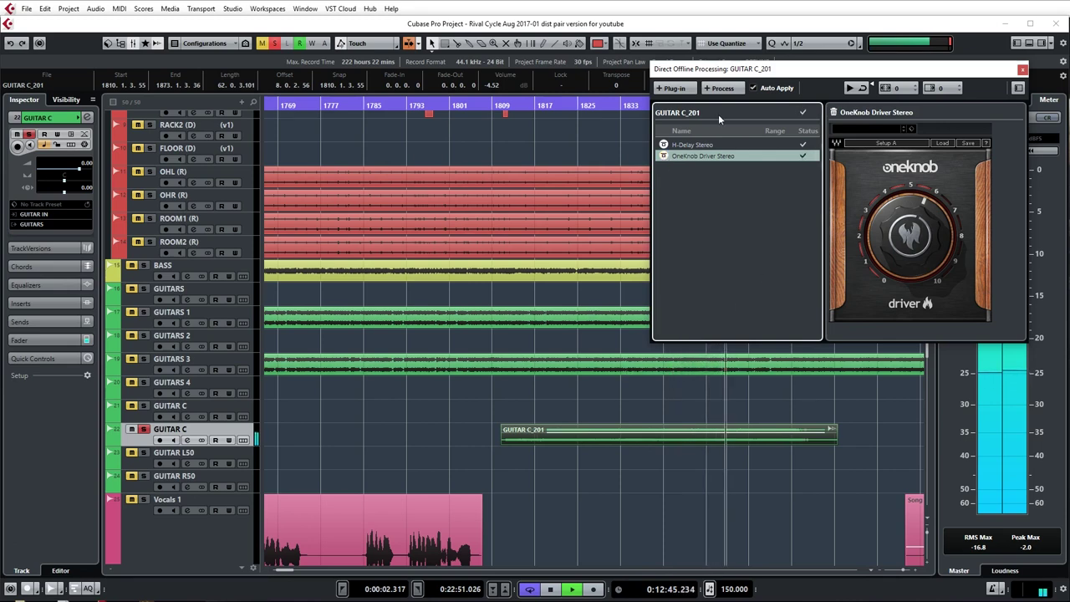
key(space)
Step: Add DJ-Eq to the offline processing of GUITAR C_201 with Low gain at -2.2 and Hi gain at -5.2
click(673, 88)
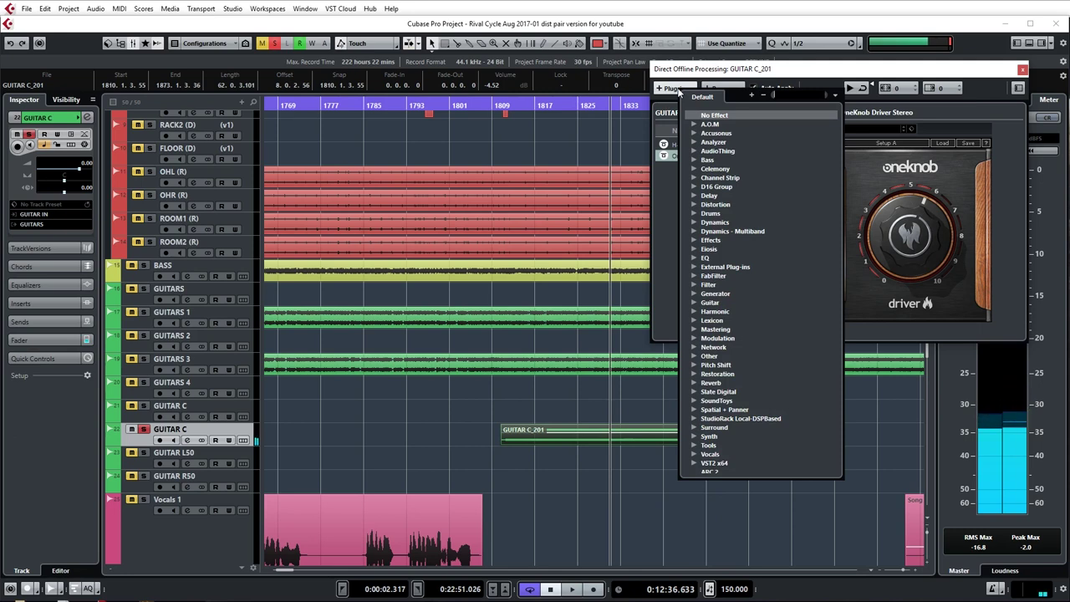
text(dj)
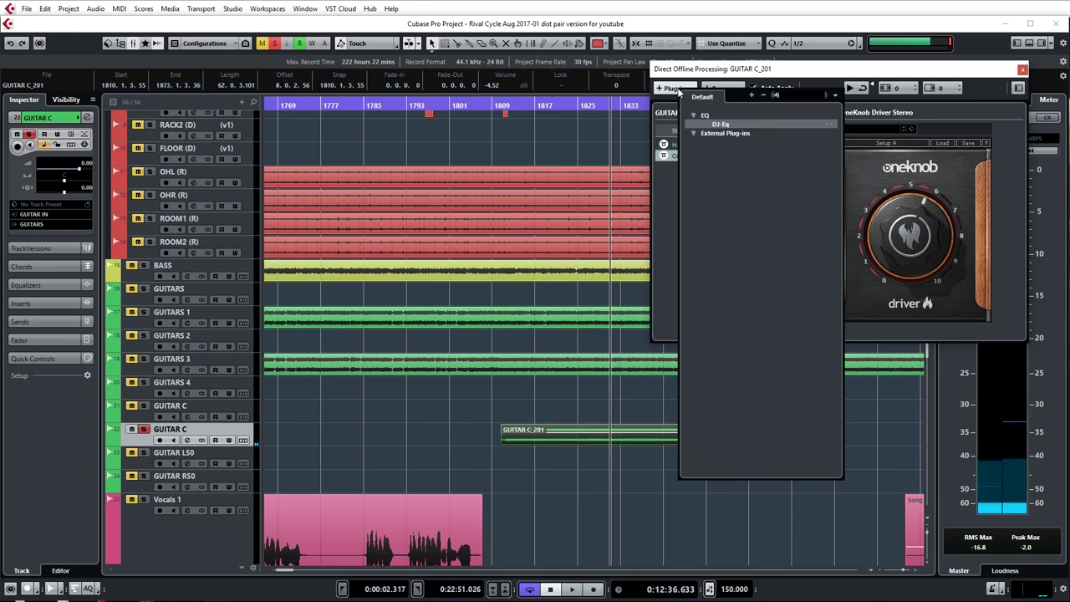
click(720, 124)
drag(871, 255, 870, 185)
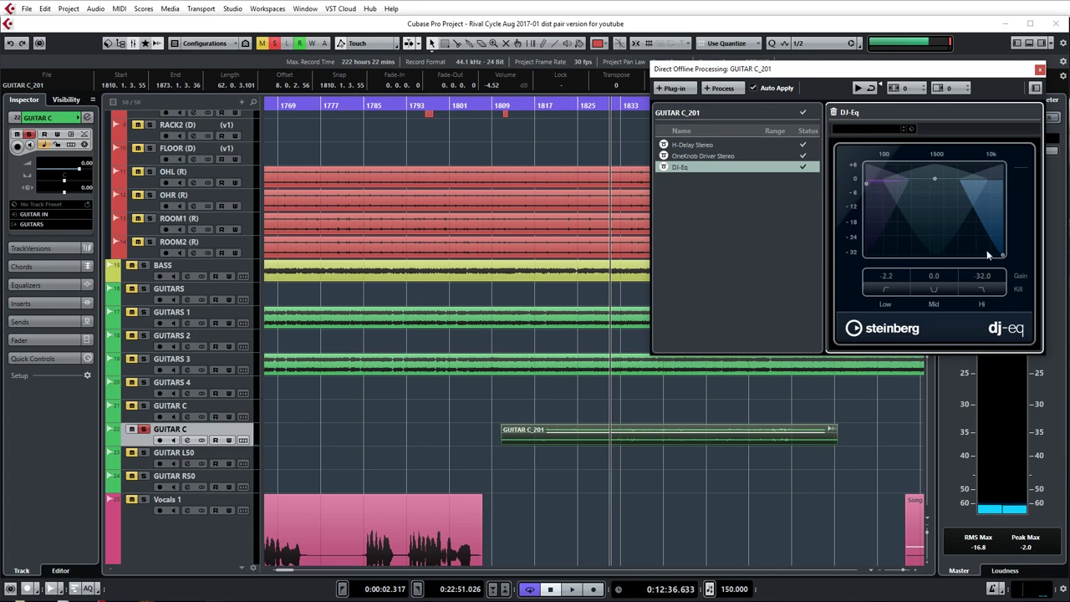
drag(1003, 258, 1004, 189)
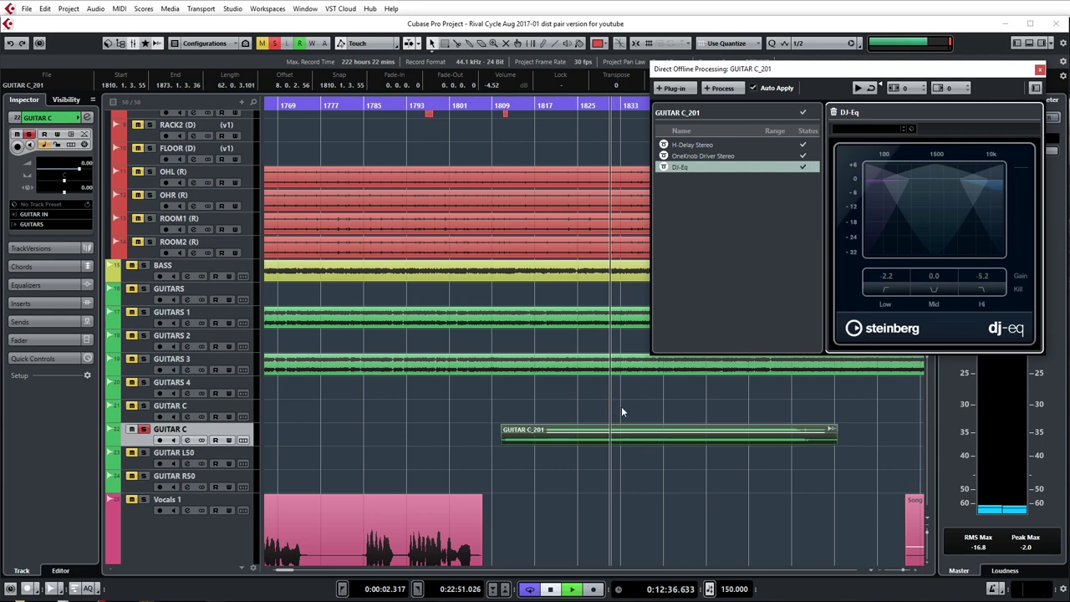
Step: Audition the DJ-Eq processing soloed and in the mix, and set the GUITAR C_201 event volume to -3.41 dB
click(665, 168)
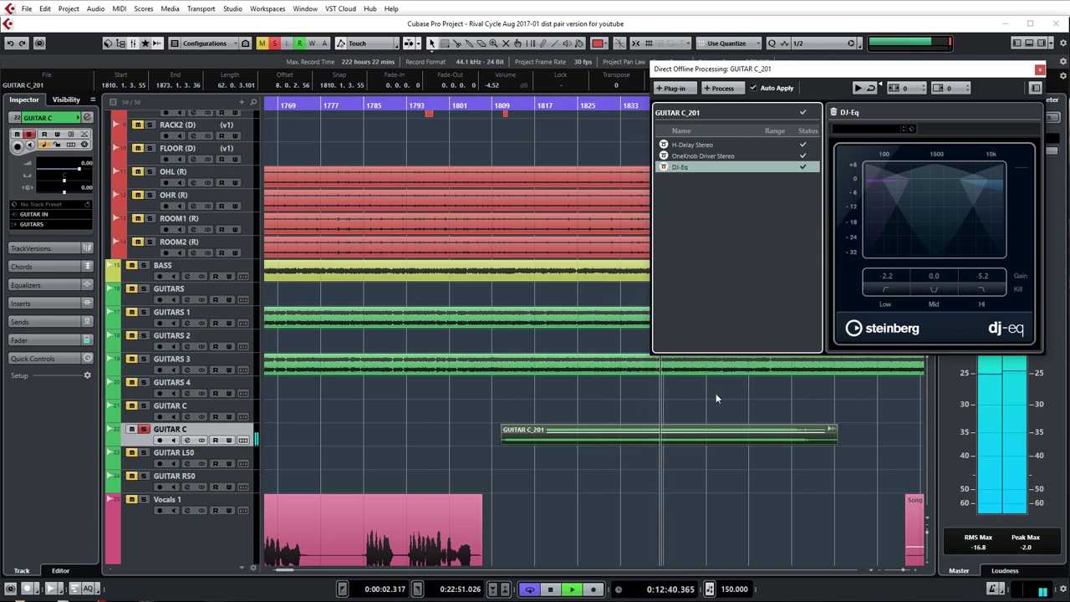
click(622, 405)
click(676, 440)
drag(669, 427, 669, 432)
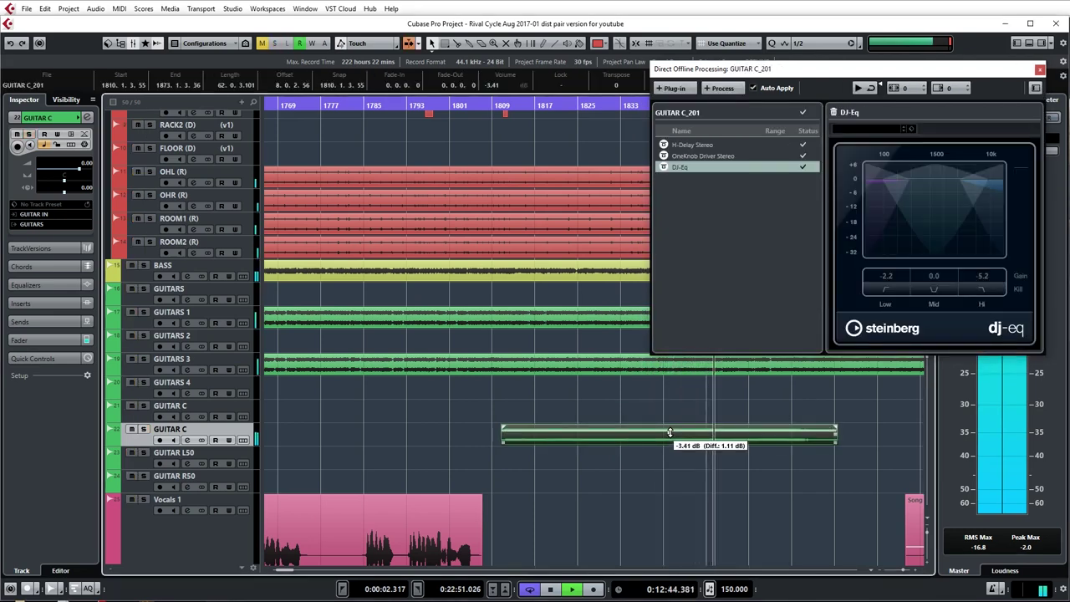
scroll(625, 418, right, 2)
scroll(602, 414, right, 1)
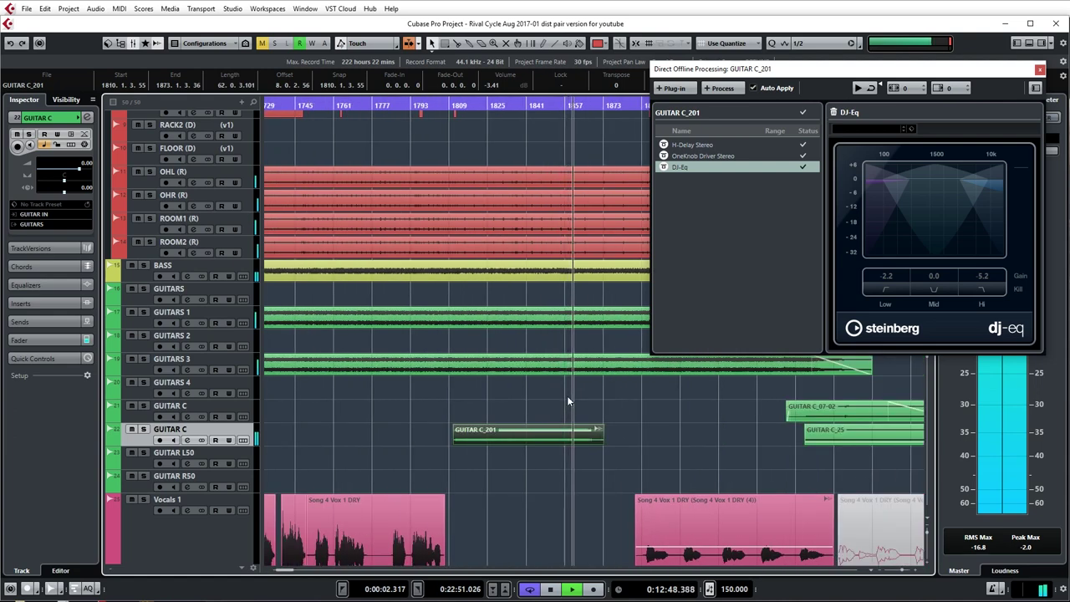
key(space)
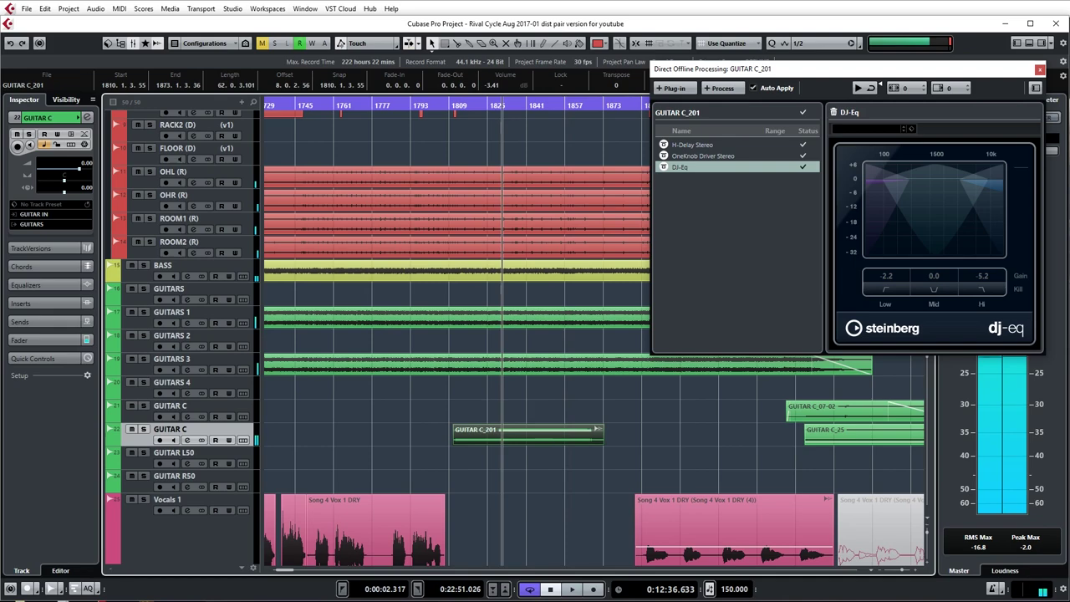
Step: Close the offline processing window and select the Song 4 Vox 1 DRY event near bar 1889 on Vocals 1
click(1039, 69)
click(607, 387)
scroll(604, 377, down, 5)
key(g)
key(g)
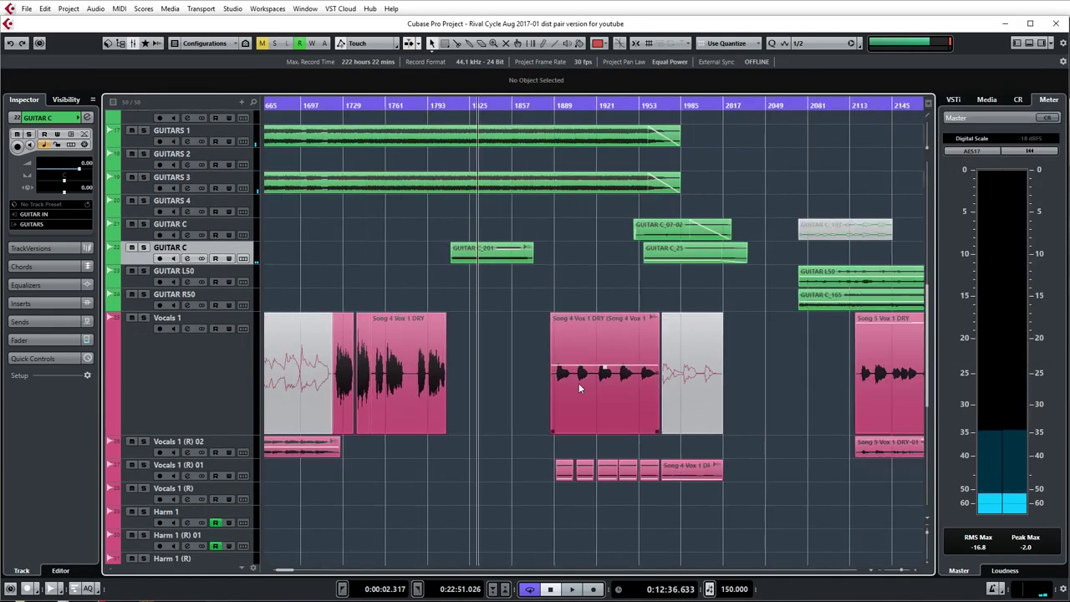
scroll(579, 323, down, 2)
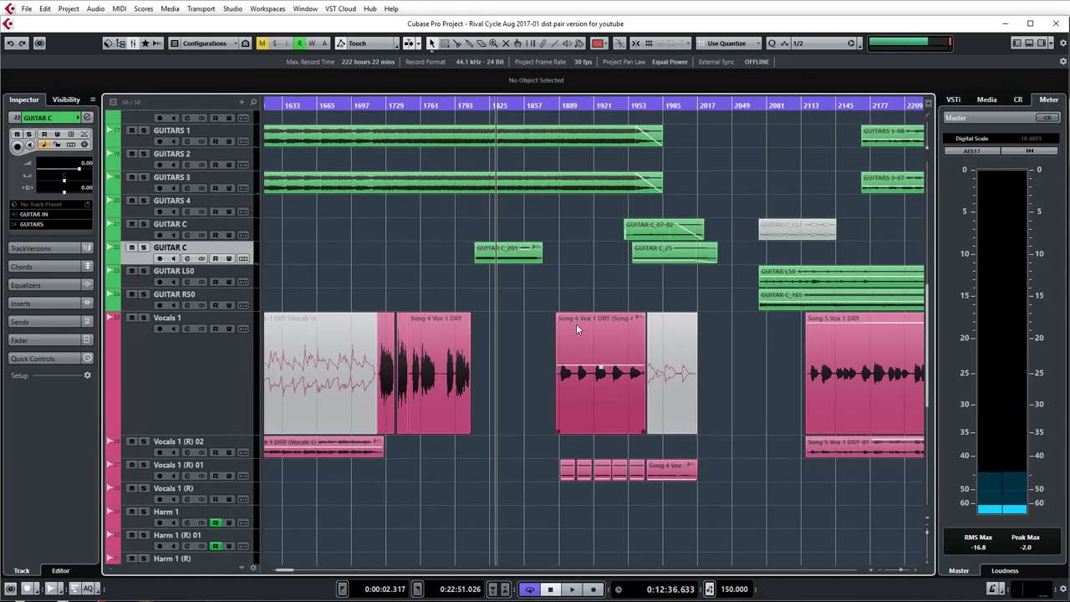
scroll(585, 360, right, 2)
drag(449, 416, 449, 417)
click(432, 267)
drag(427, 286, 460, 385)
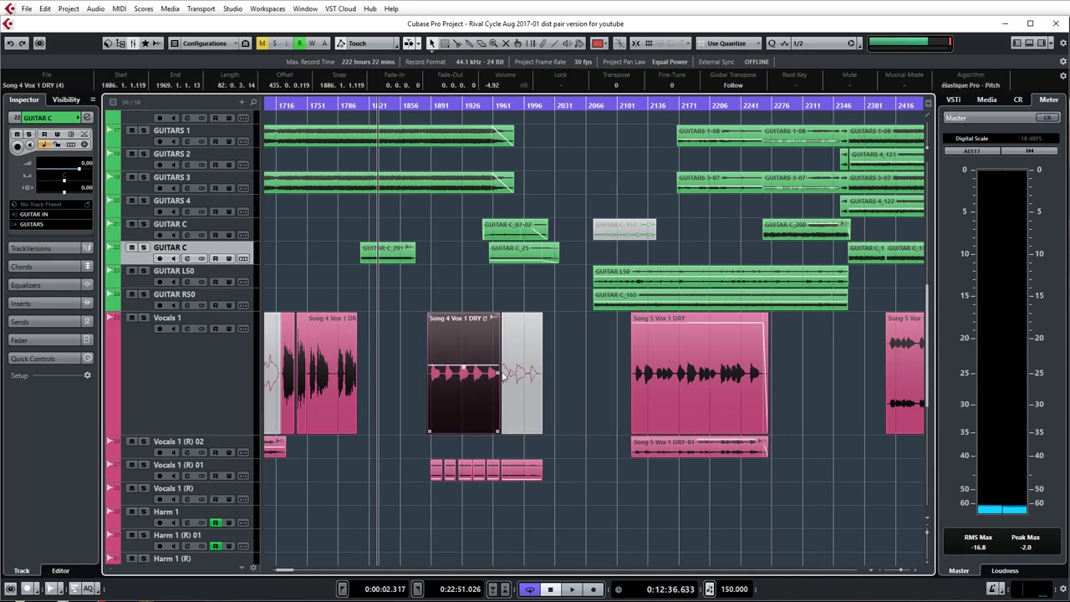
Step: Place the playhead at the start of the first Song 4 Vox 1 DRY-01 event and select the Vocals 1 (R) 01 track
scroll(433, 413, up, 1)
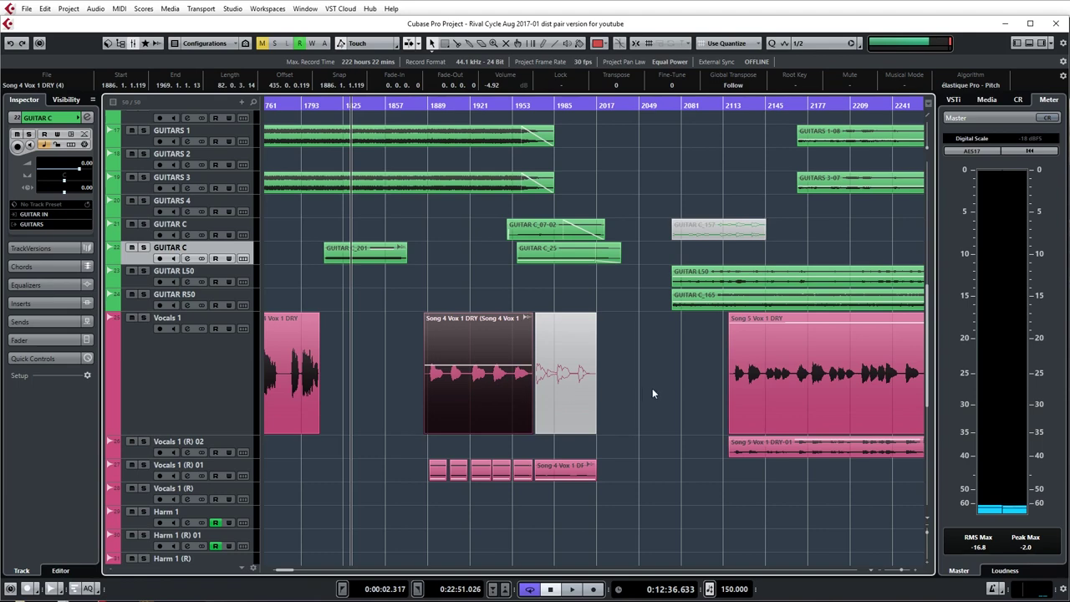
scroll(652, 388, up, 2)
scroll(393, 481, up, 2)
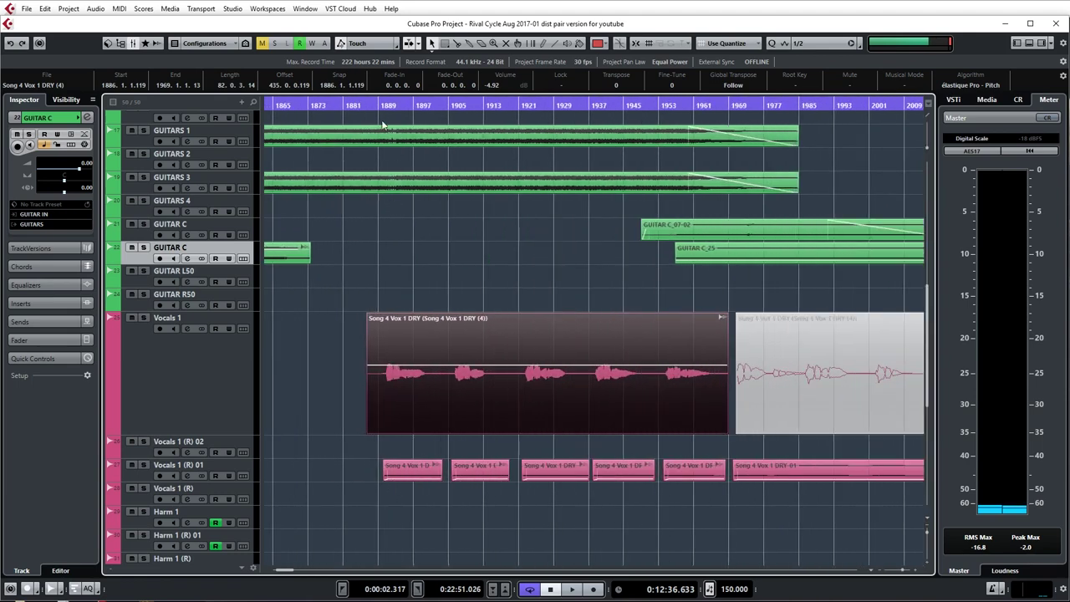
scroll(393, 132, up, 3)
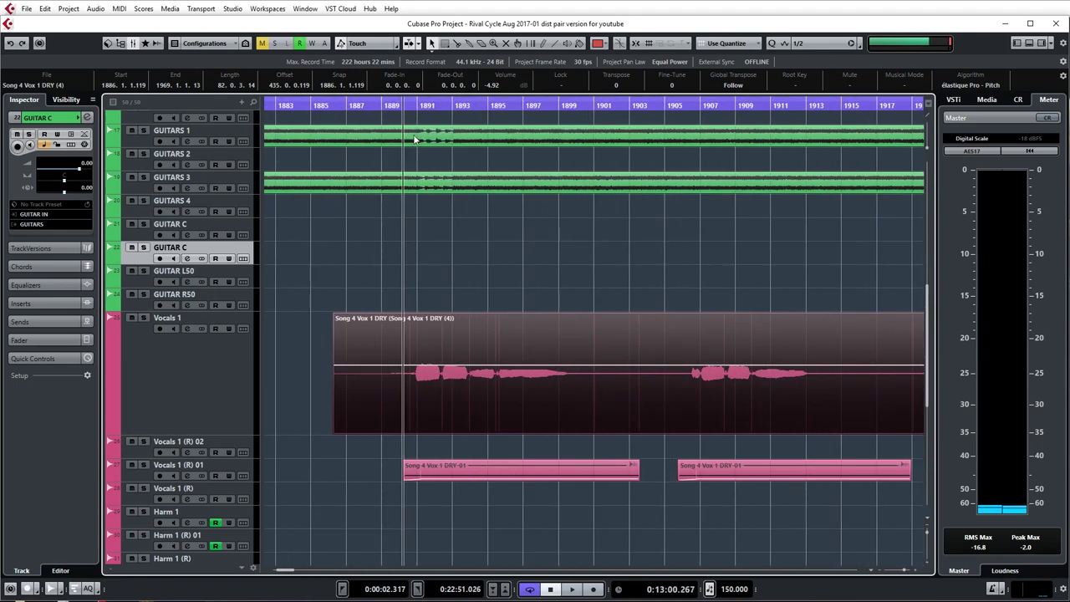
click(369, 457)
click(211, 473)
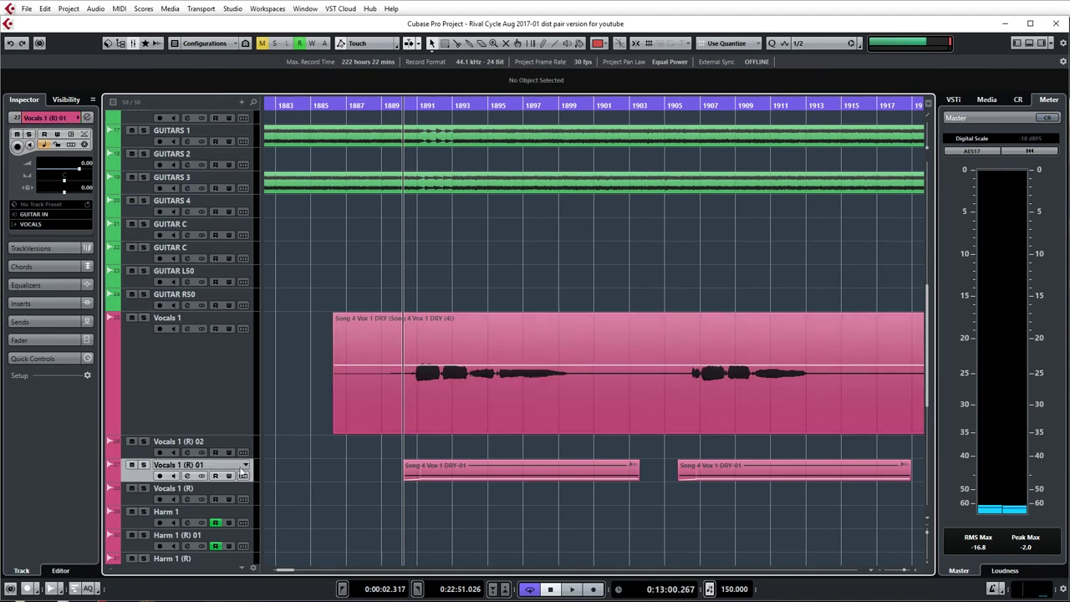
scroll(519, 363, down, 2)
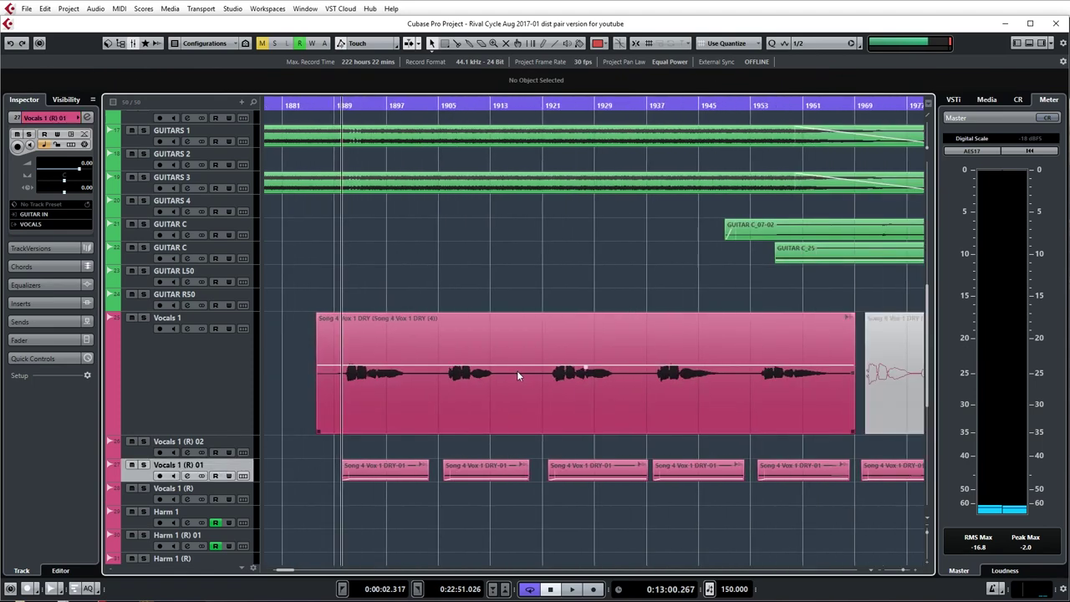
Step: Solo the Vocals 1 (R) 01 track and audition its first processed vocal event
key(s)
key(space)
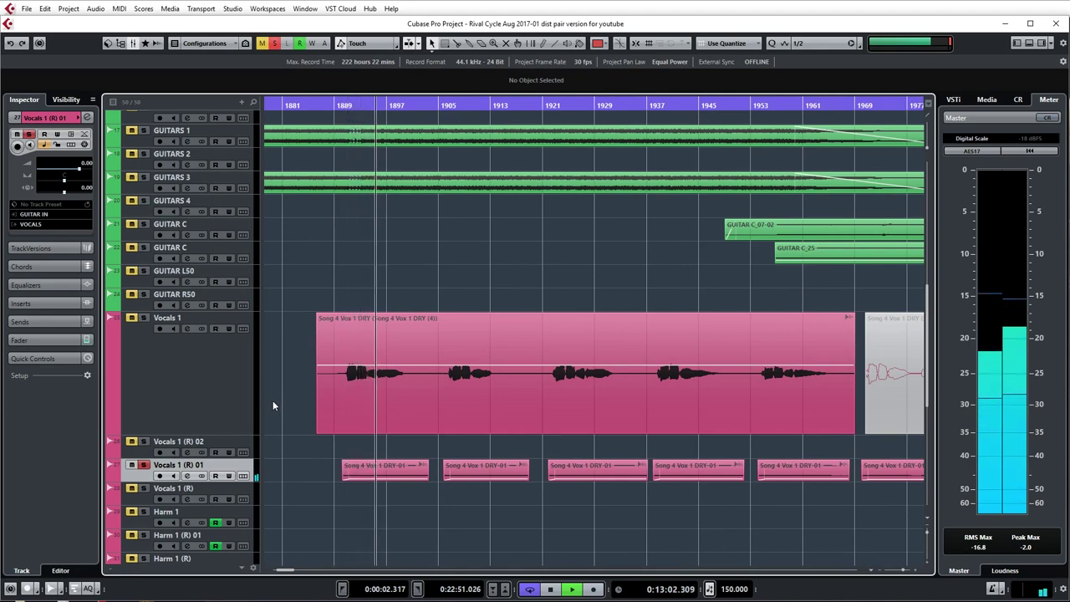
key(space)
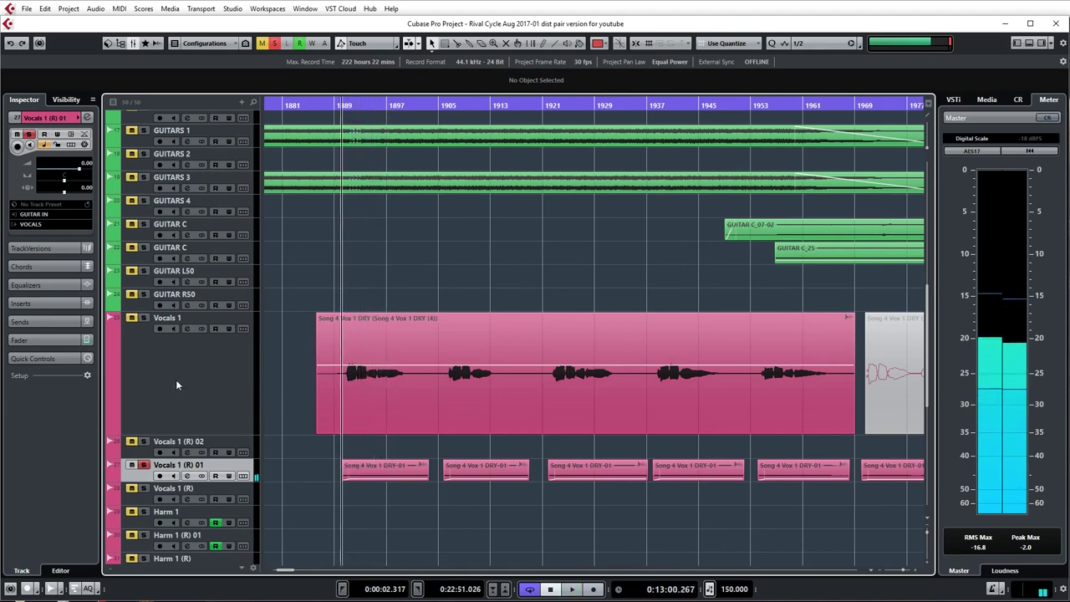
Step: Solo Vocals 1 as well, audition the dry and processed vocals together, and select the Vocals 1 track
click(143, 318)
key(space)
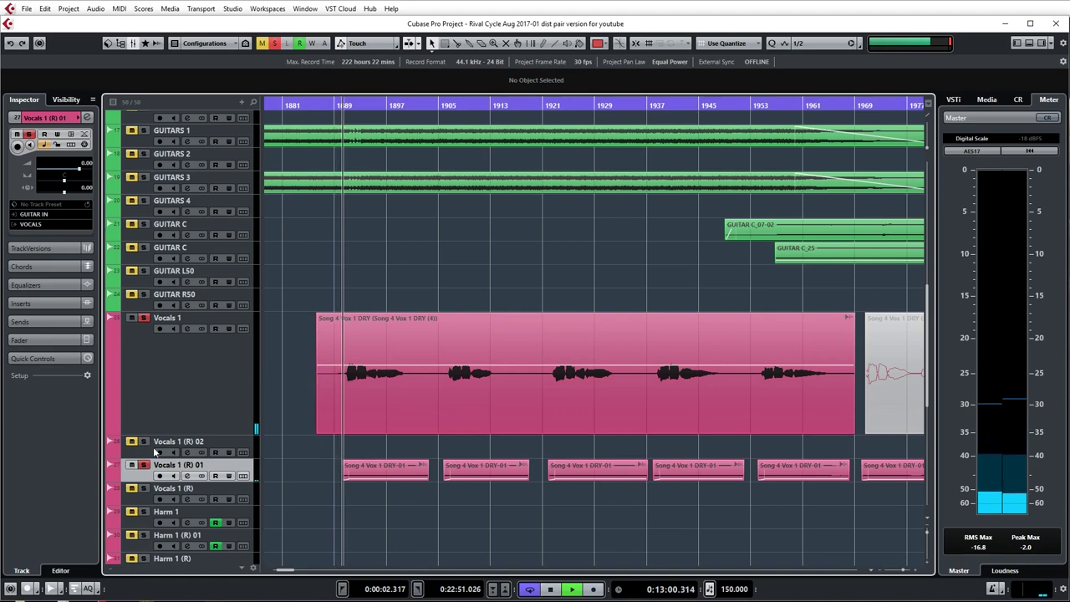
click(382, 339)
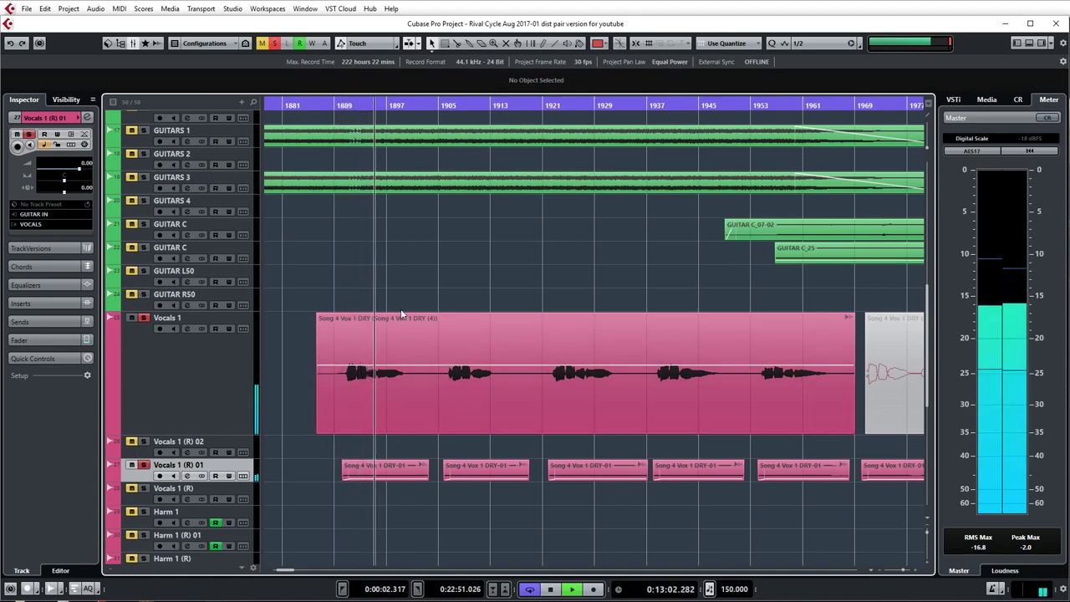
key(space)
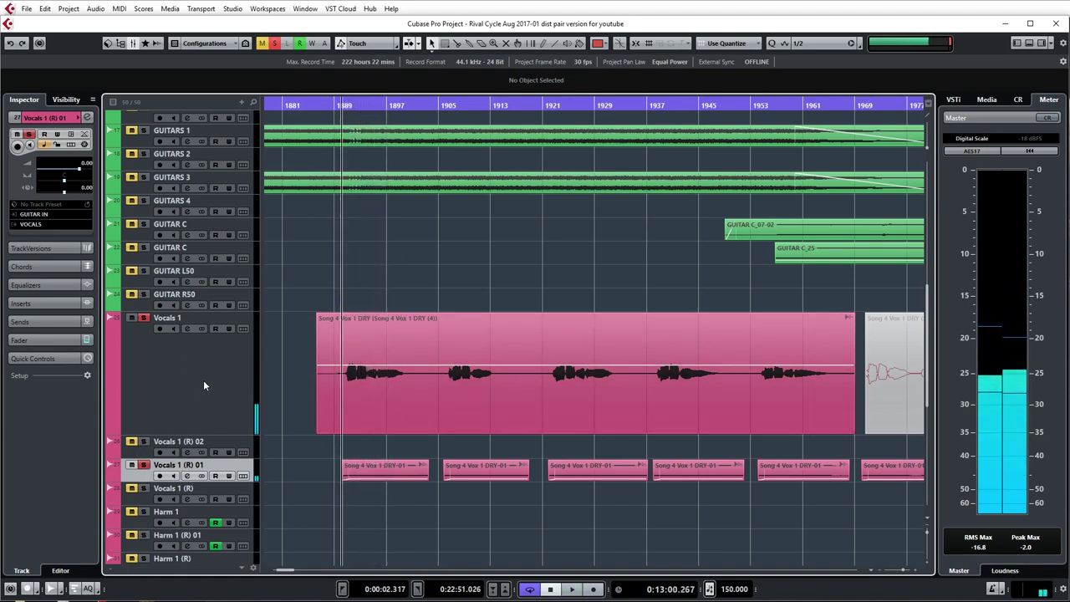
click(204, 384)
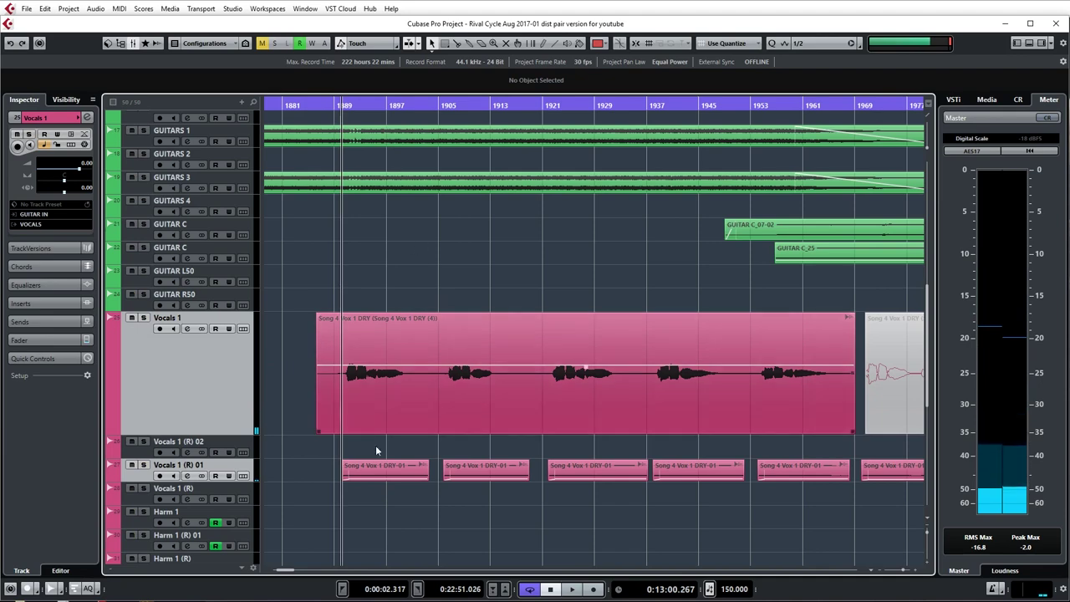
Step: Select the five short Song 4 Vox 1 DRY-01 events on Vocals 1 (R) 01 and open their Direct Offline Processing
scroll(322, 450, down, 1)
scroll(322, 450, right, 1)
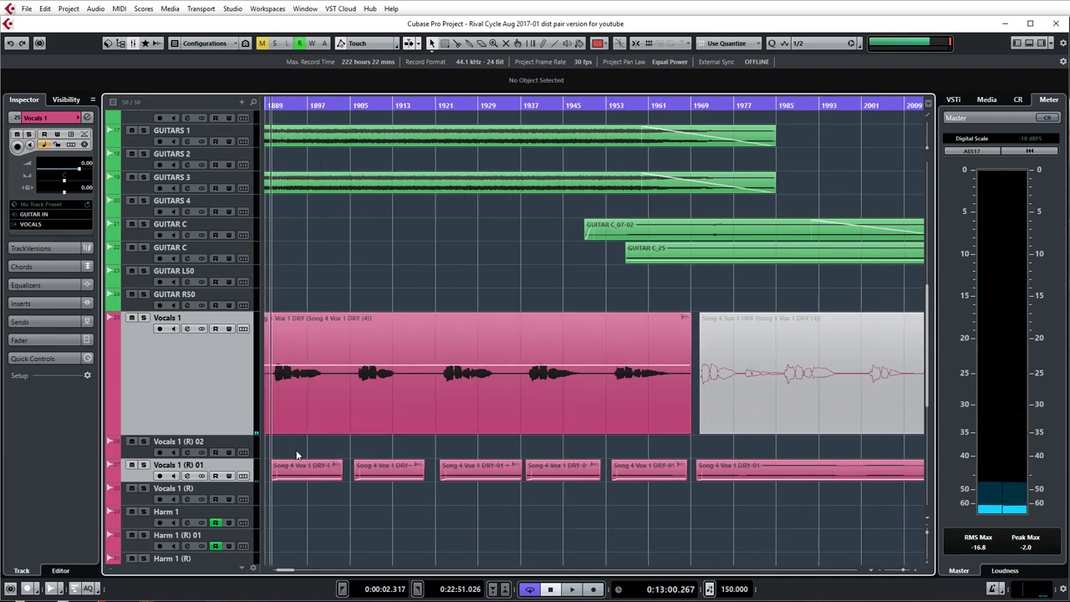
scroll(449, 459, left, 3)
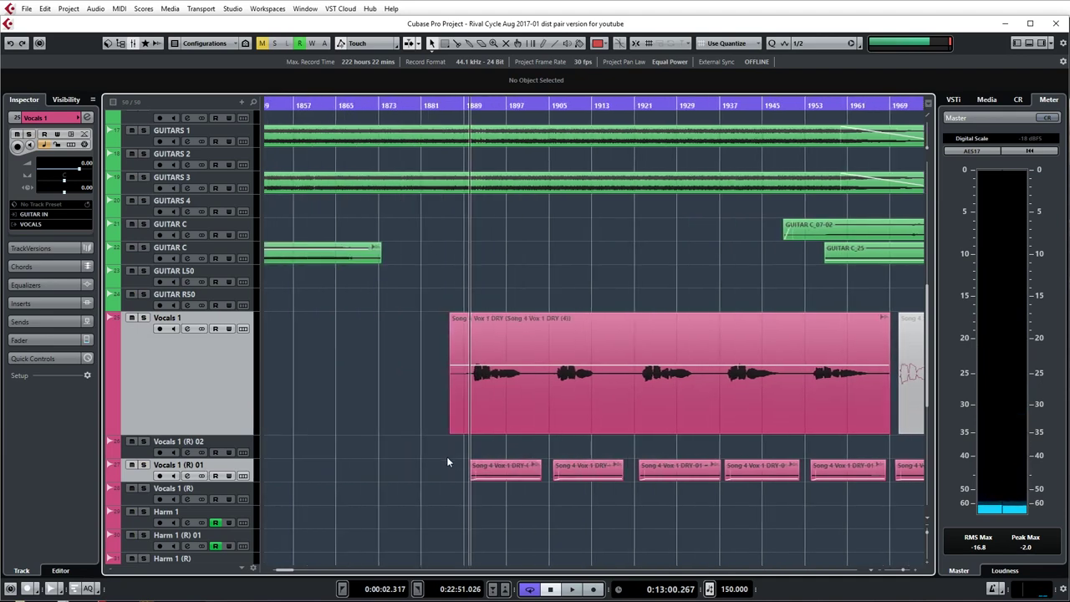
scroll(446, 459, down, 2)
scroll(460, 455, up, 1)
scroll(466, 455, down, 1)
scroll(459, 454, right, 1)
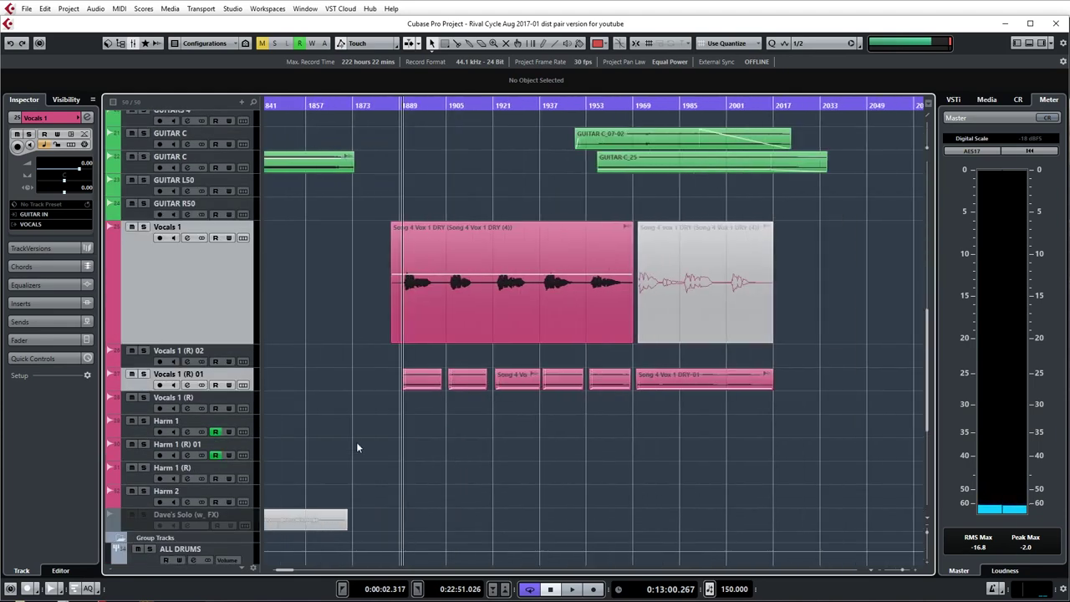
drag(356, 359, 590, 455)
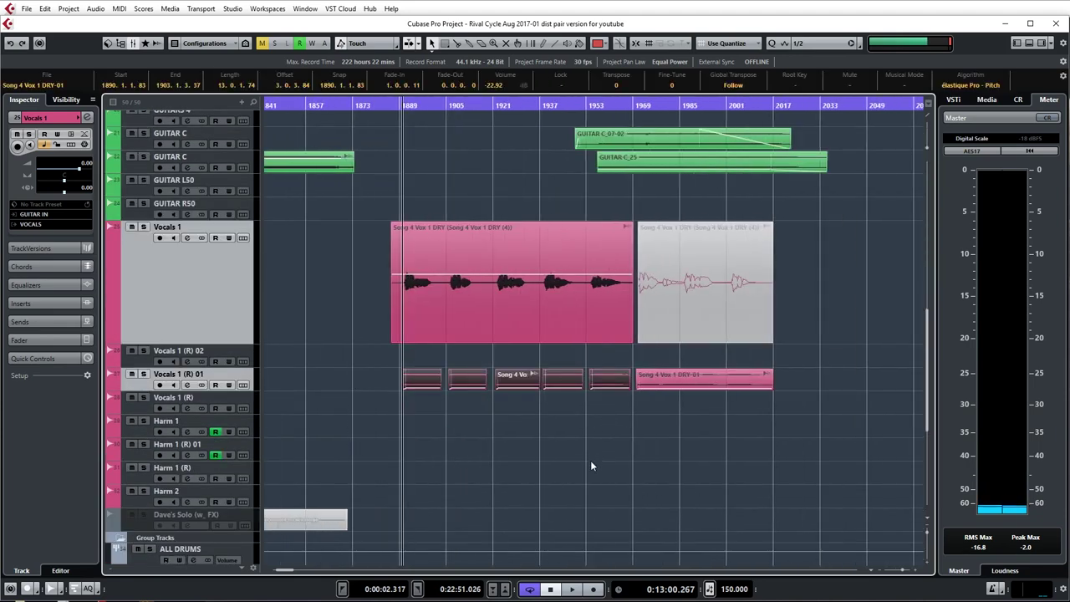
key(F7)
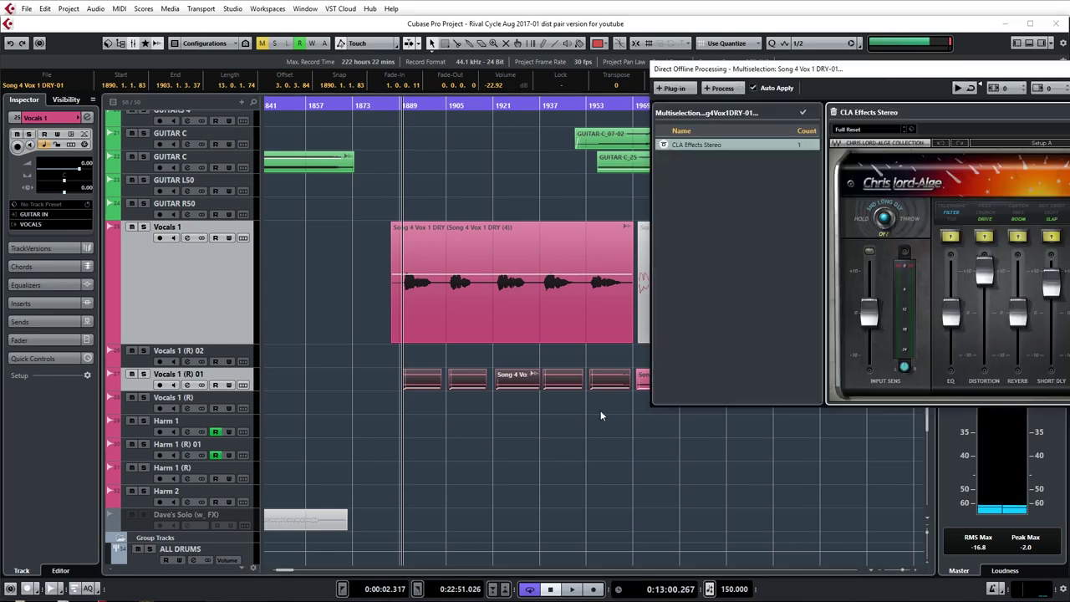
drag(881, 72, 831, 61)
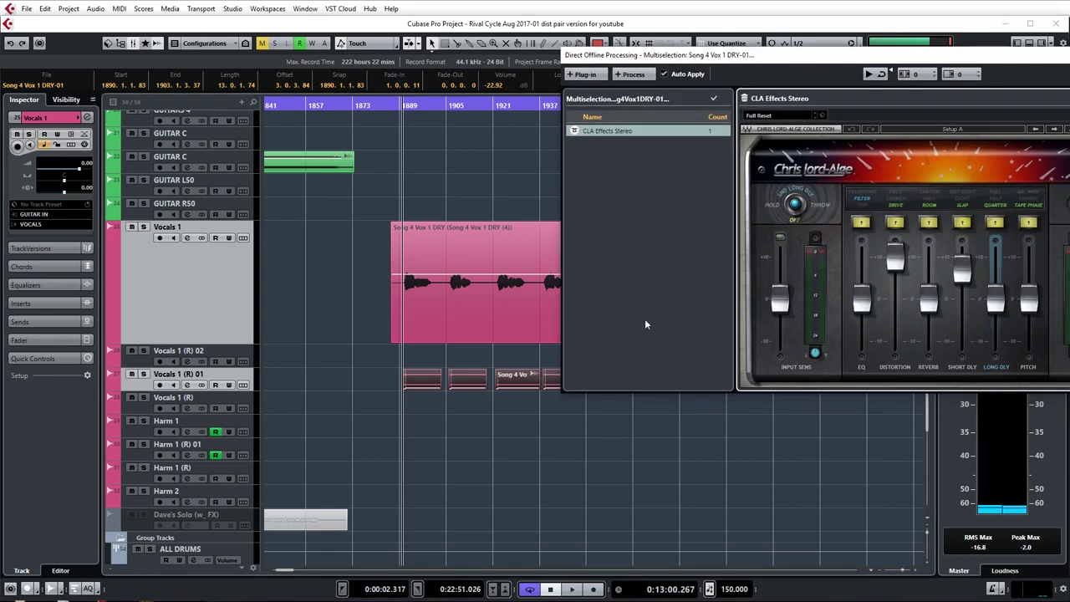
Step: Enlarge the Vocals 1 (R) 01 track's height, move the processing window clear of its events, and audition the track soloed
click(207, 386)
drag(222, 397, 229, 470)
drag(797, 99, 692, 70)
key(space)
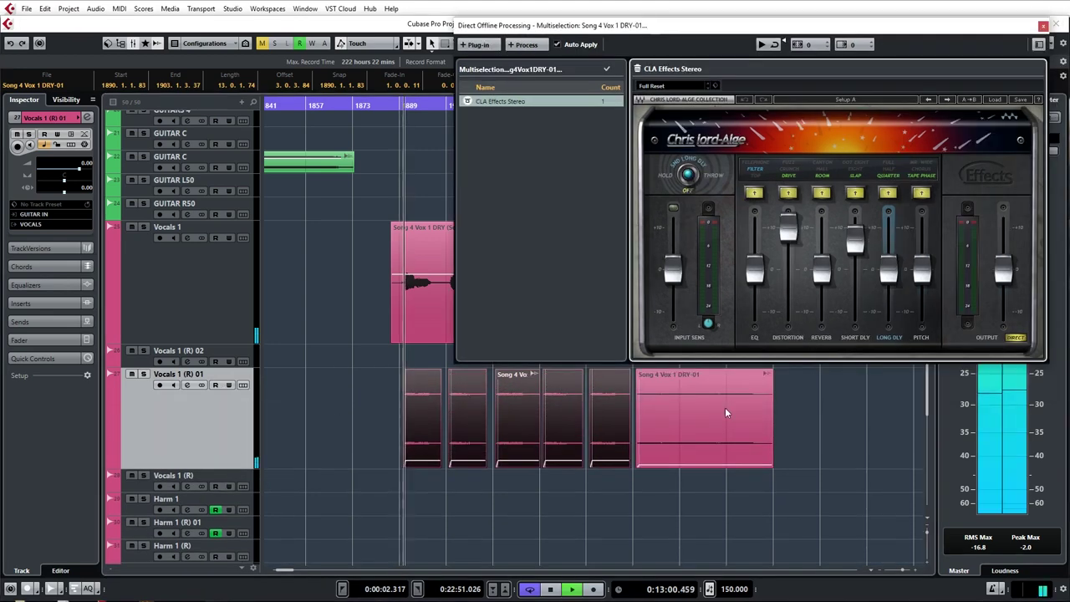
key(s)
key(space)
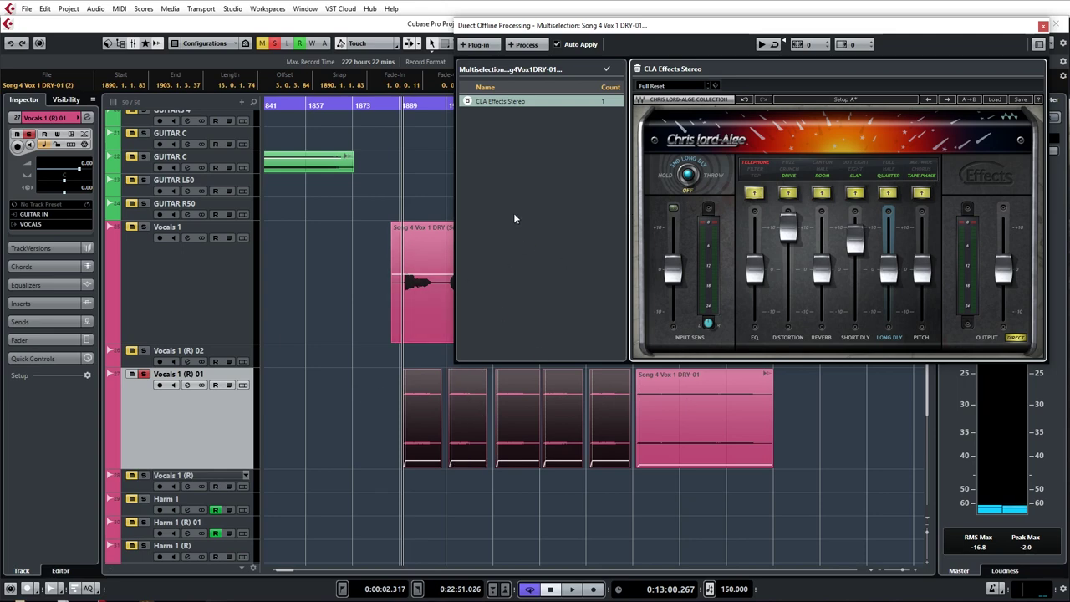
Step: Audition the Telephone EQ in CLA Effects Stereo, set the EQ mode to Filter, and close the offline processing window
drag(610, 26, 604, 28)
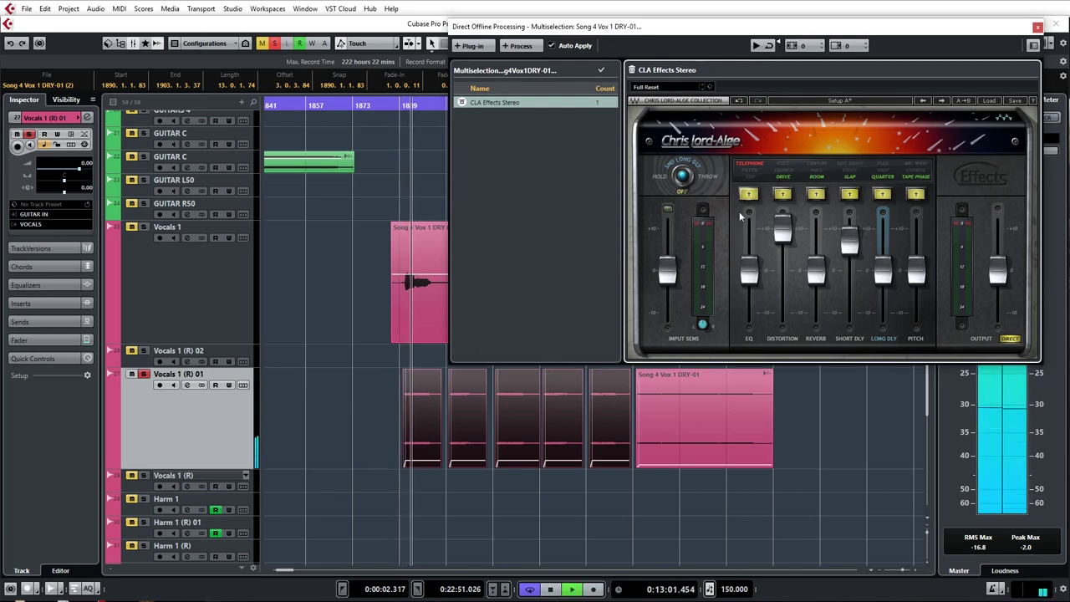
key(space)
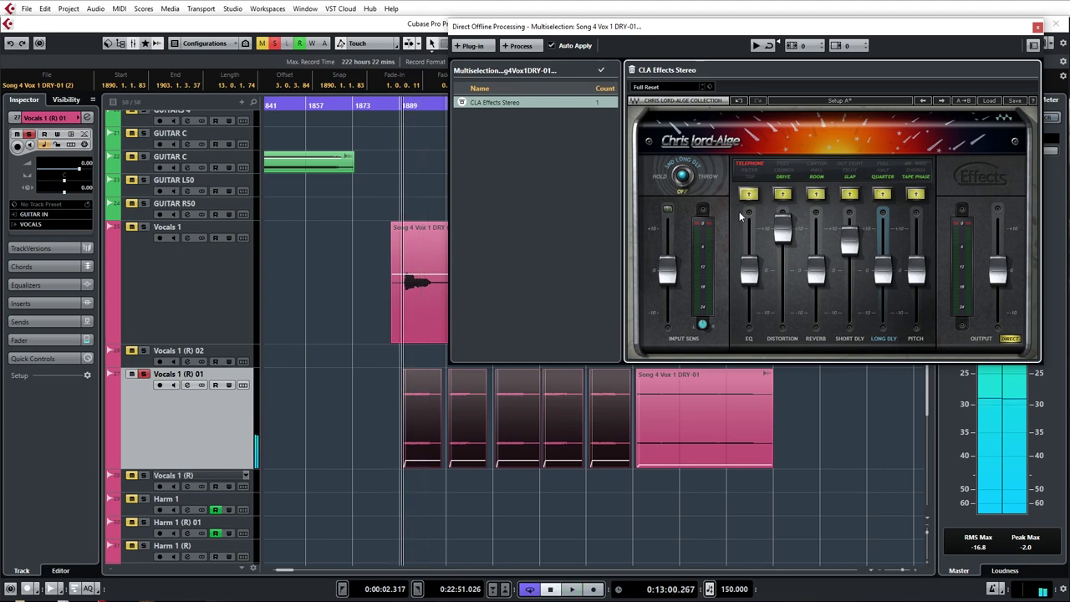
click(747, 195)
click(747, 195)
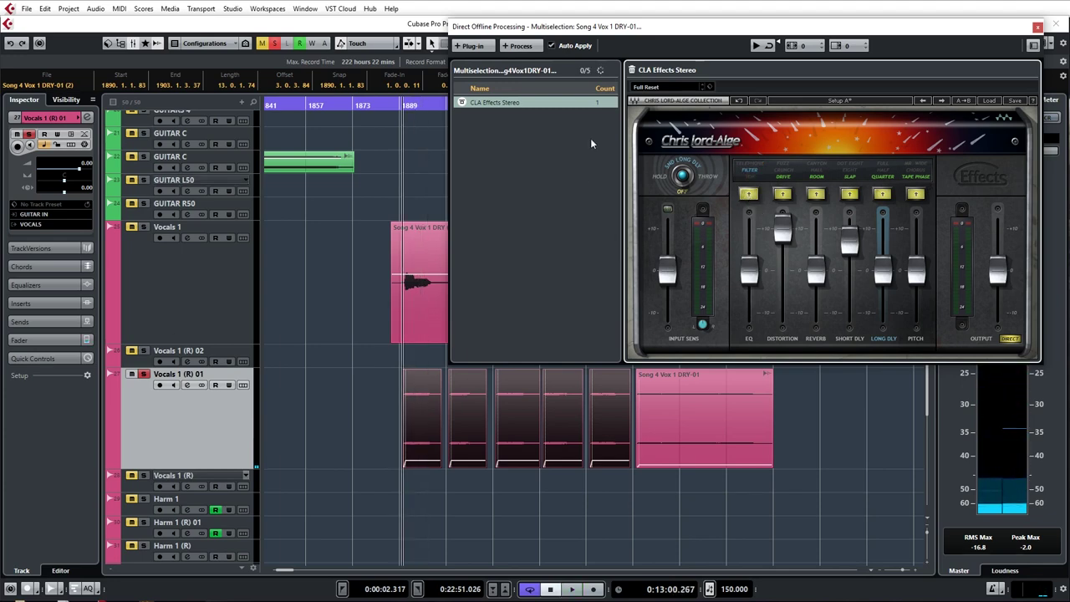
click(1037, 27)
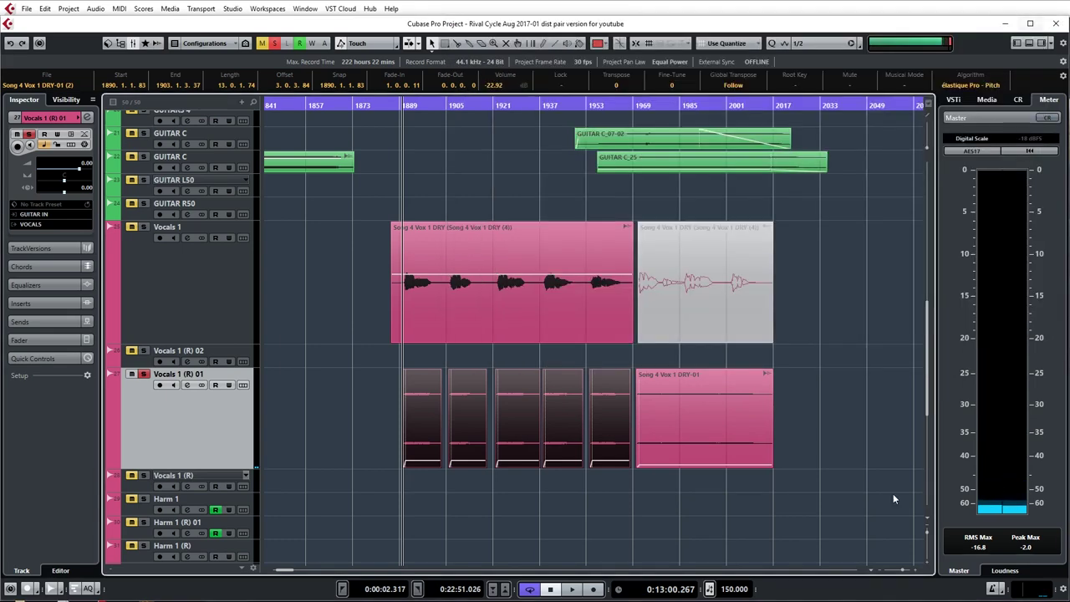
Step: Unsolo Vocals 1 (R) 01, review the selected events' offline processing, close it, and deselect the events
key(s)
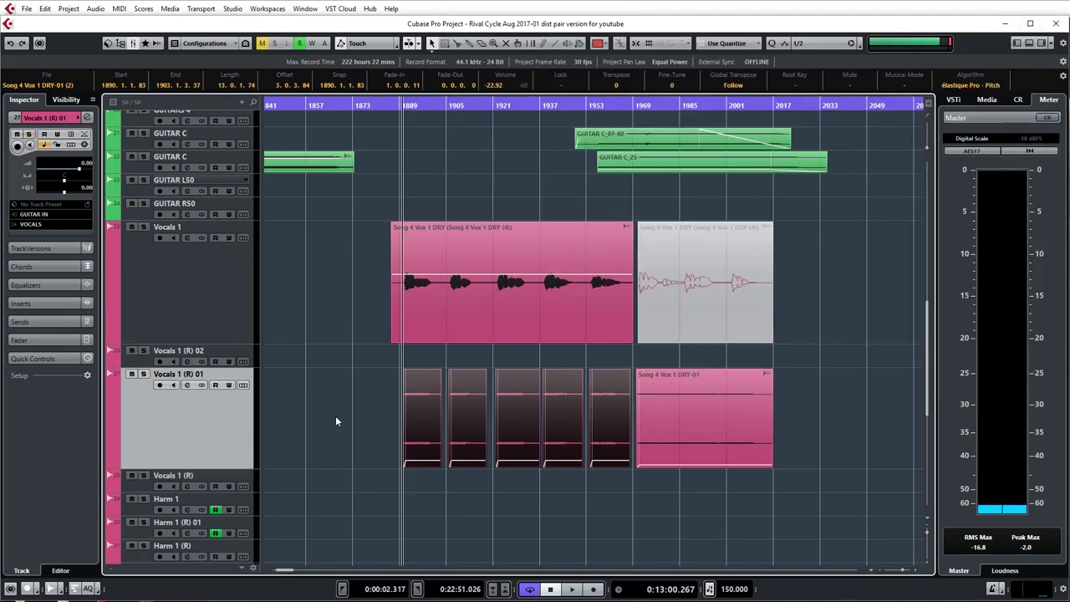
ctrl+scroll(343, 426, up, 3)
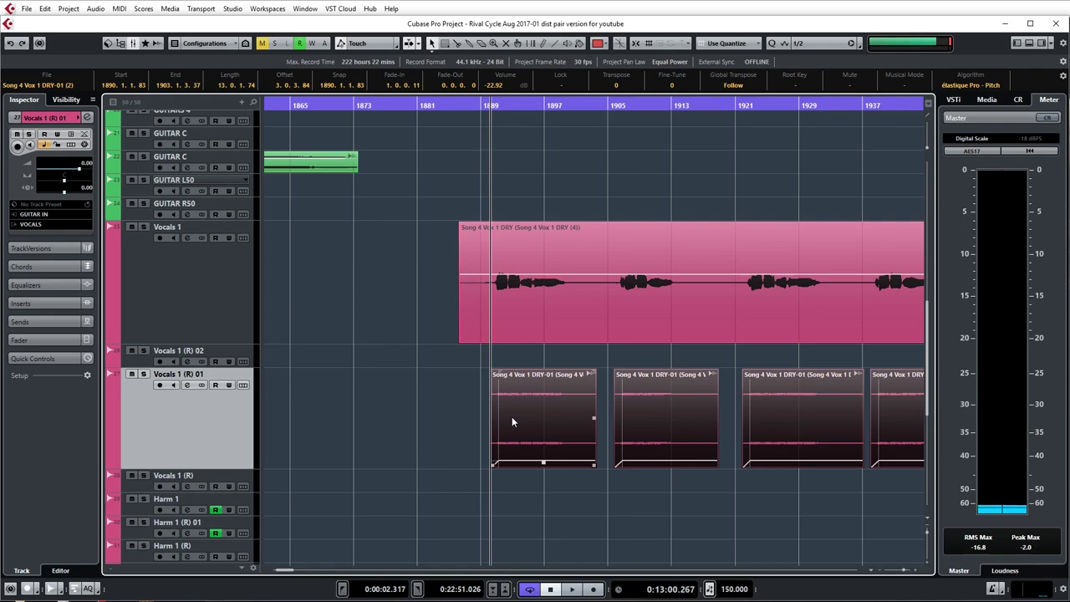
key(F7)
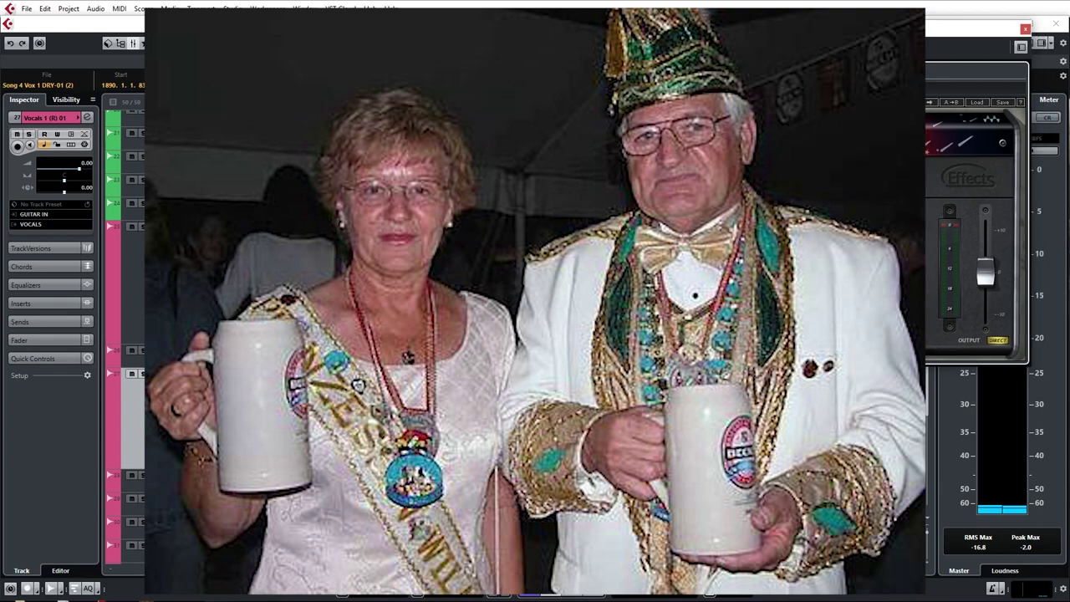
click(1038, 27)
key(s)
click(446, 426)
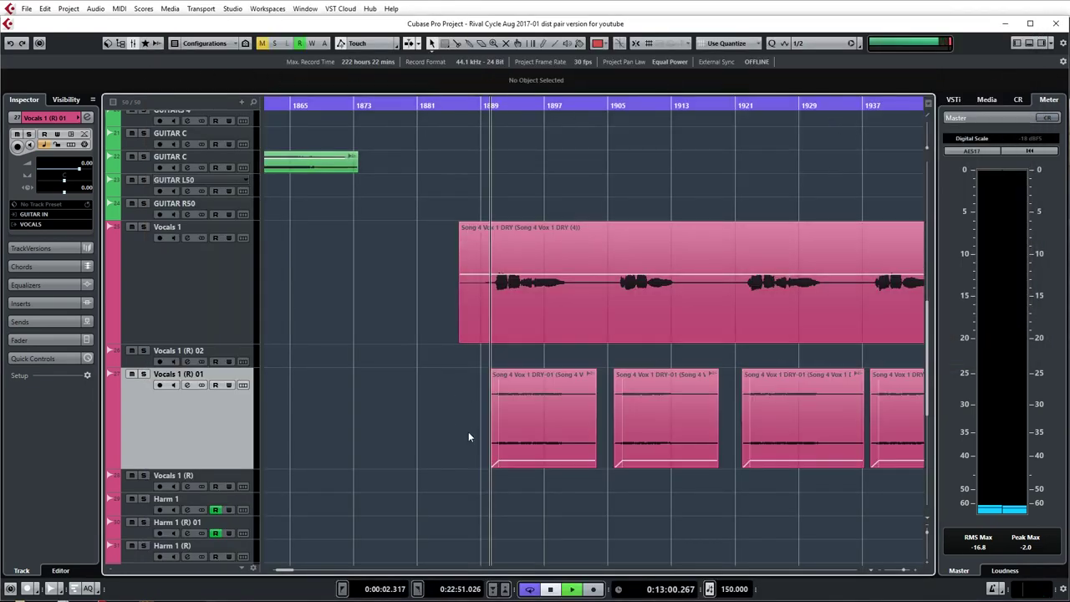
Step: Audition the processed Song 4 vocal events on Vocals 1 (R) 01 within the full mix
key(space)
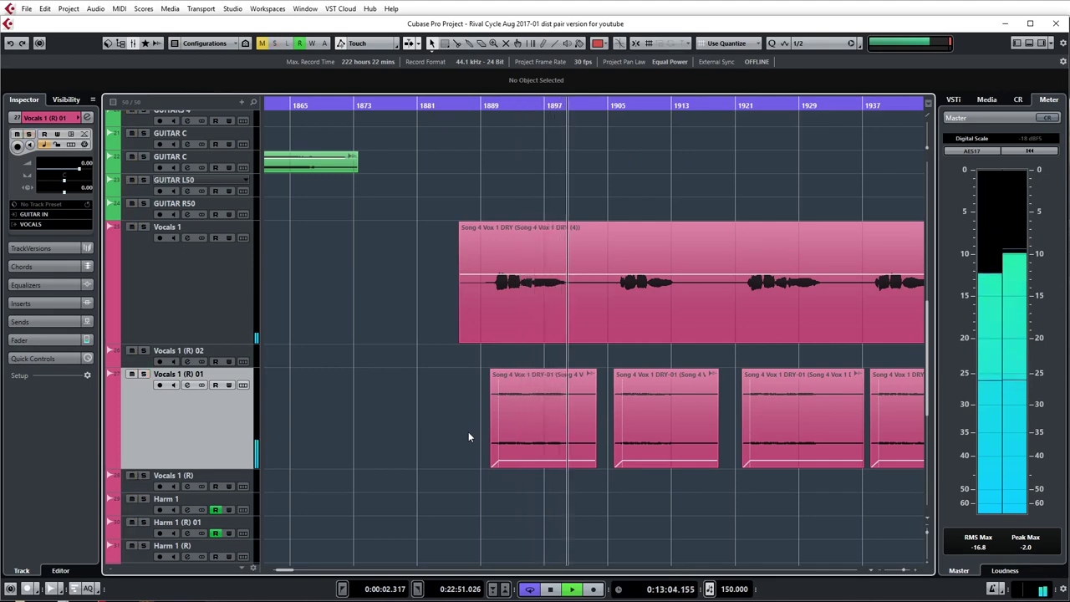
scroll(657, 418, down, 2)
scroll(655, 425, up, 3)
scroll(654, 410, down, 4)
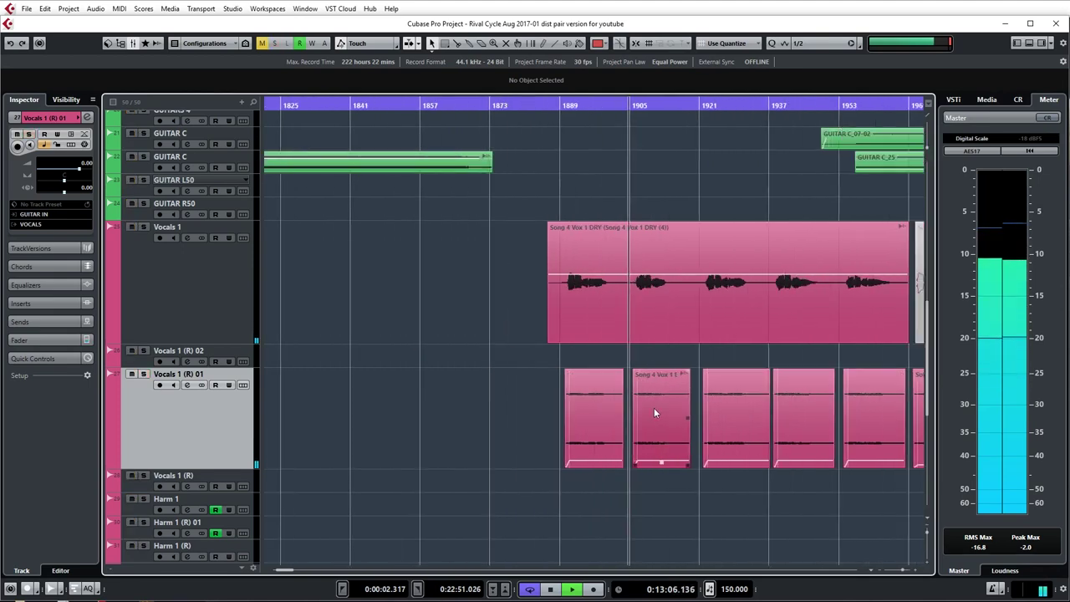
scroll(653, 410, up, 5)
scroll(473, 419, down, 4)
scroll(473, 419, up, 2)
scroll(569, 403, down, 5)
scroll(571, 393, down, 4)
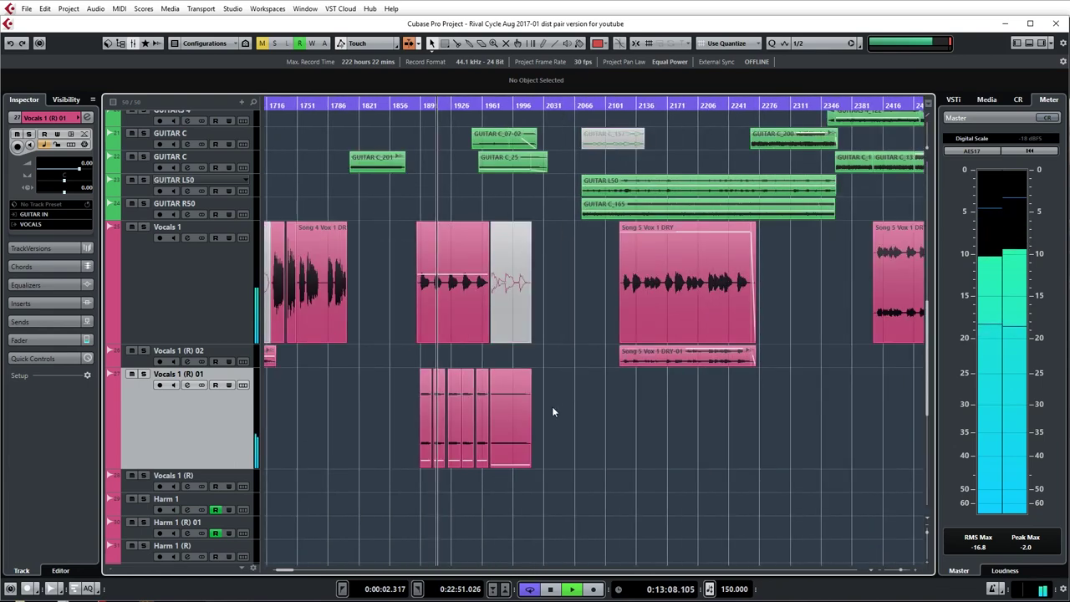
scroll(632, 425, down, 4)
key(space)
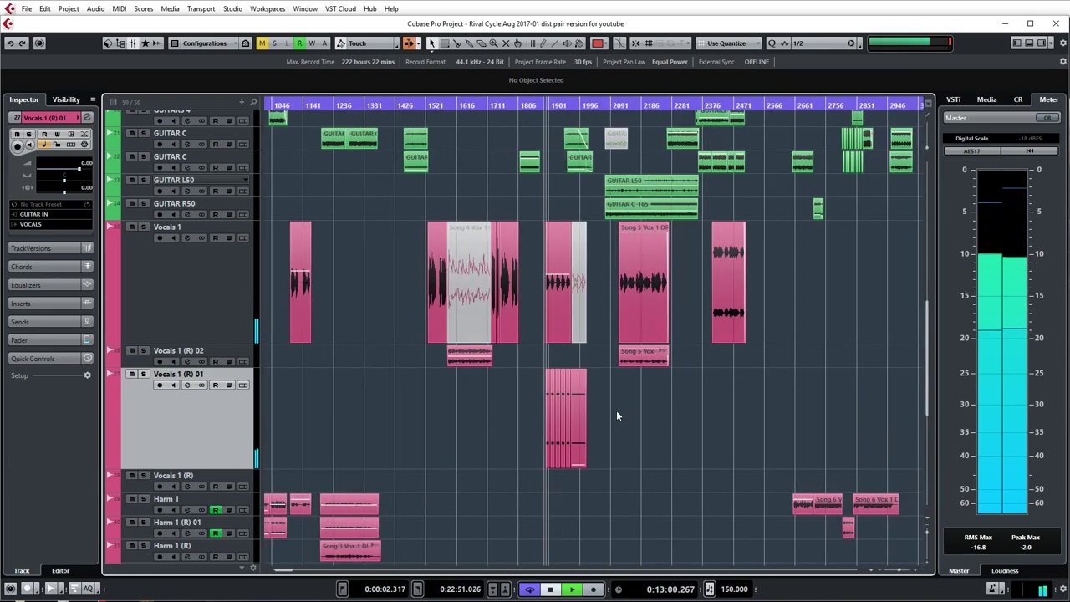
Step: Locate the muted Song 6 Vox 1 DRY event near bar 3117 and place the playhead just before it
scroll(623, 440, right, 2)
scroll(625, 443, up, 5)
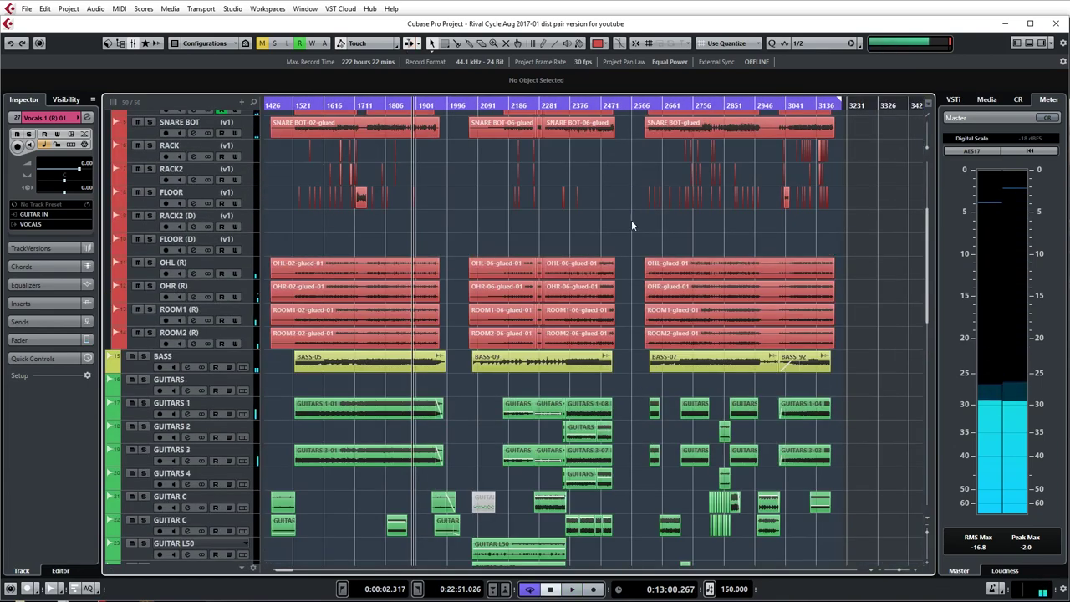
scroll(633, 250, down, 5)
scroll(652, 389, up, 7)
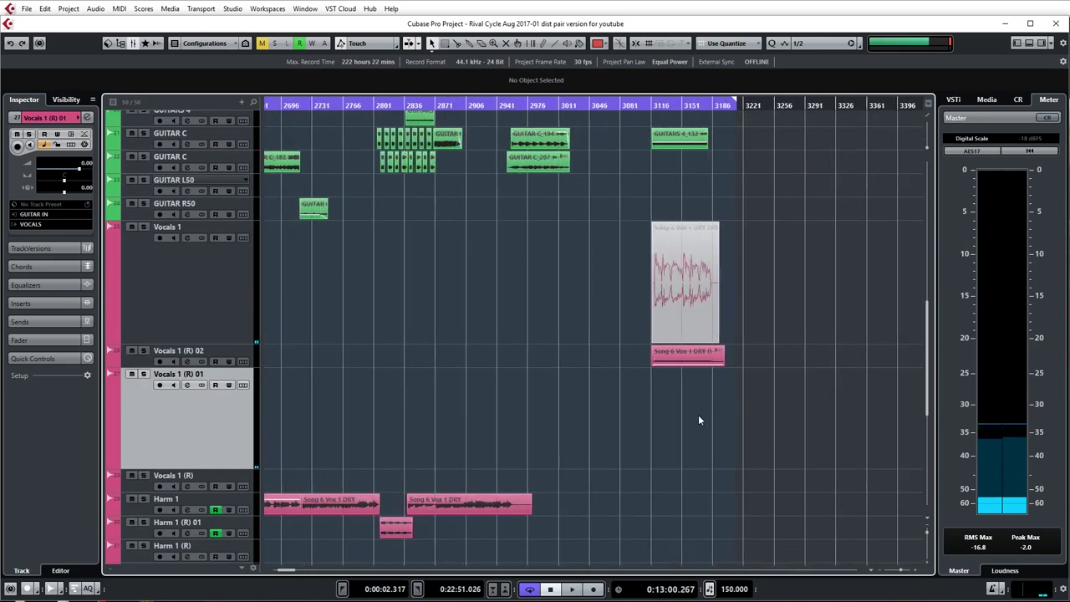
scroll(683, 424, up, 3)
scroll(656, 450, up, 4)
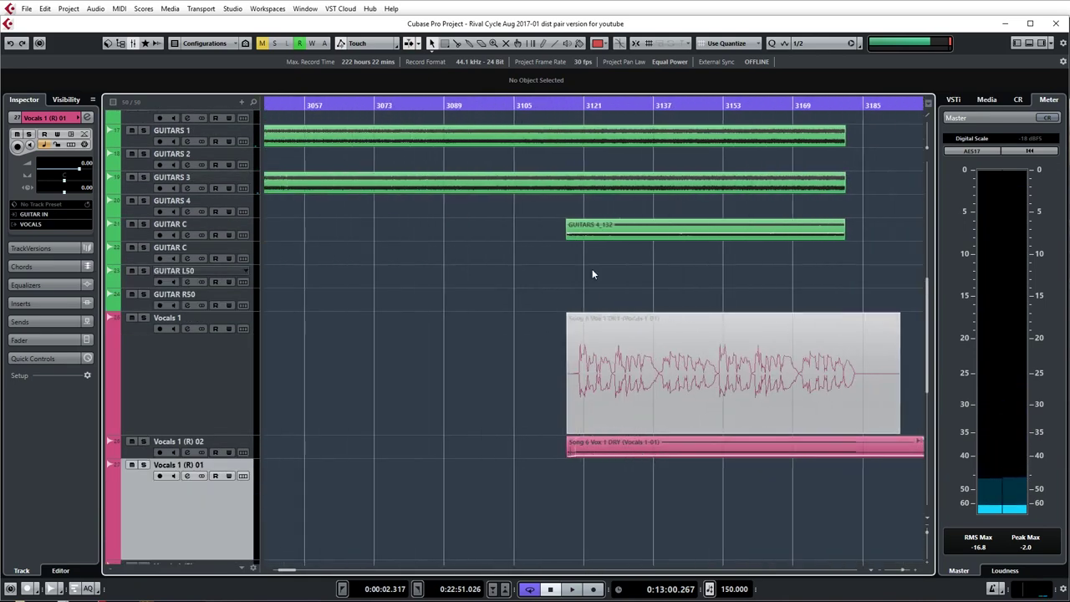
click(572, 105)
click(550, 107)
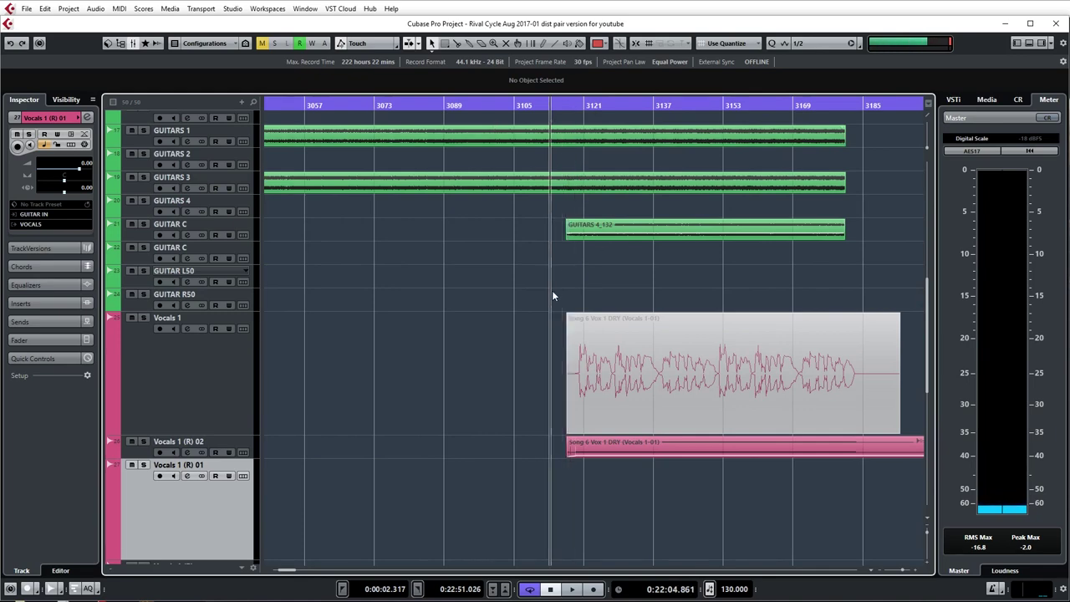
mouse_move(556, 105)
mouse_down()
mouse_move(571, 117)
mouse_move(559, 115)
mouse_up()
scroll(557, 294, down, 1)
key(g)
scroll(557, 296, right, 2)
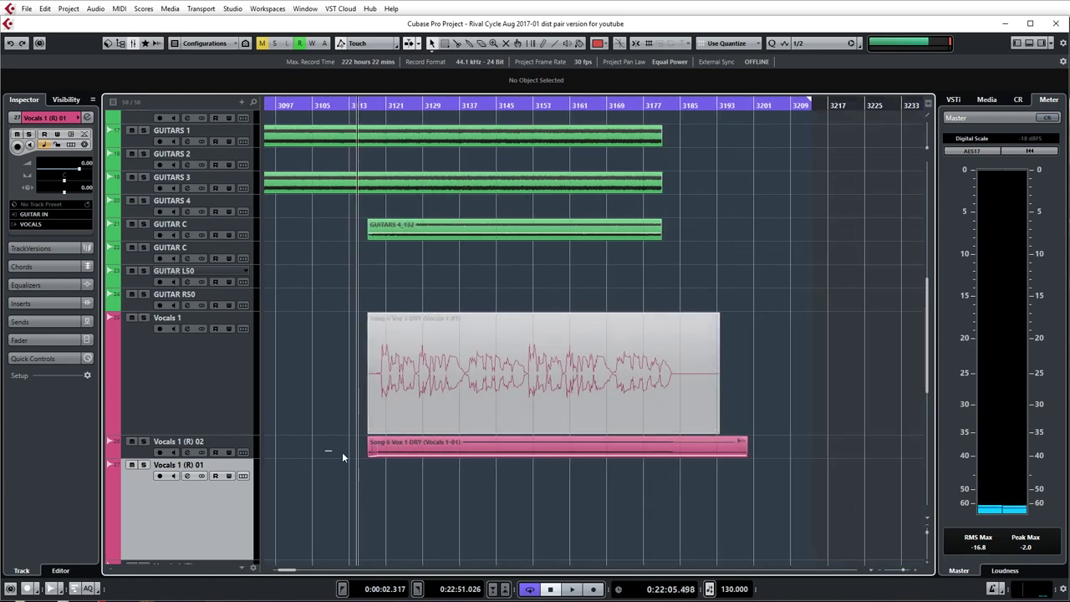
Step: Select the rendered Song 6 Vox 1 DRY event, place the playhead near bar 3135, and select the Vocals 1 (R) 02 track
click(425, 450)
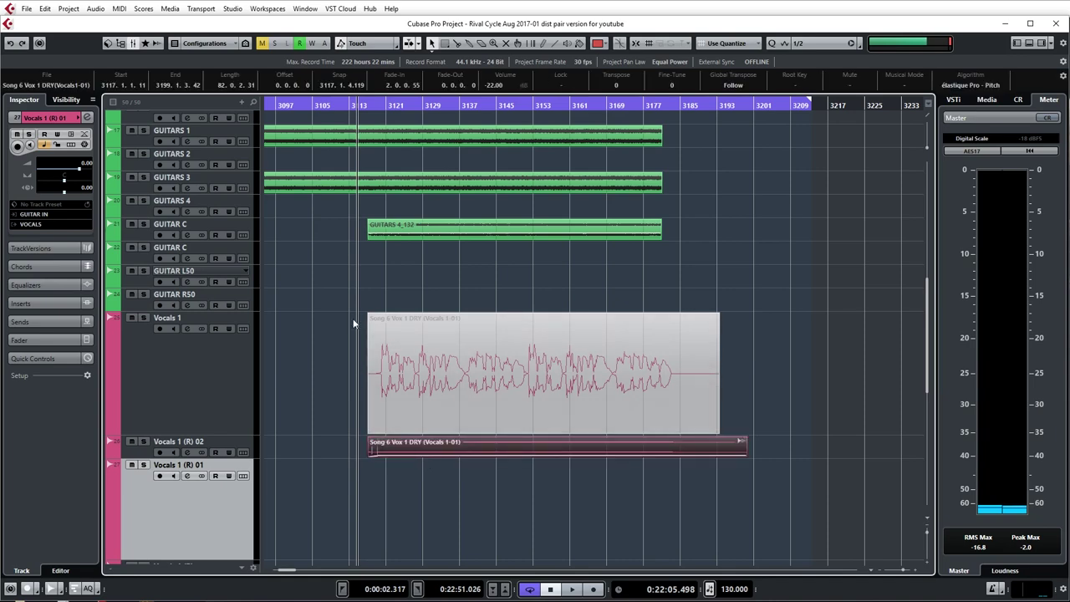
click(351, 431)
click(412, 453)
scroll(509, 388, down, 4)
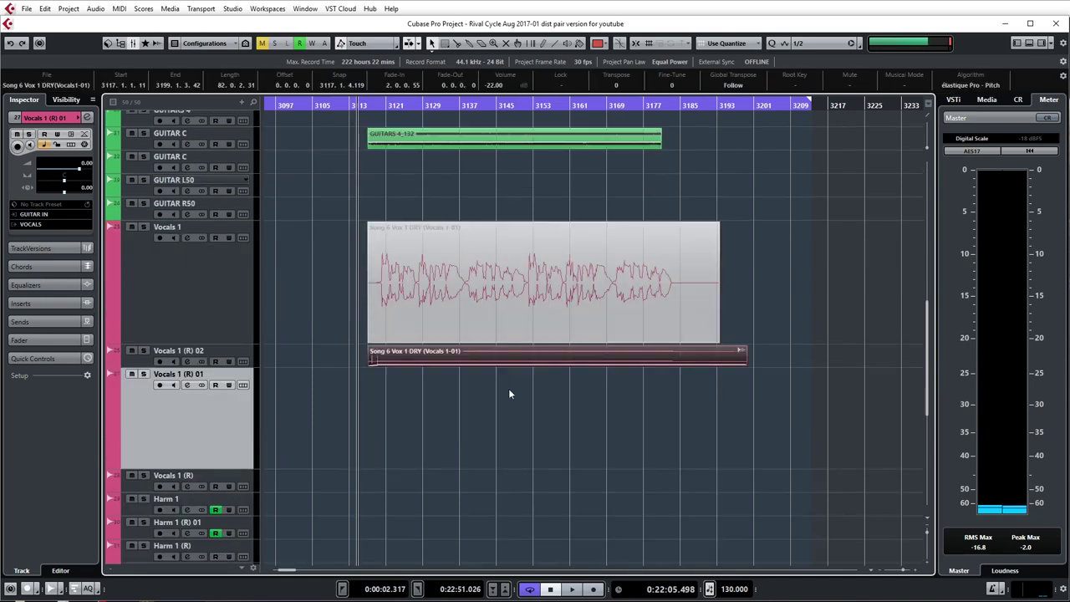
ctrl+scroll(413, 396, up, 1)
click(463, 105)
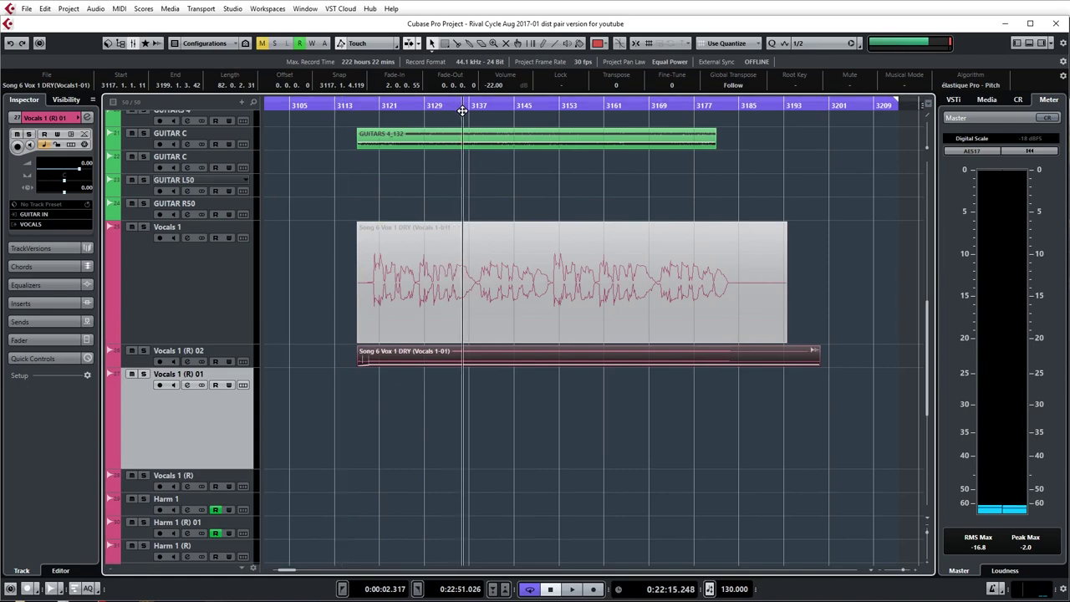
click(221, 360)
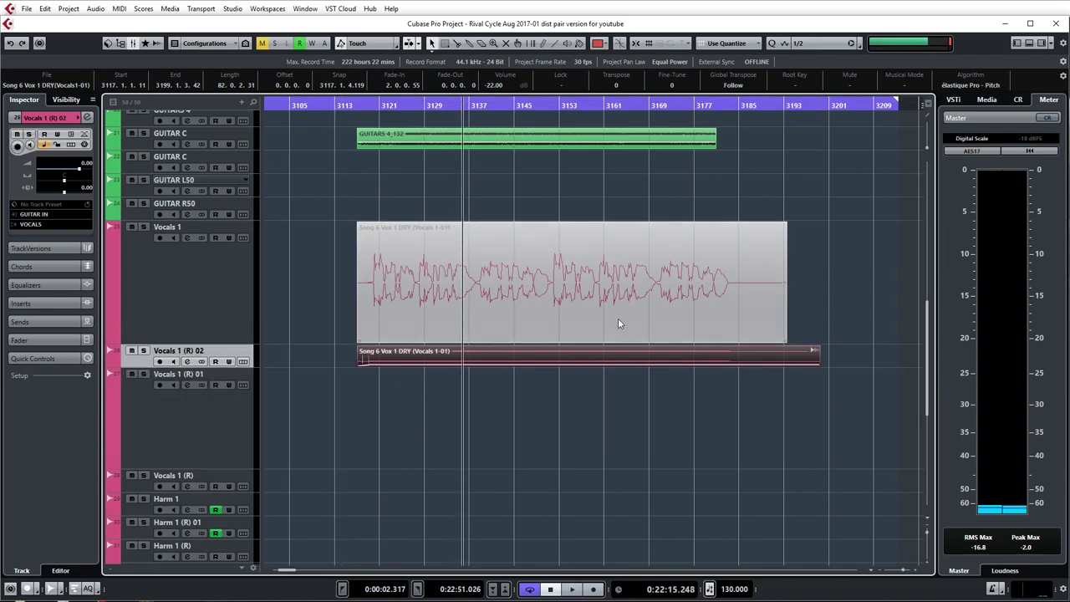
Step: Locate the muted Song 2 VOX DRY section, place the playhead near bar 550, and deselect all events
ctrl+scroll(612, 321, down, 8)
ctrl+scroll(750, 448, up, 3)
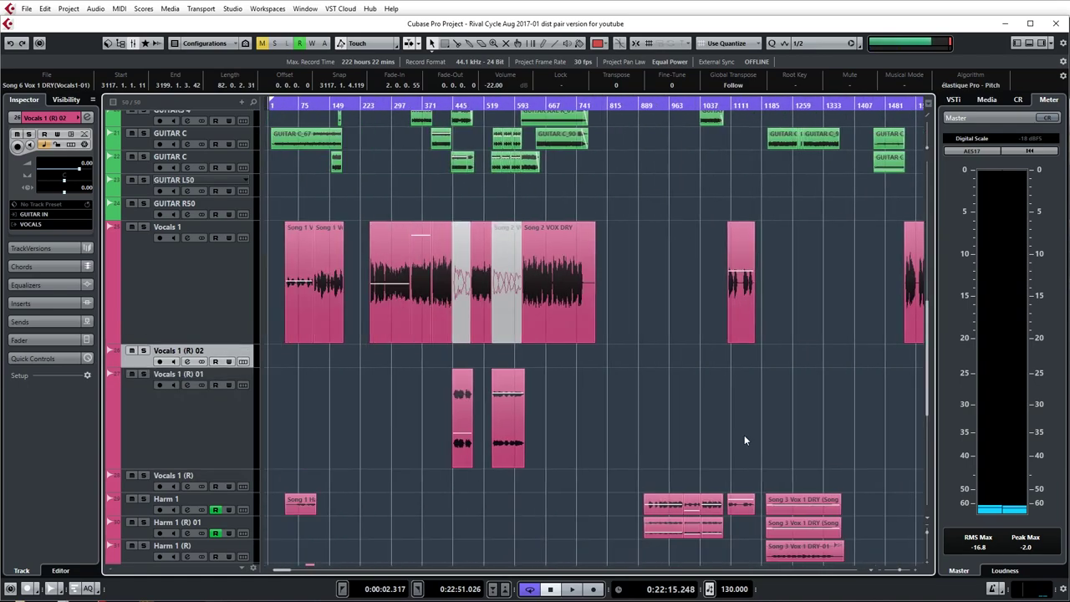
scroll(719, 430, up, 6)
ctrl+scroll(680, 426, down, 2)
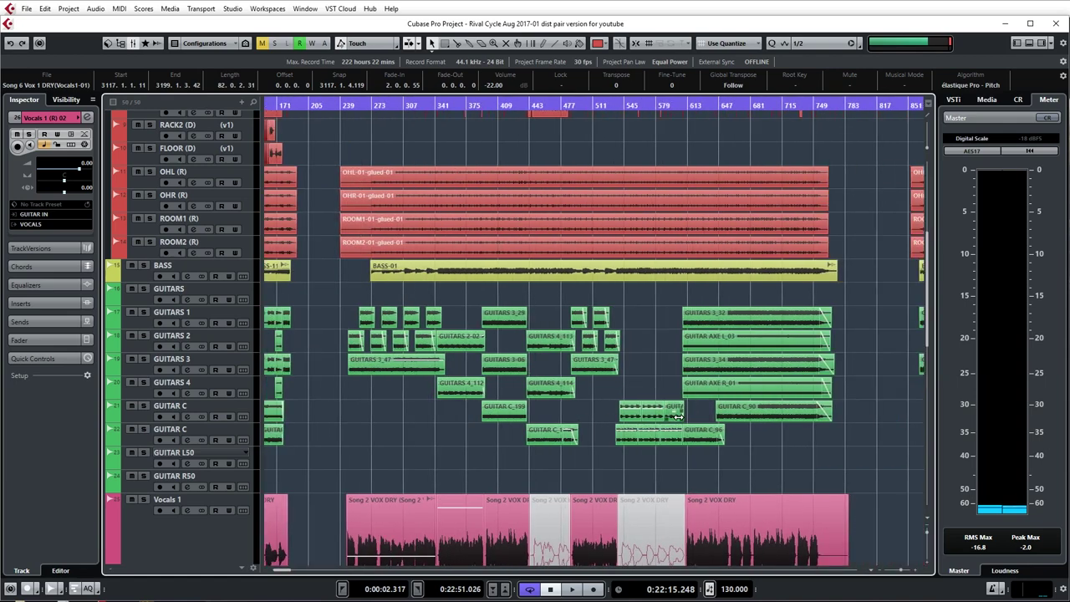
ctrl+scroll(654, 444, up, 2)
ctrl+scroll(625, 317, up, 3)
click(591, 104)
click(656, 361)
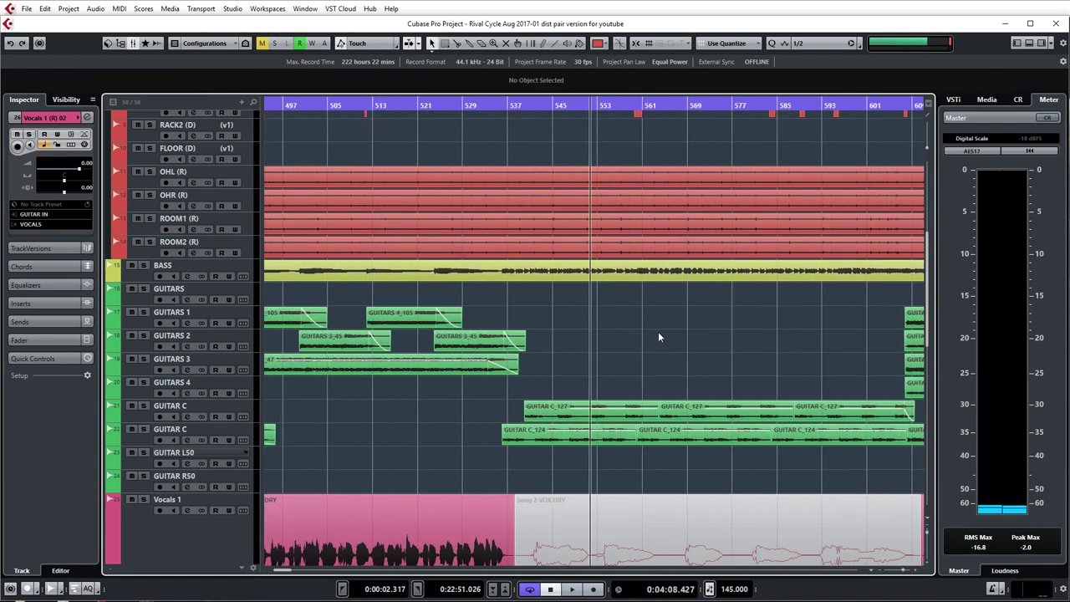
Step: Audition the rendered Song 2 VOX DRY-01 event in the full mix, following playback into the next dry vocal event
key(space)
scroll(701, 309, down, 5)
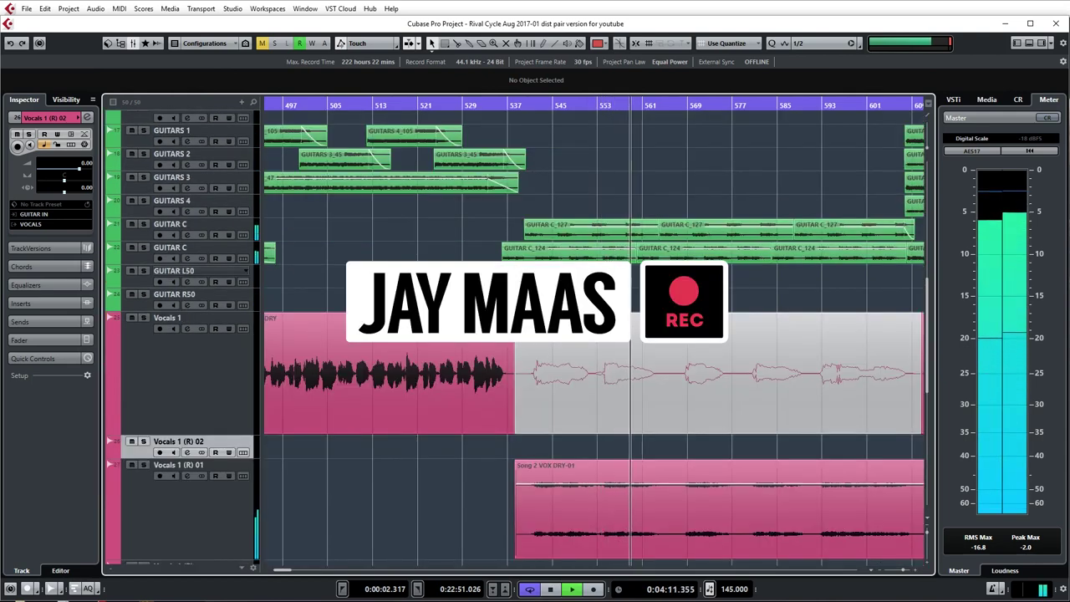
scroll(688, 342, right, 2)
scroll(688, 342, down, 3)
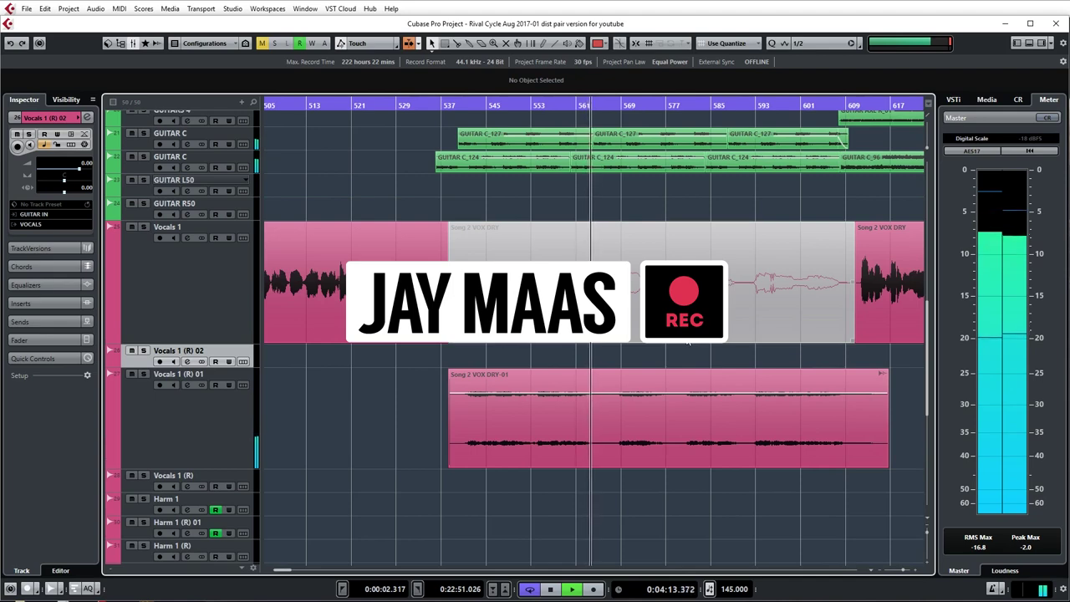
scroll(688, 342, up, 1)
scroll(688, 341, right, 2)
scroll(631, 363, up, 5)
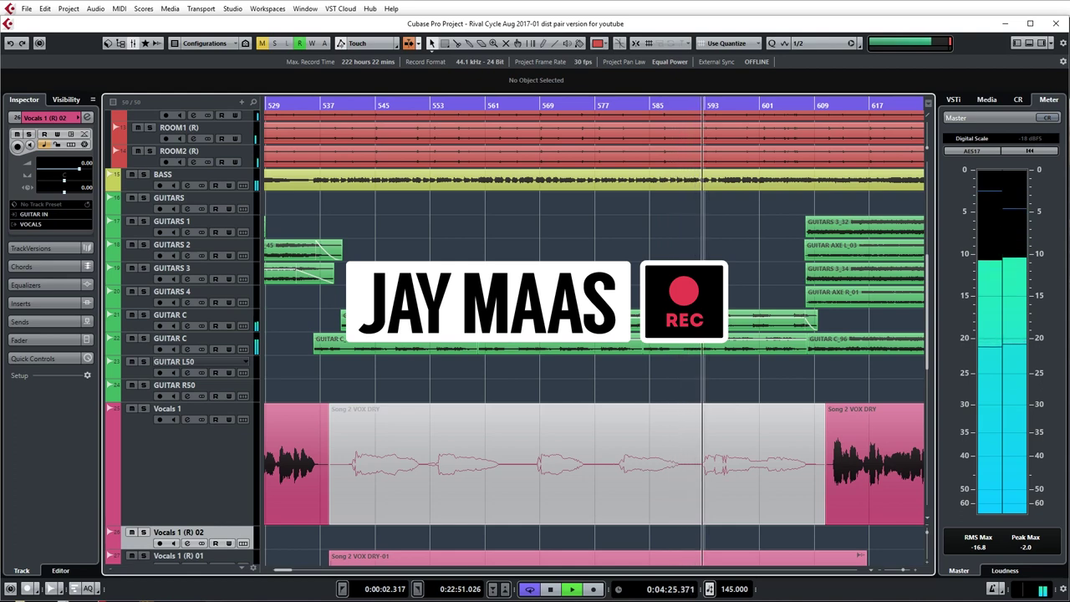
scroll(746, 272, up, 2)
scroll(744, 276, down, 2)
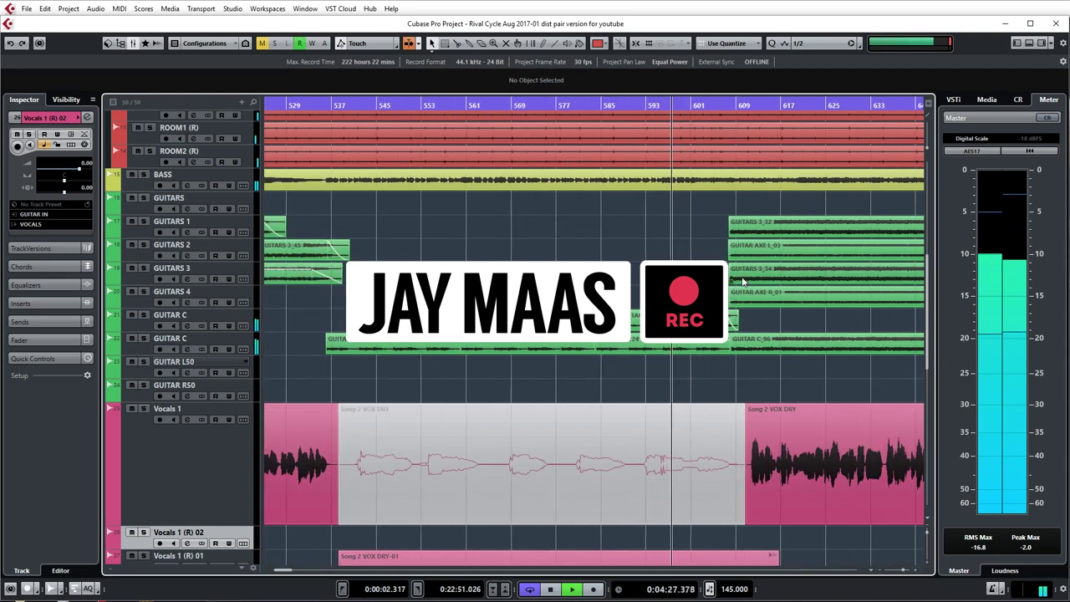
scroll(742, 282, right, 2)
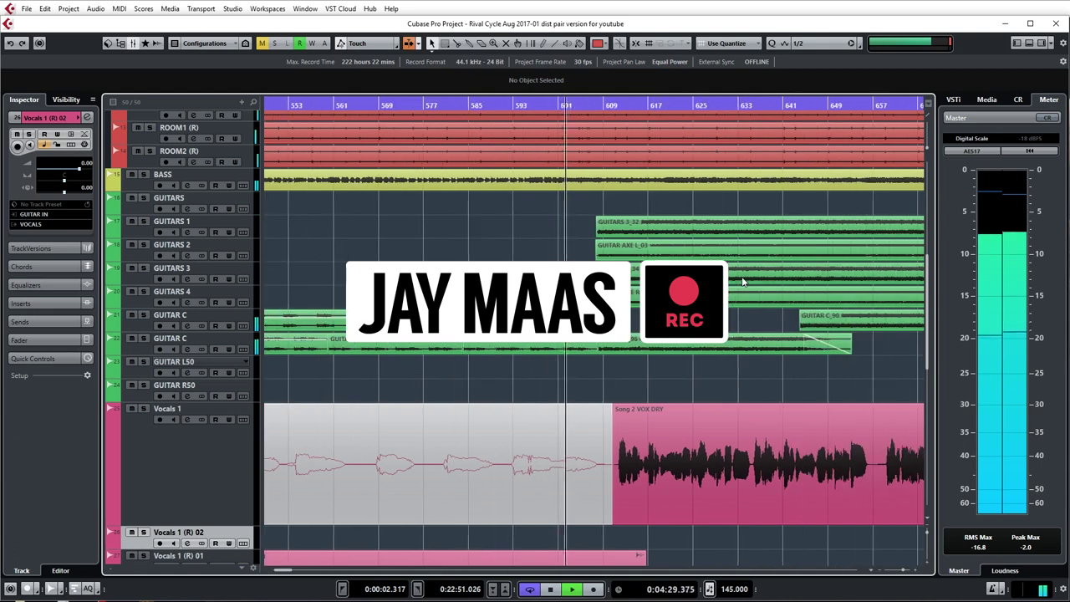
scroll(593, 334, right, 1)
scroll(594, 334, right, 1)
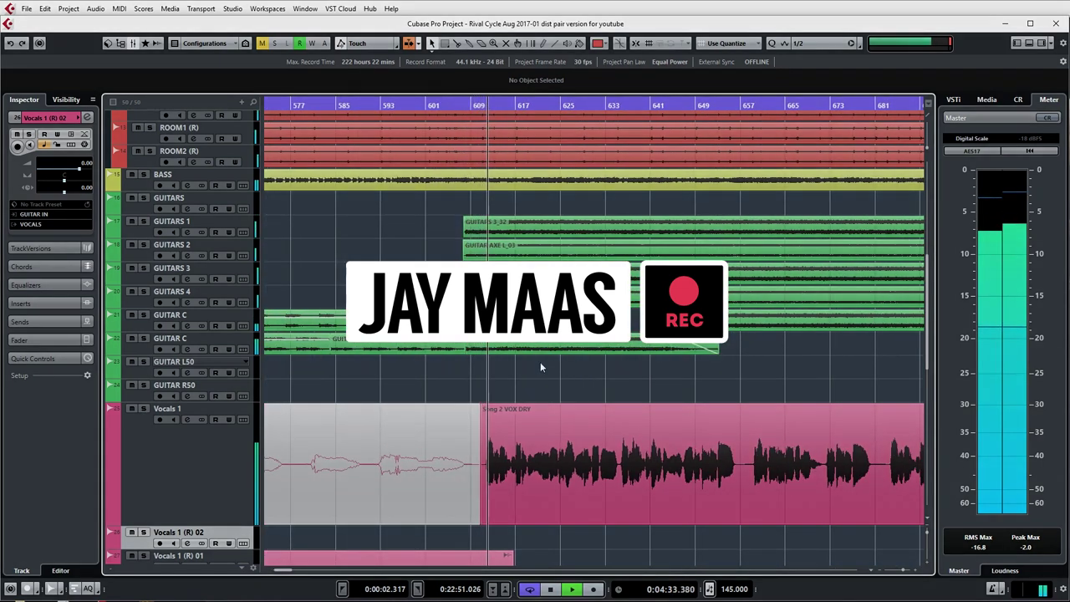
scroll(633, 358, down, 3)
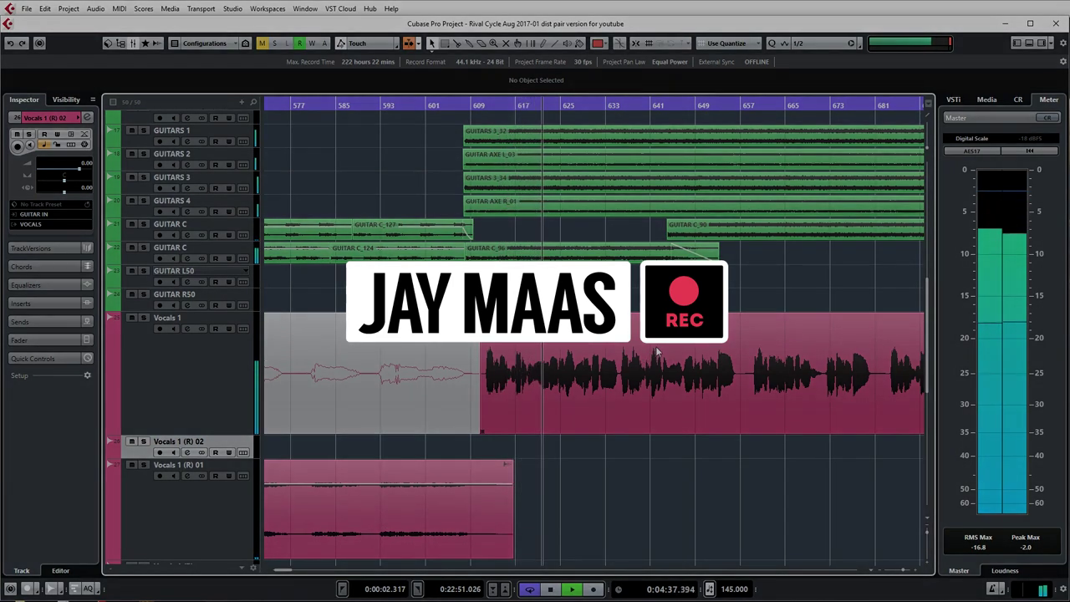
scroll(656, 351, up, 5)
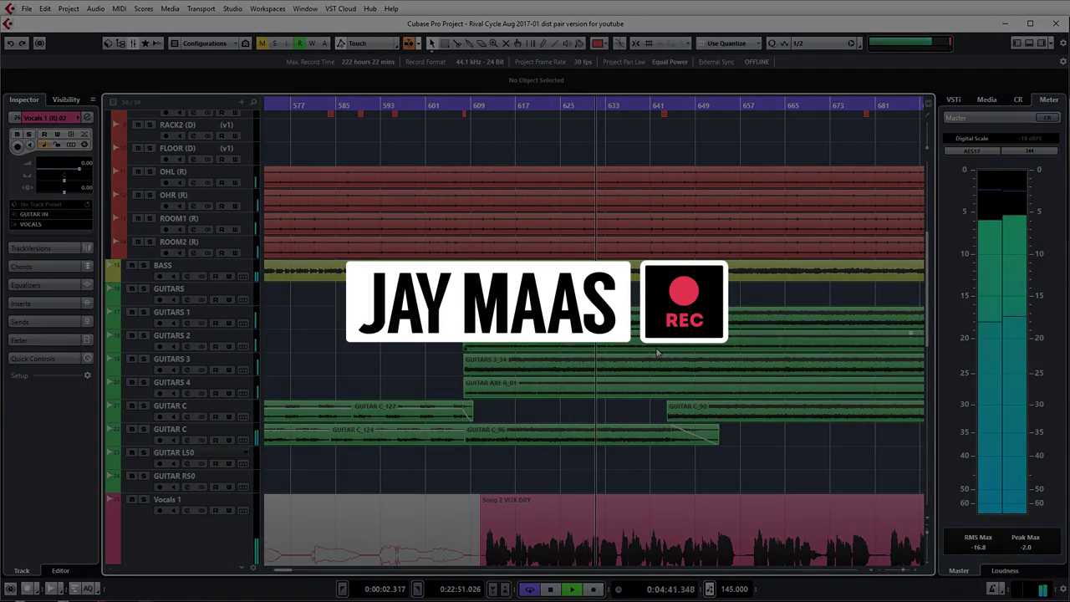
scroll(659, 358, down, 2)
scroll(659, 358, down, 1)
scroll(659, 358, right, 1)
scroll(660, 360, down, 5)
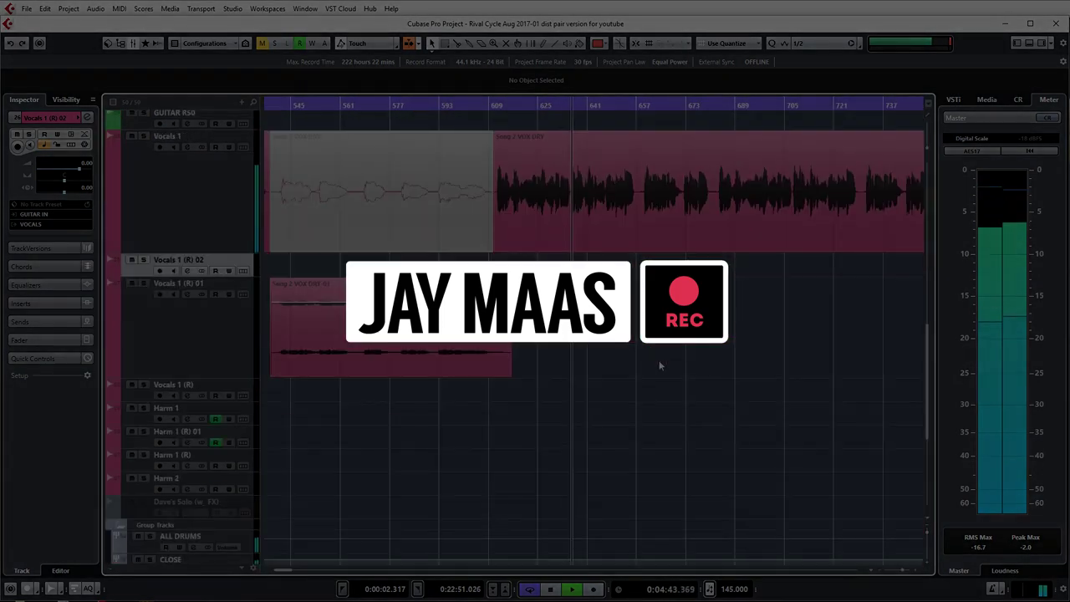
scroll(660, 368, up, 6)
scroll(662, 370, up, 5)
scroll(664, 371, down, 6)
scroll(666, 370, up, 2)
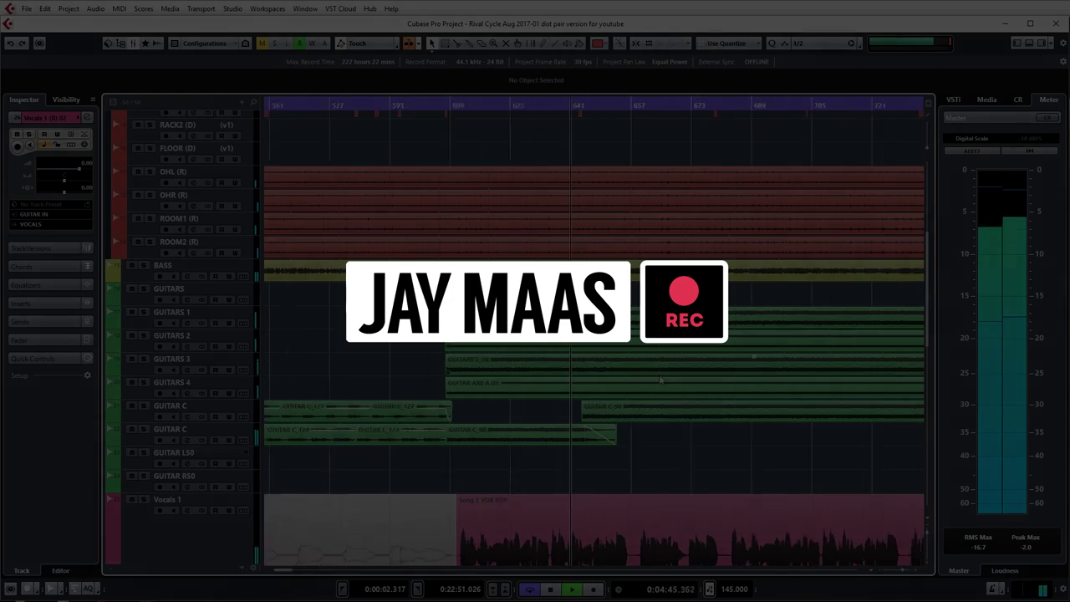
scroll(667, 370, down, 4)
scroll(667, 372, up, 2)
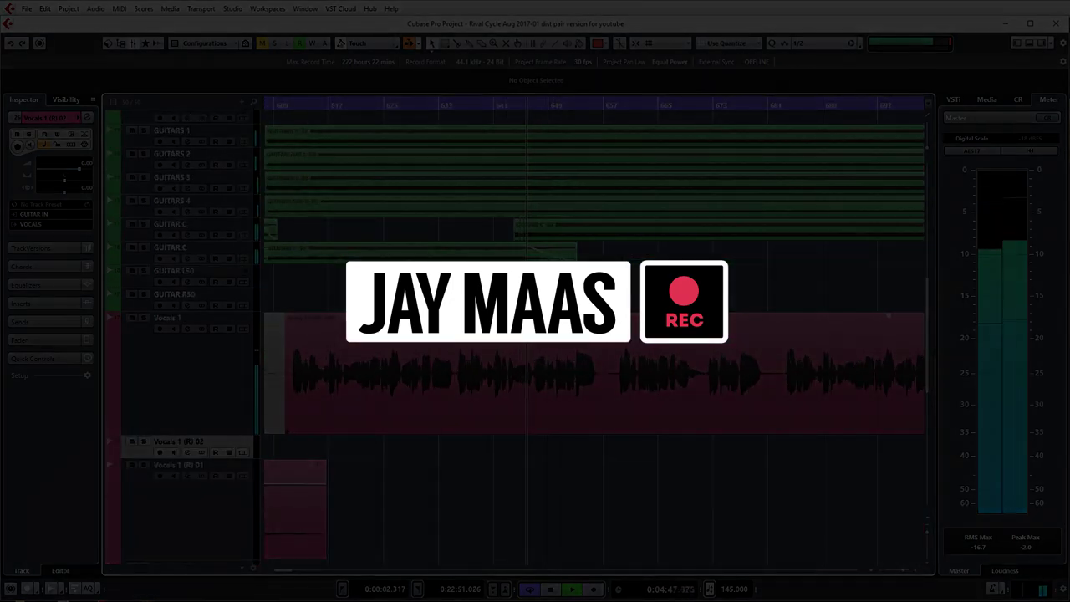
scroll(642, 372, down, 3)
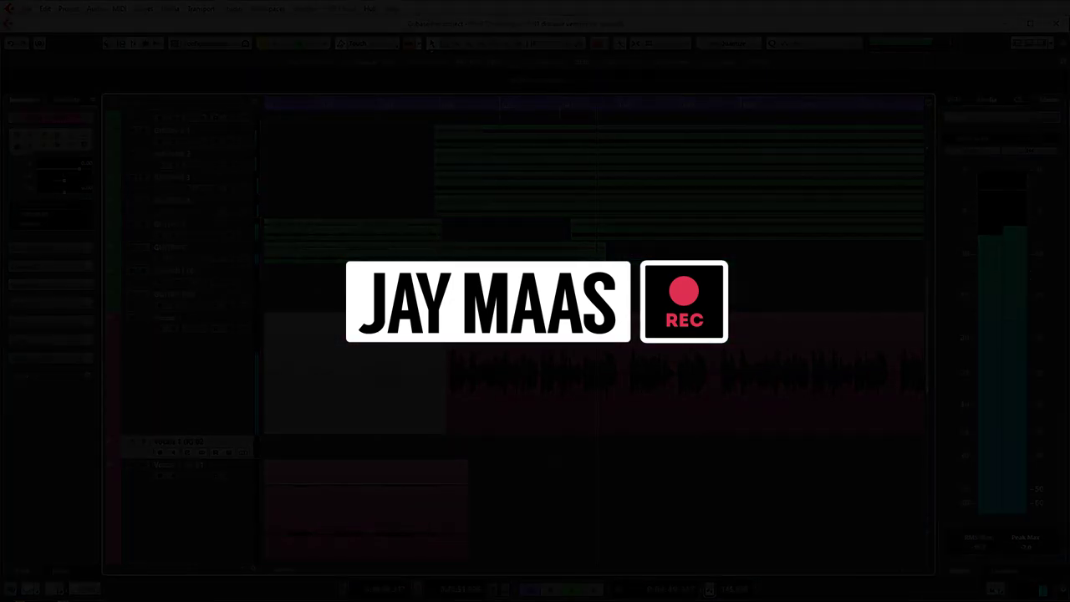